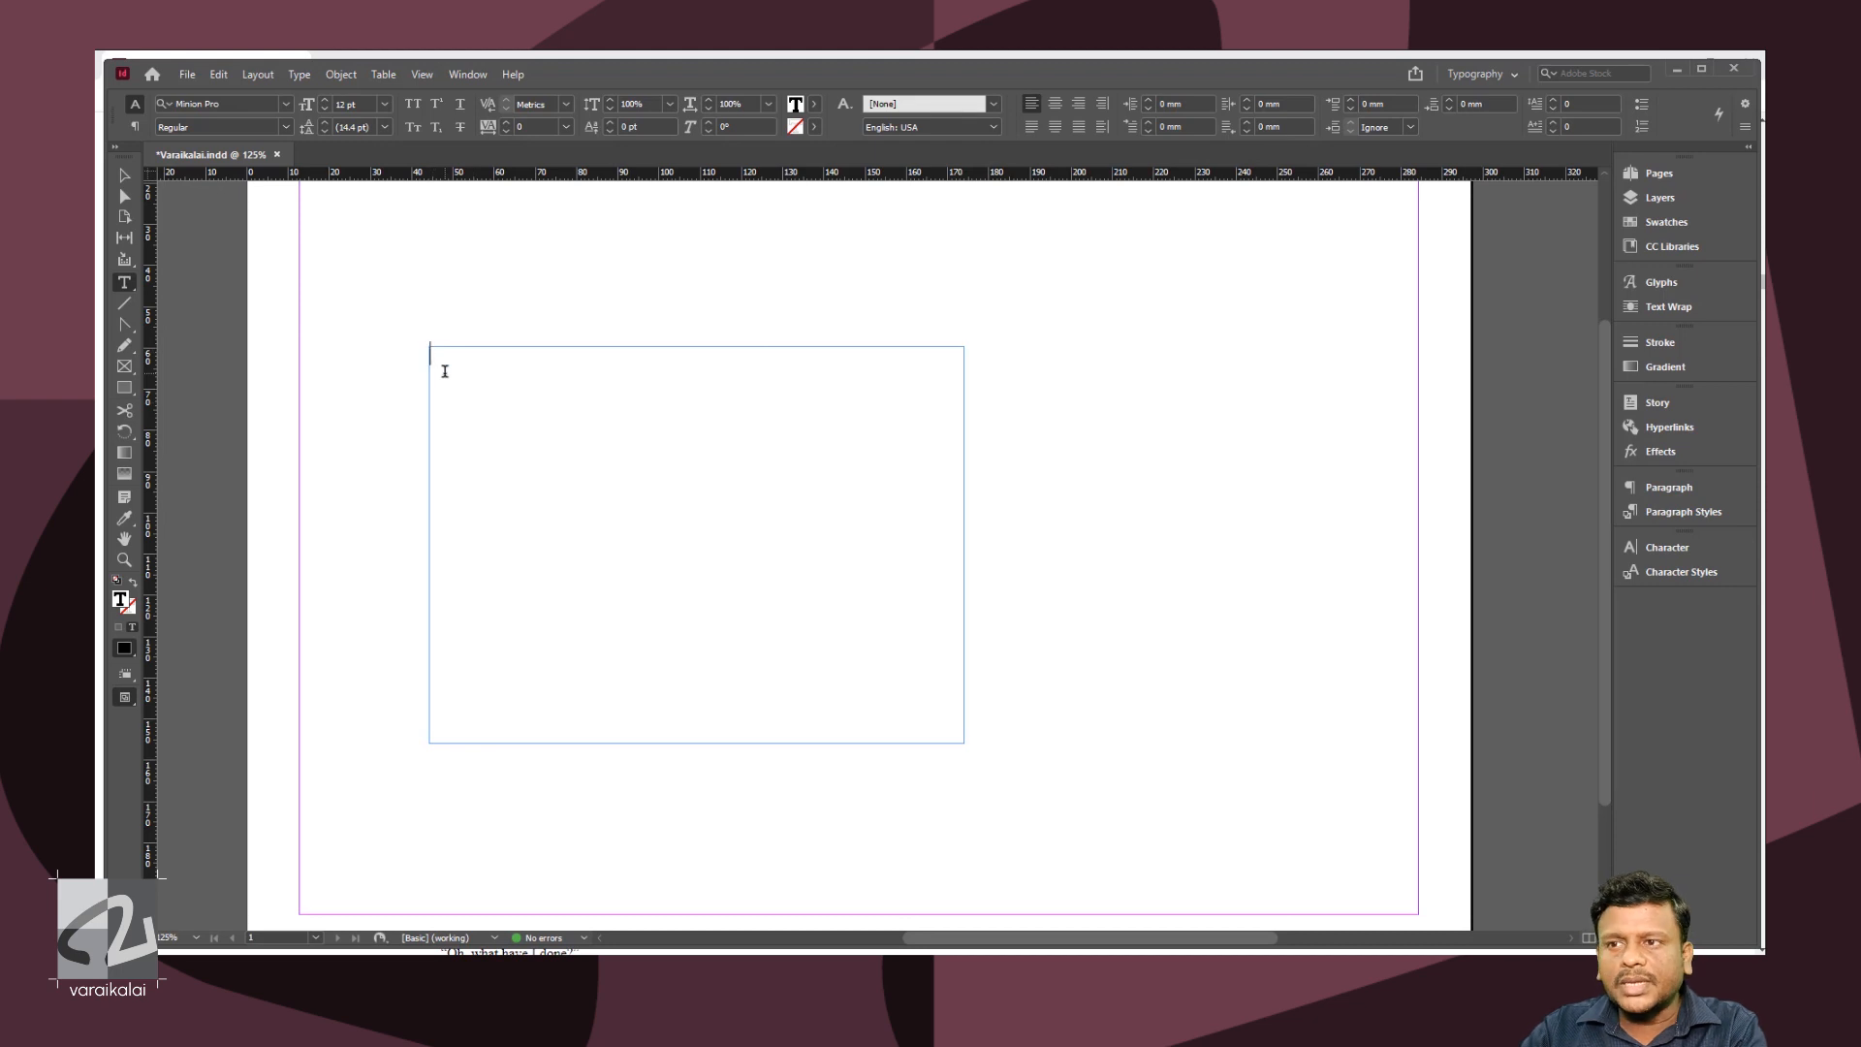
- Enter the trial text "abdkdksk sdfjsafds f" in the empty text frame and delete it
text(abdkdksk)
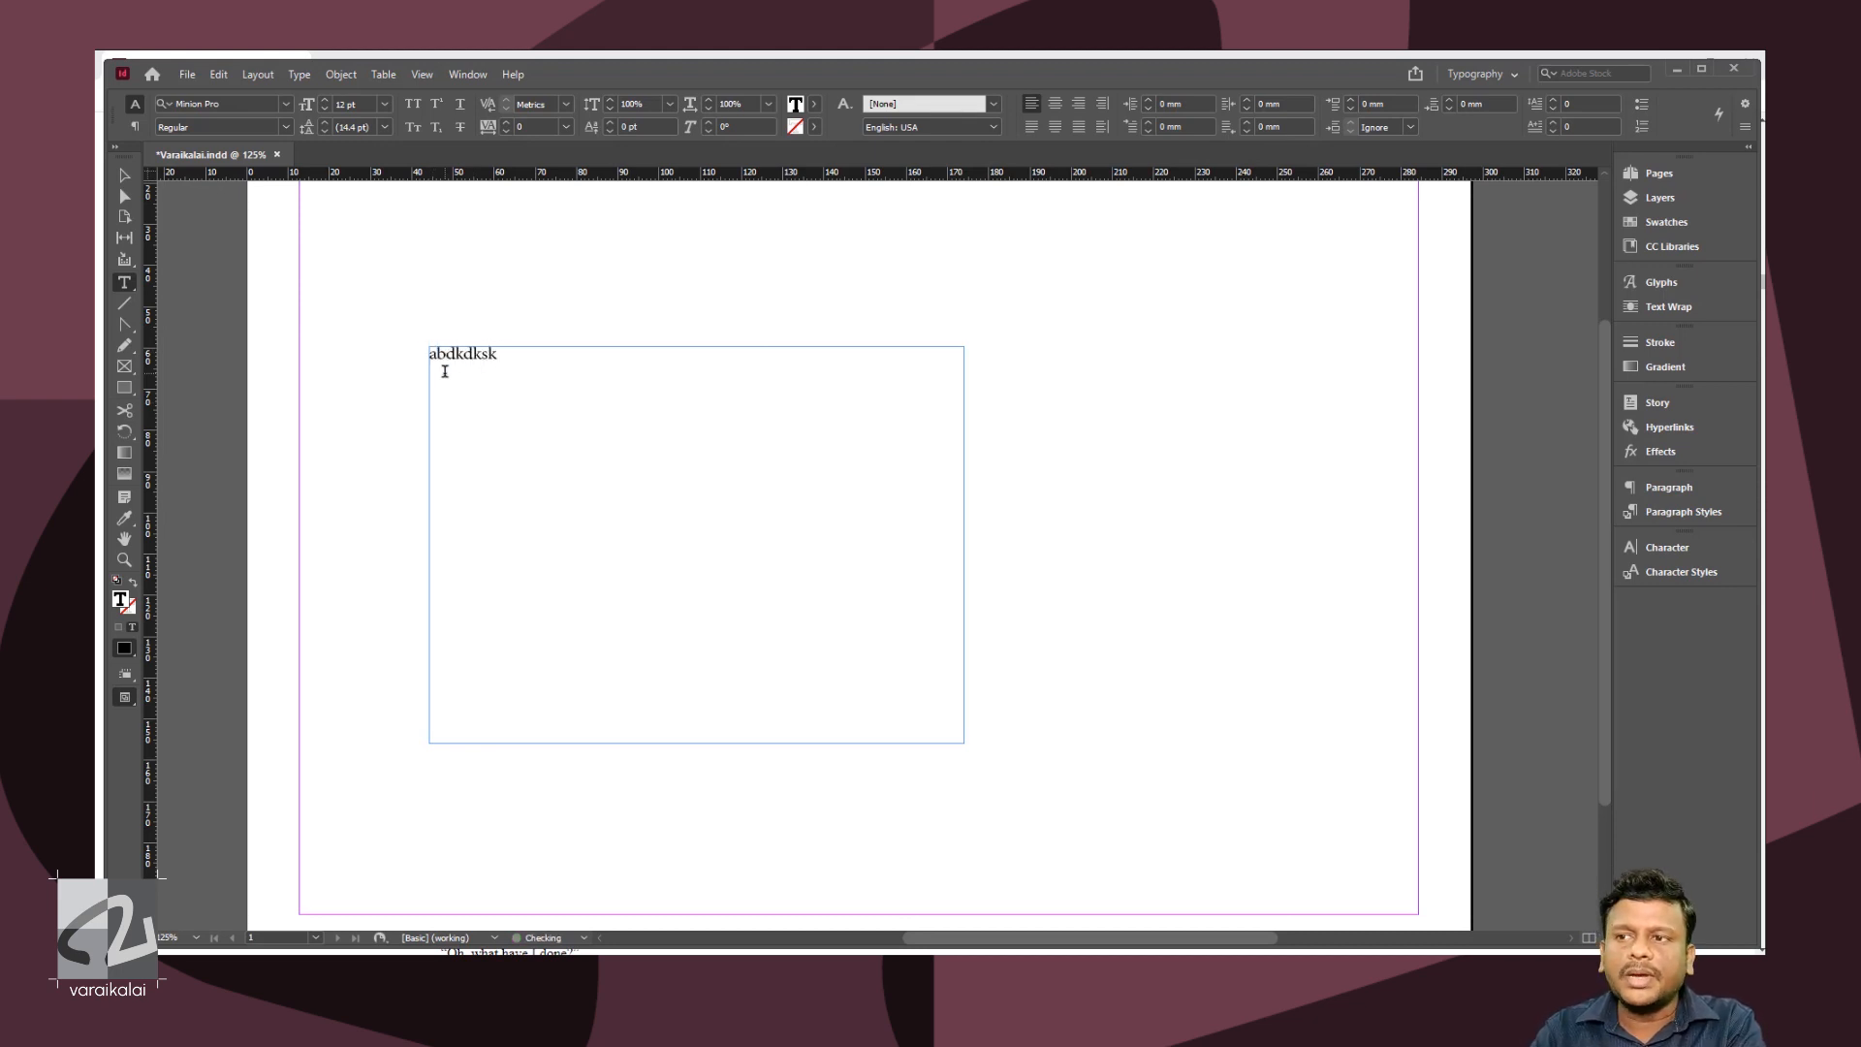
text( sdfjsafds f)
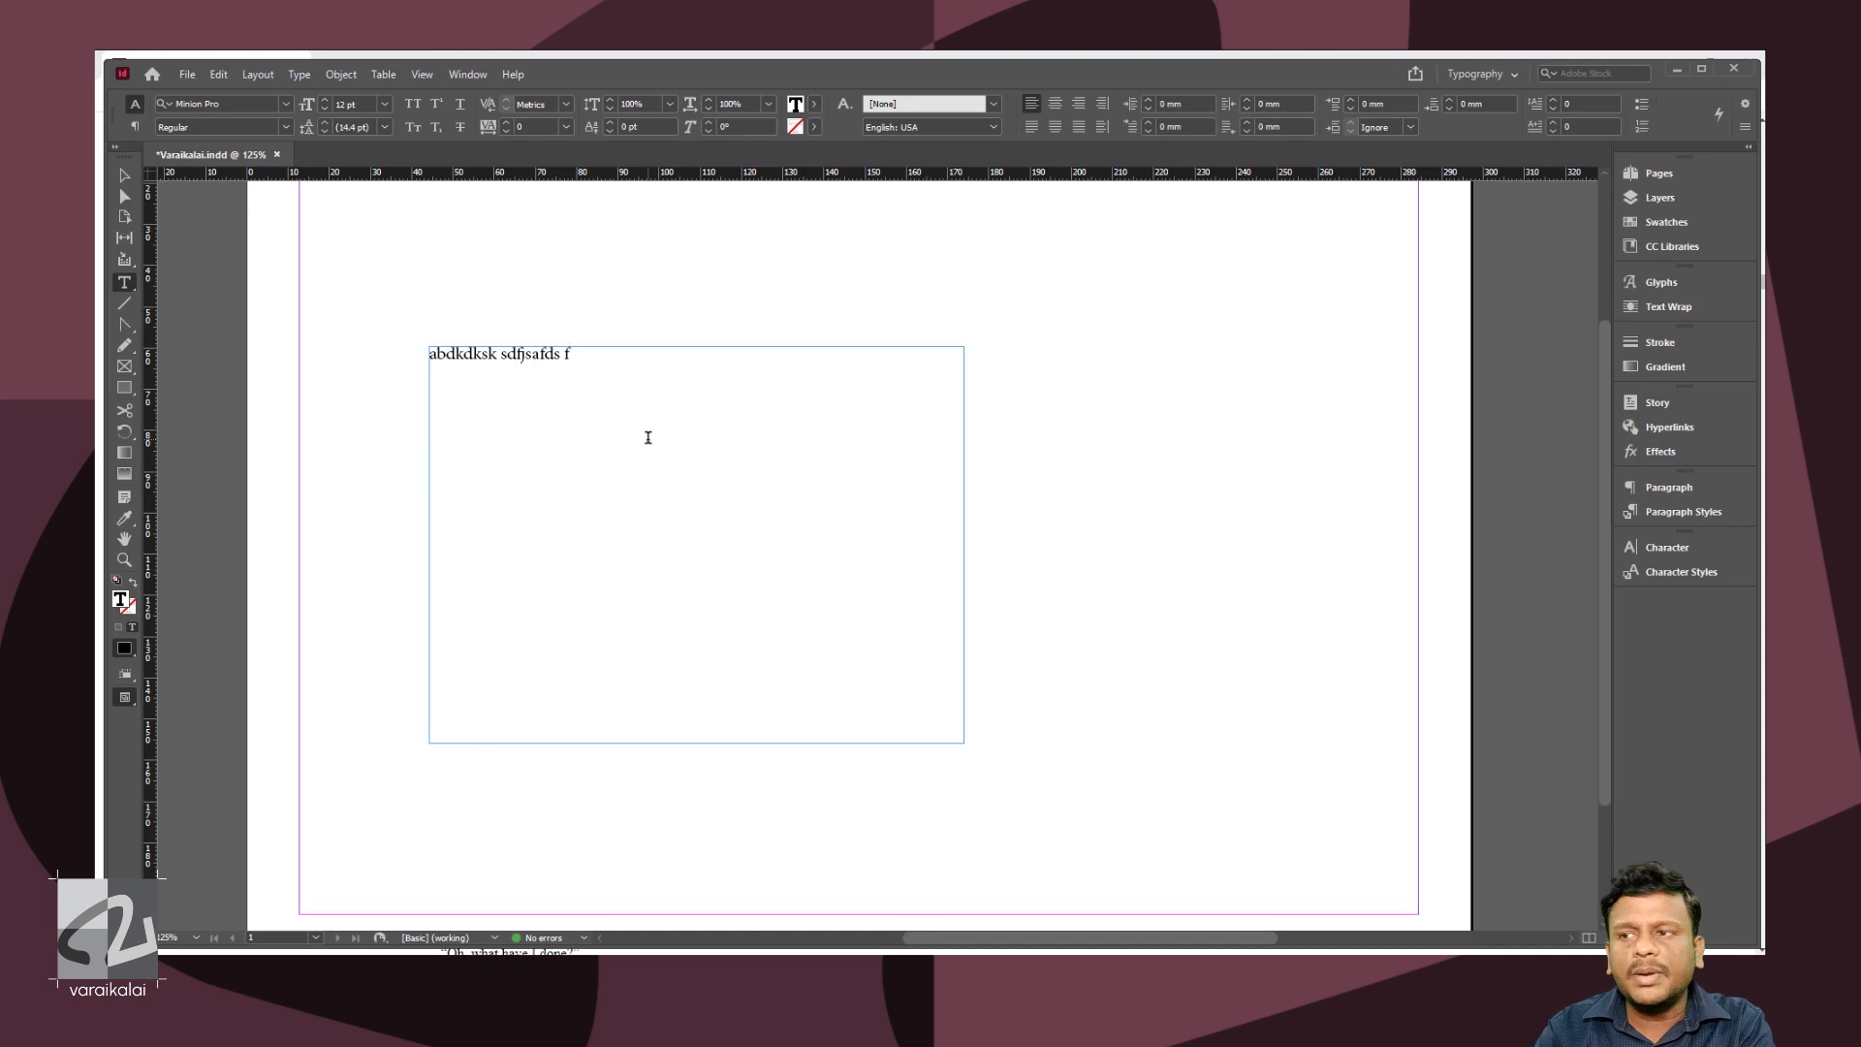
key(ctrl+a)
key(BackSpace)
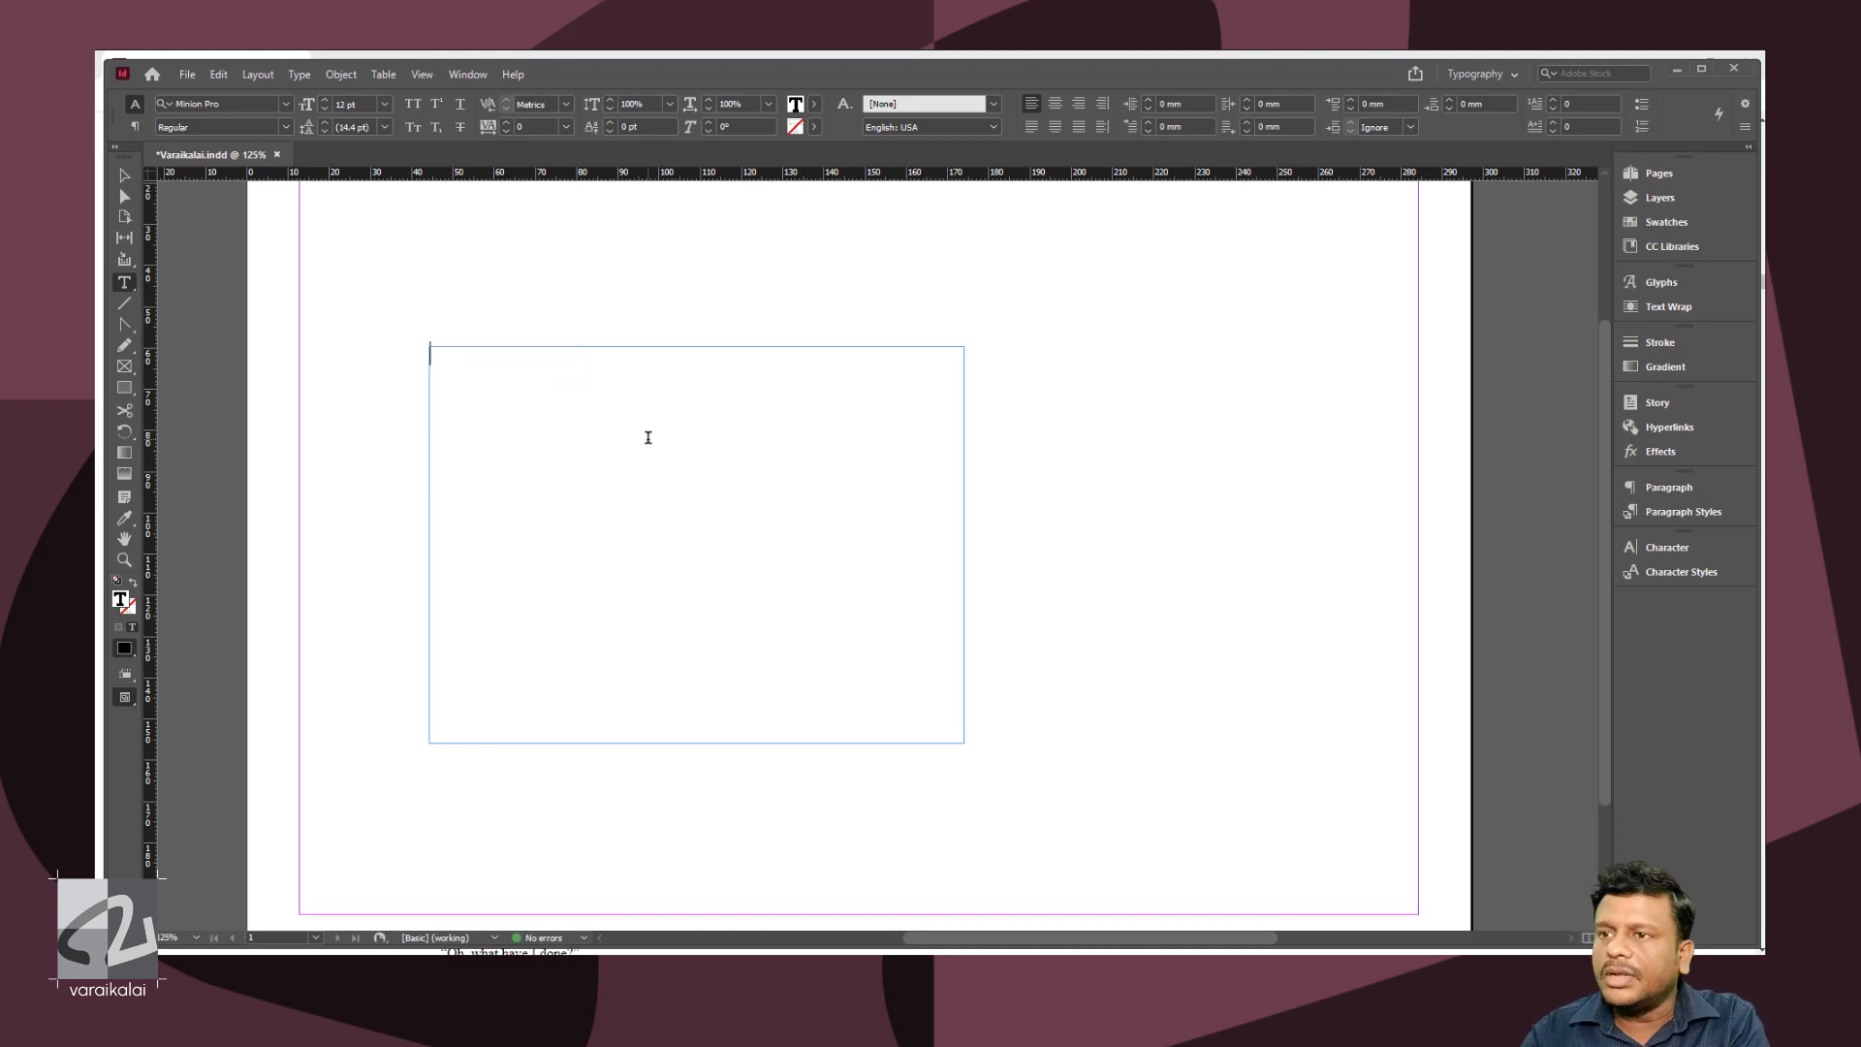
- Fill the empty text frame with placeholder text and delete all of it
right_click(646, 438)
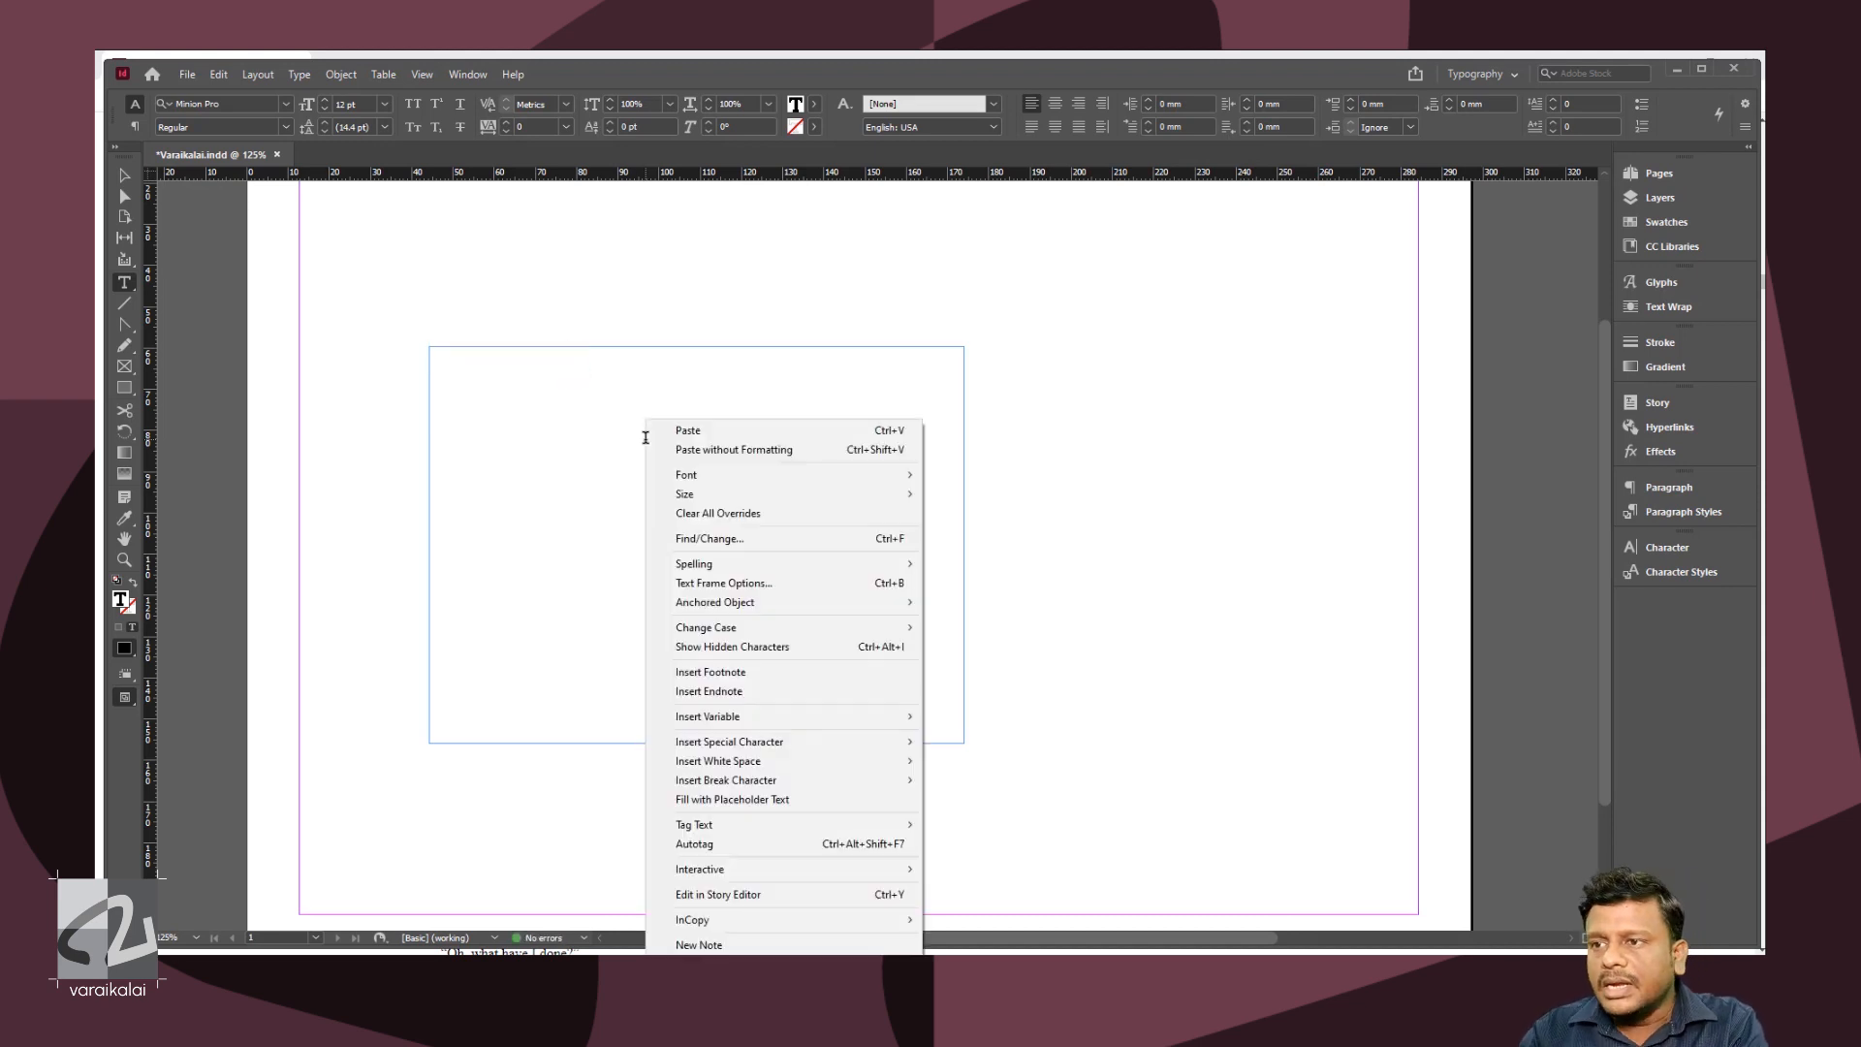
click(755, 808)
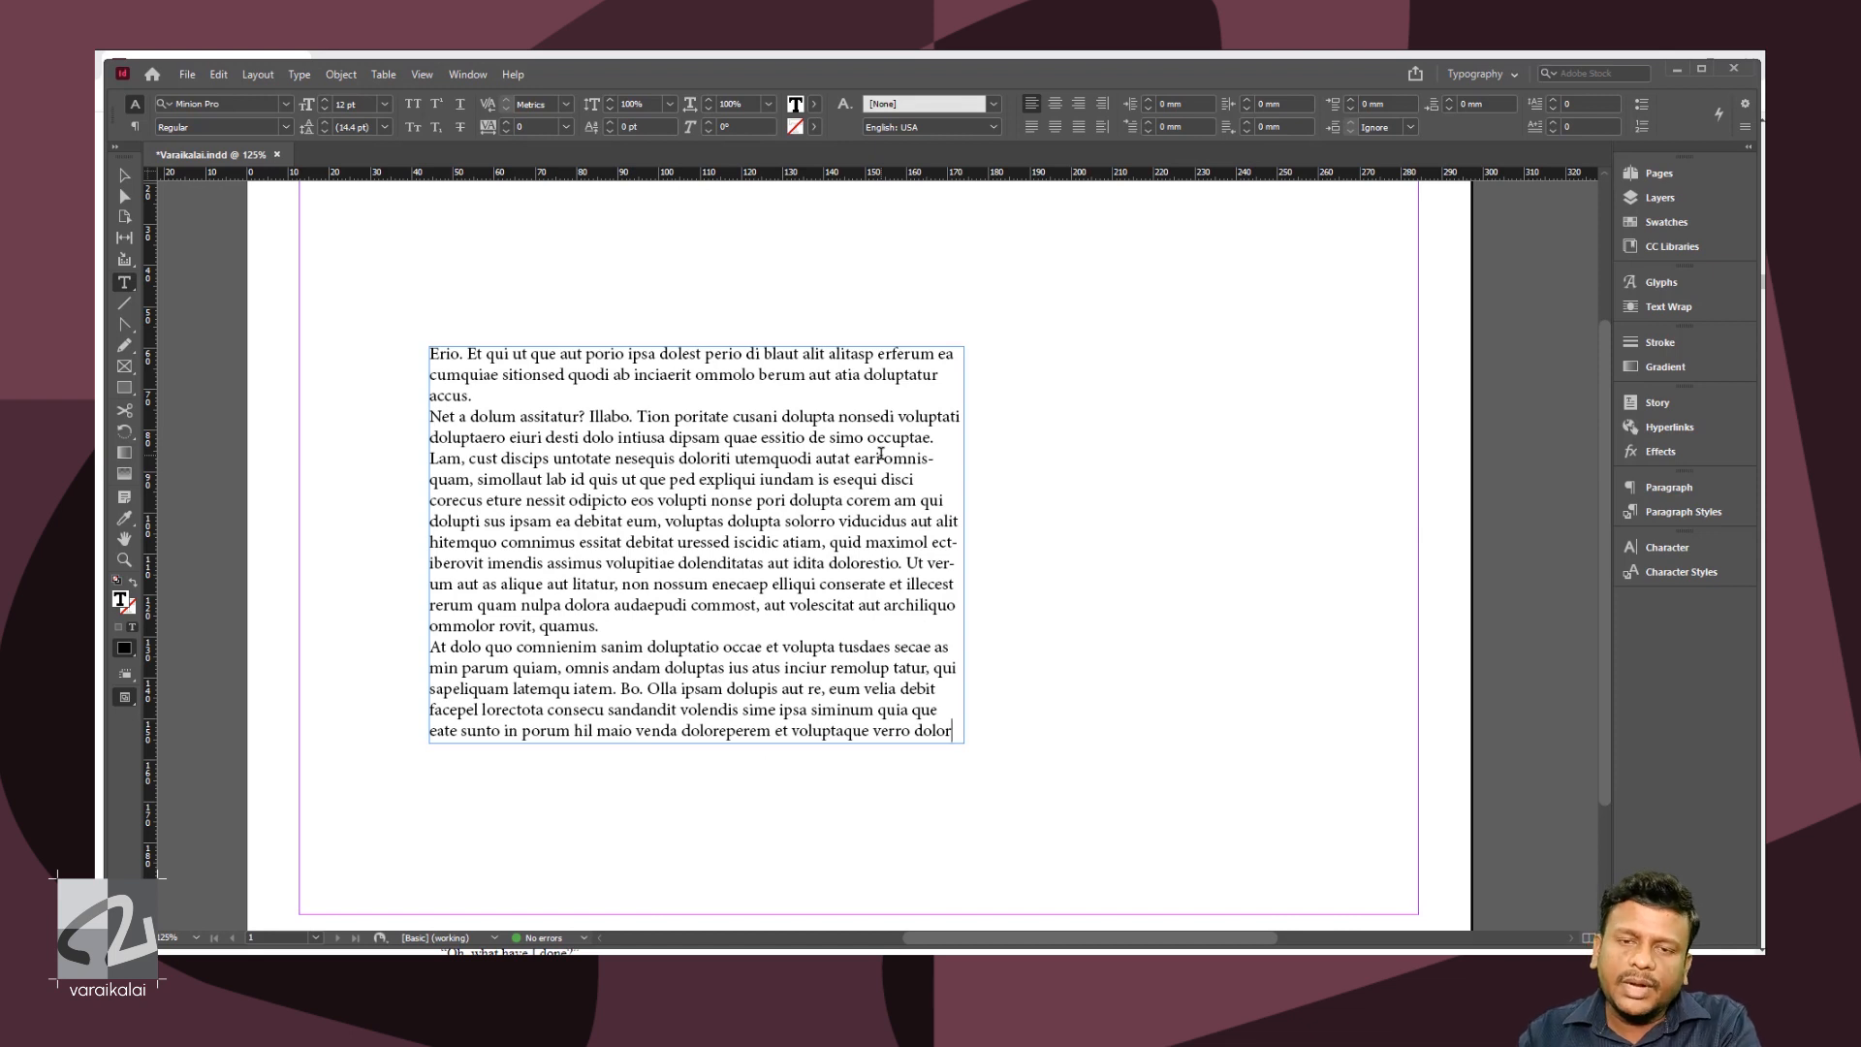
key(Escape)
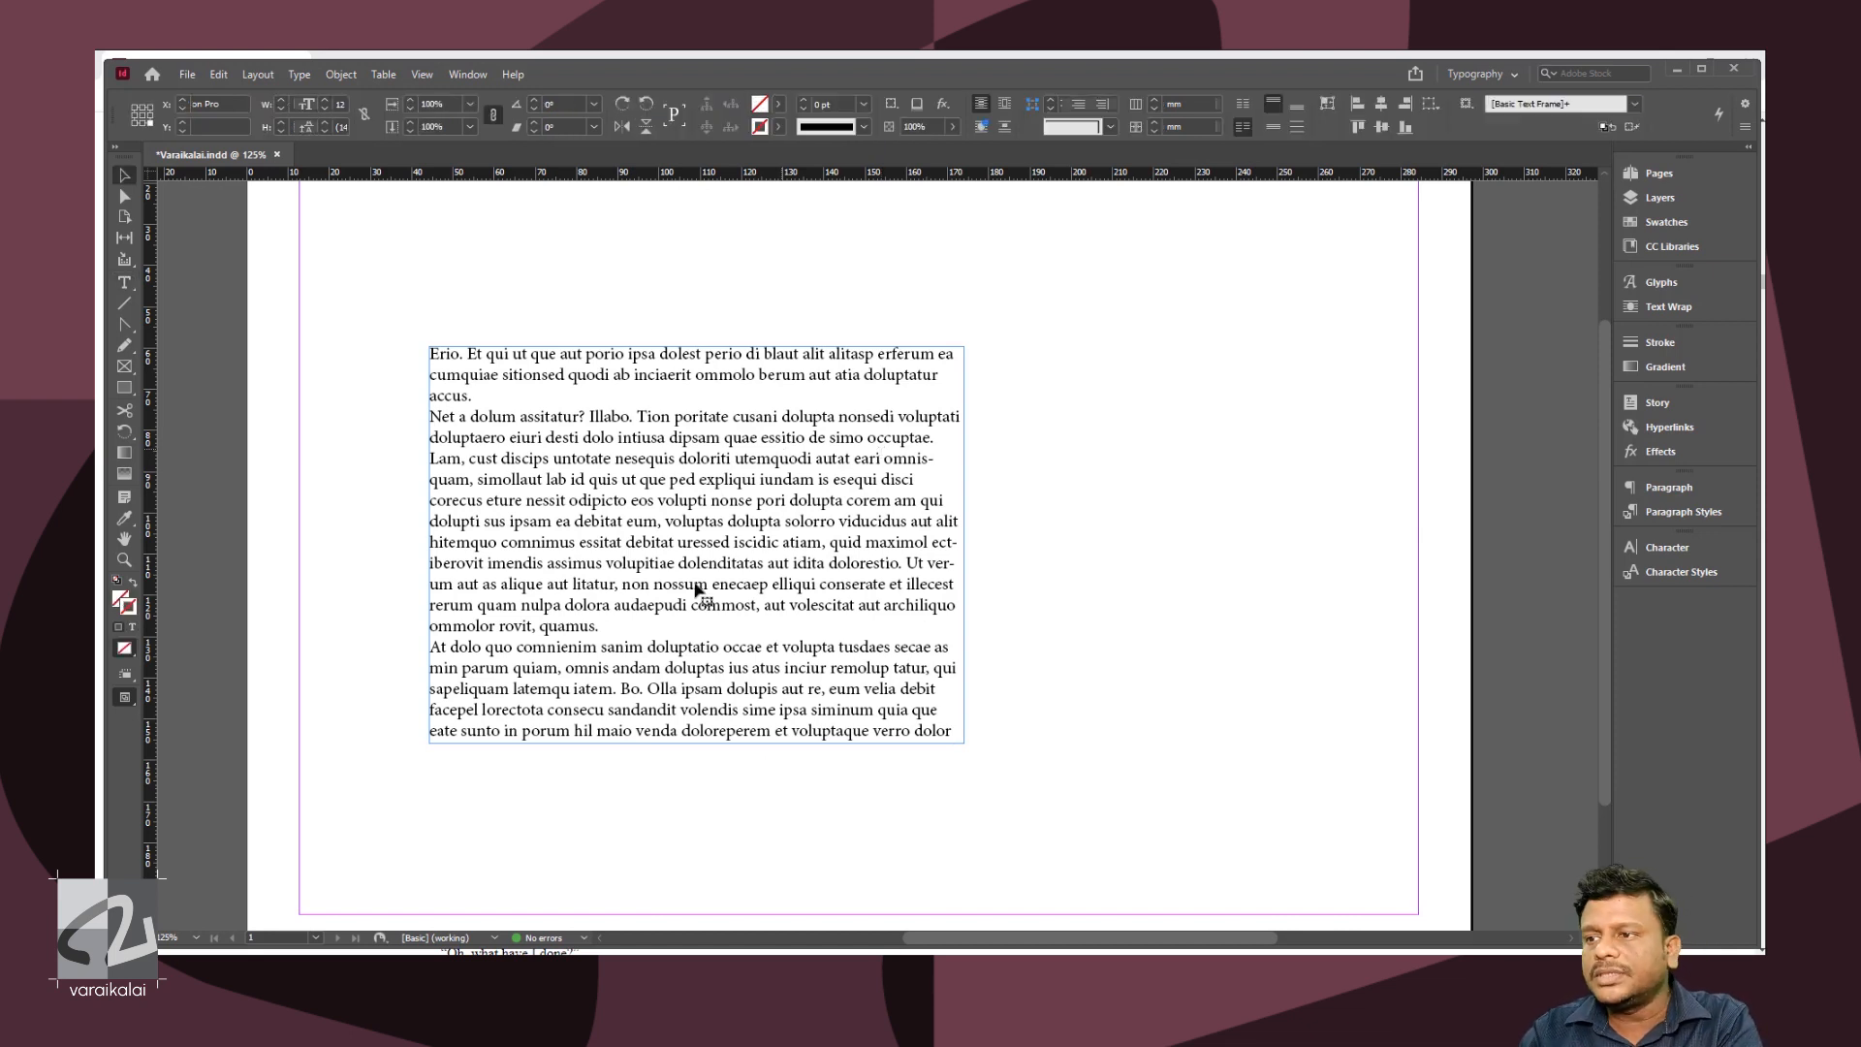
double_click(650, 514)
key(ctrl+a)
key(Delete)
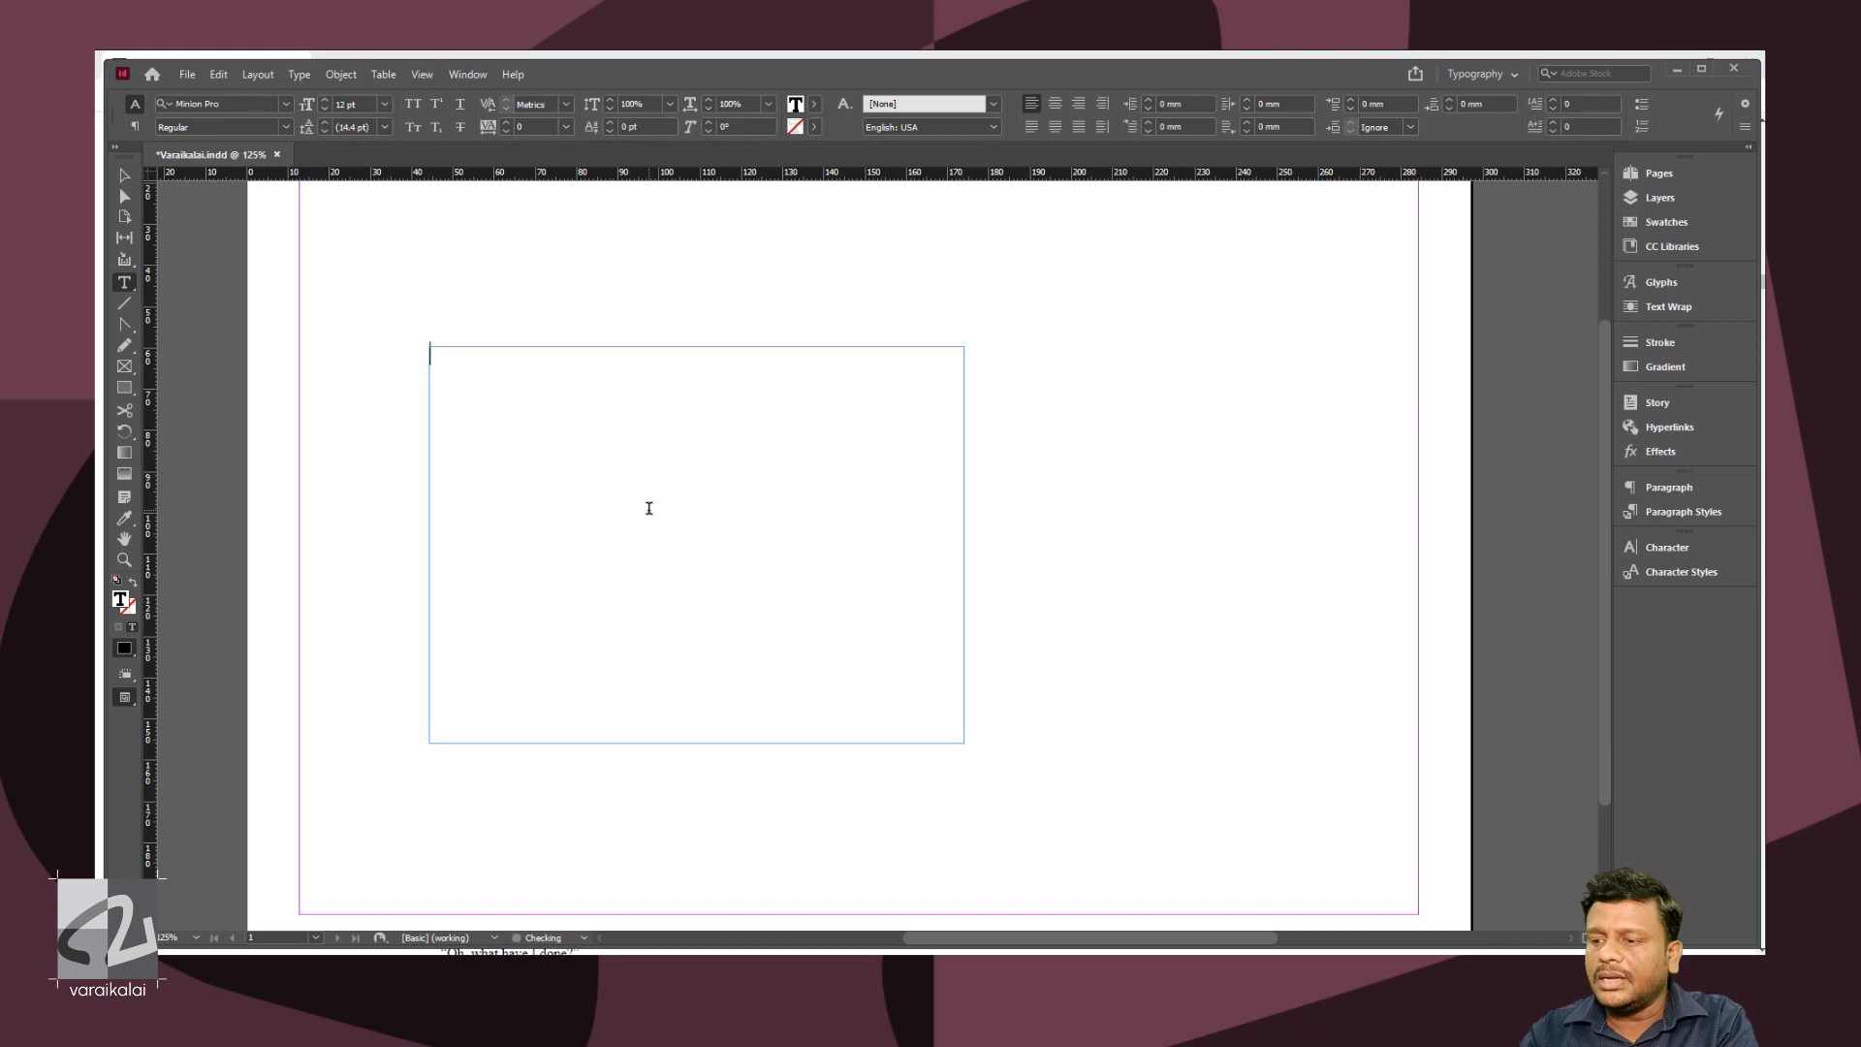
- Copy the first four paragraphs of Chapter IV from the Project Gutenberg page in the browser and paste them into the InDesign text frame
key(alt+Tab)
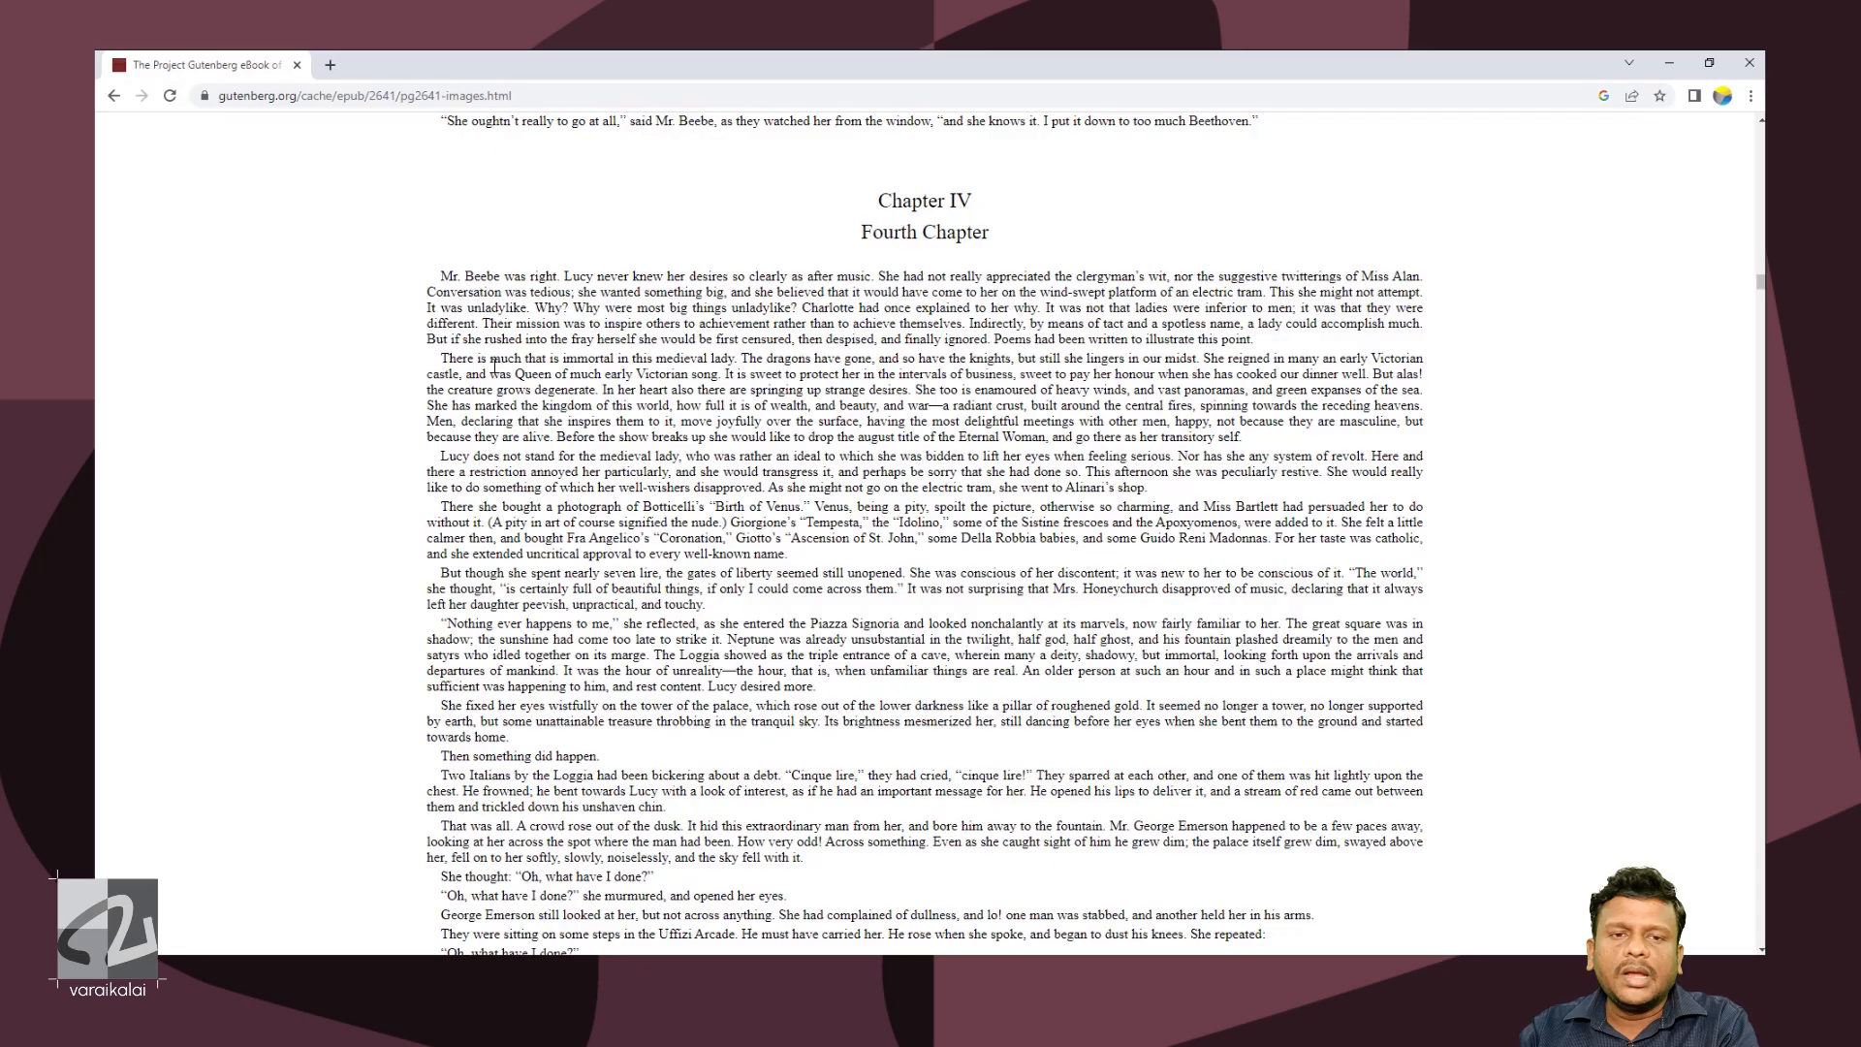
drag(442, 277, 820, 564)
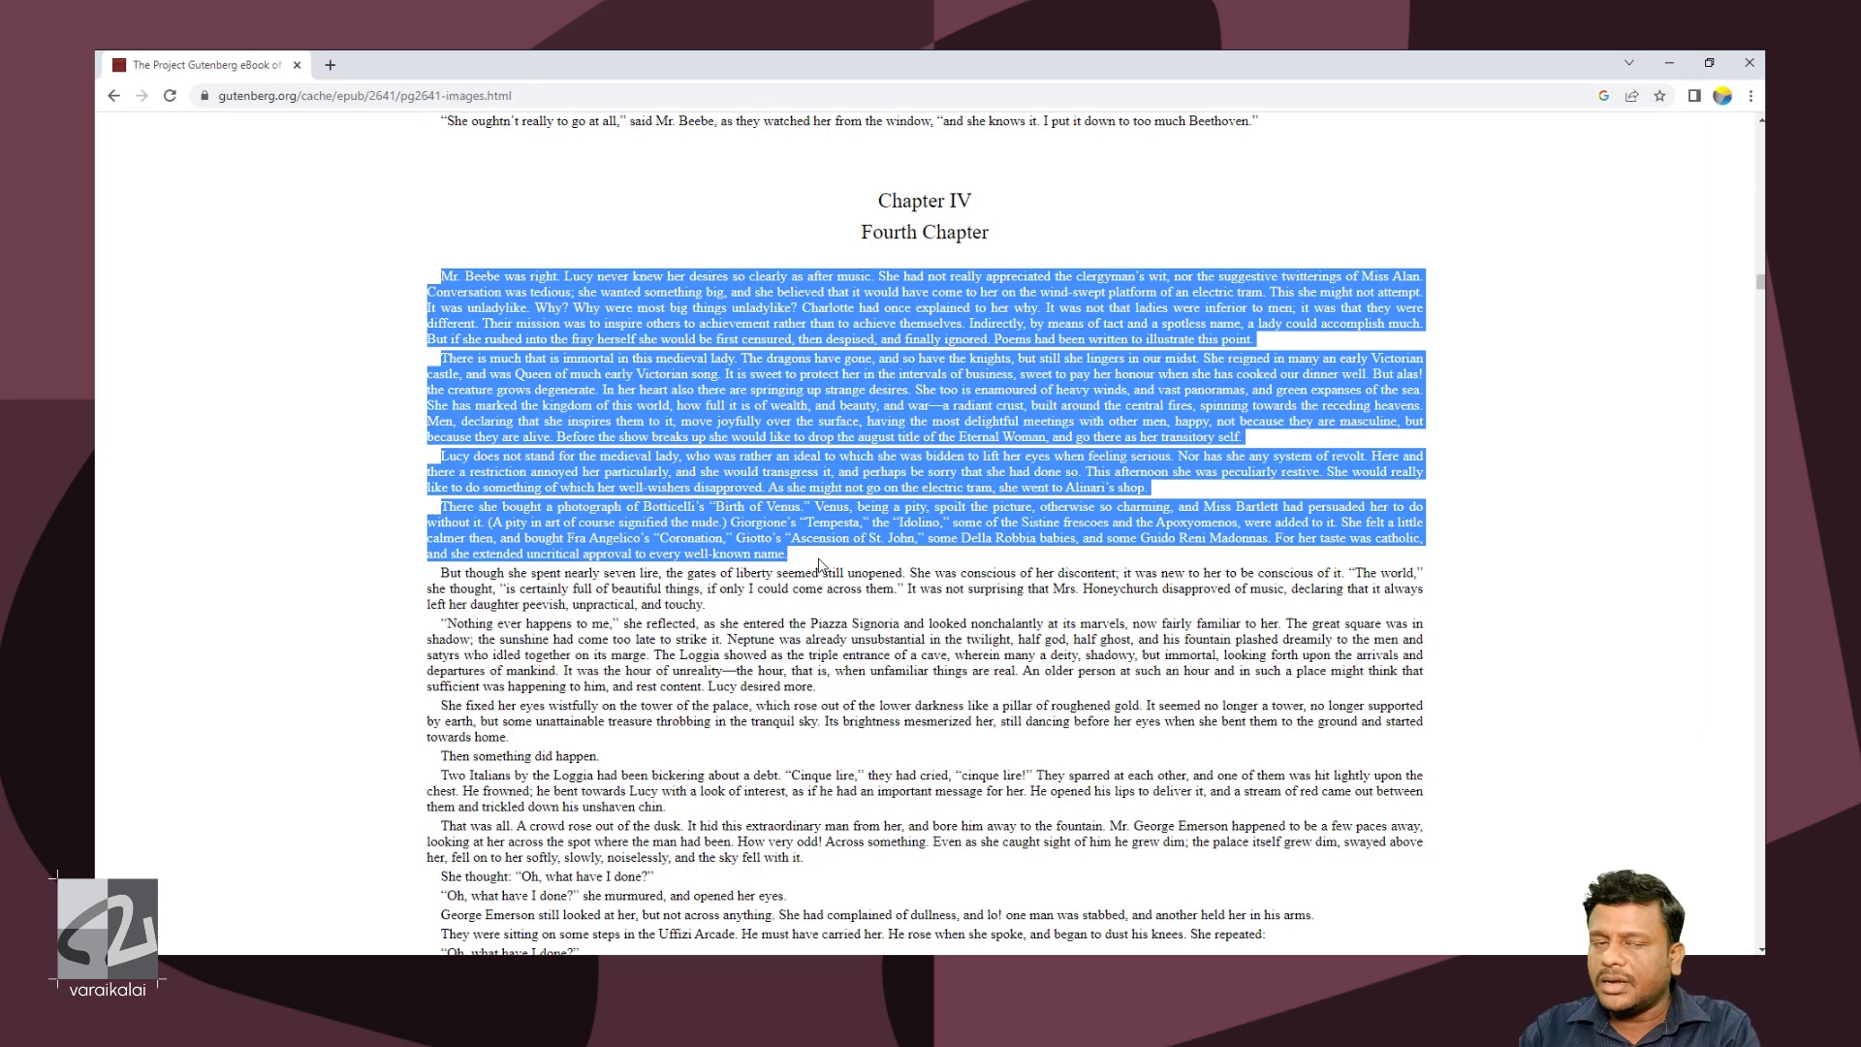
key(alt+Tab)
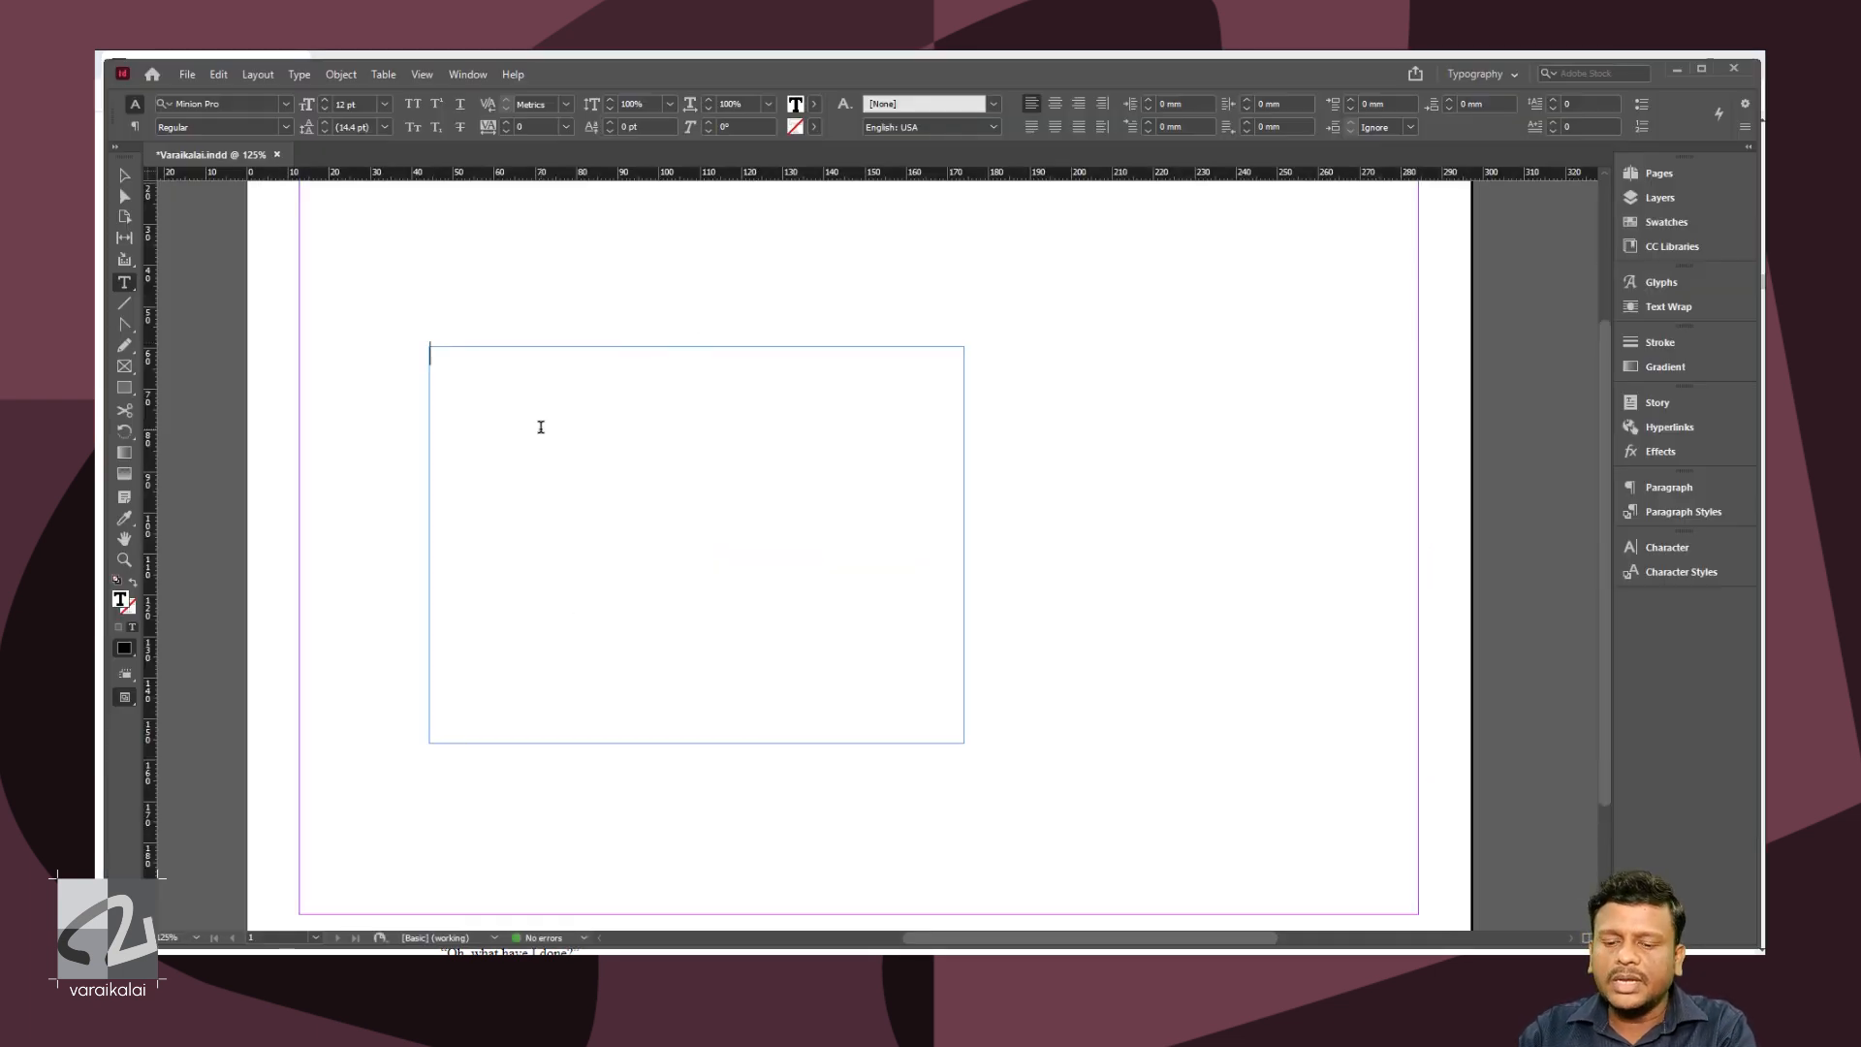
key(ctrl+v)
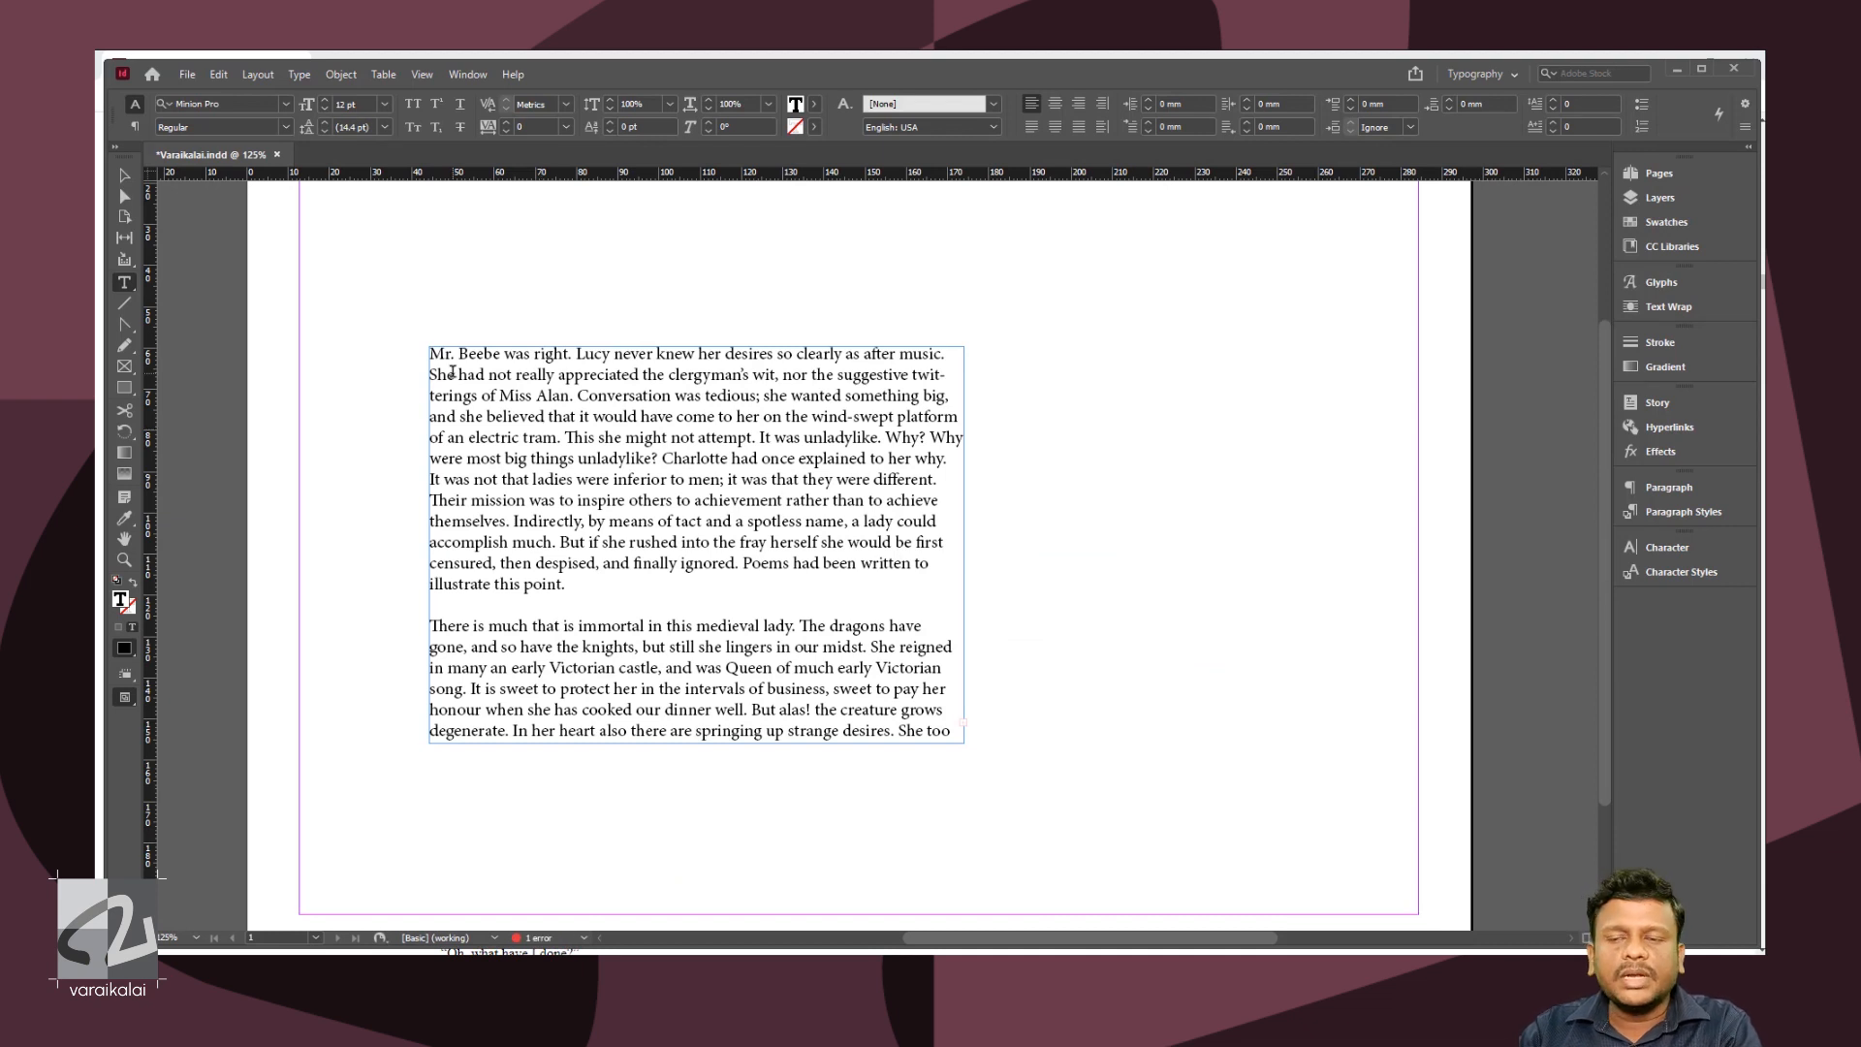
- Overwrite part of the words "were inferior" in the first paragraph and undo the edit
click(729, 542)
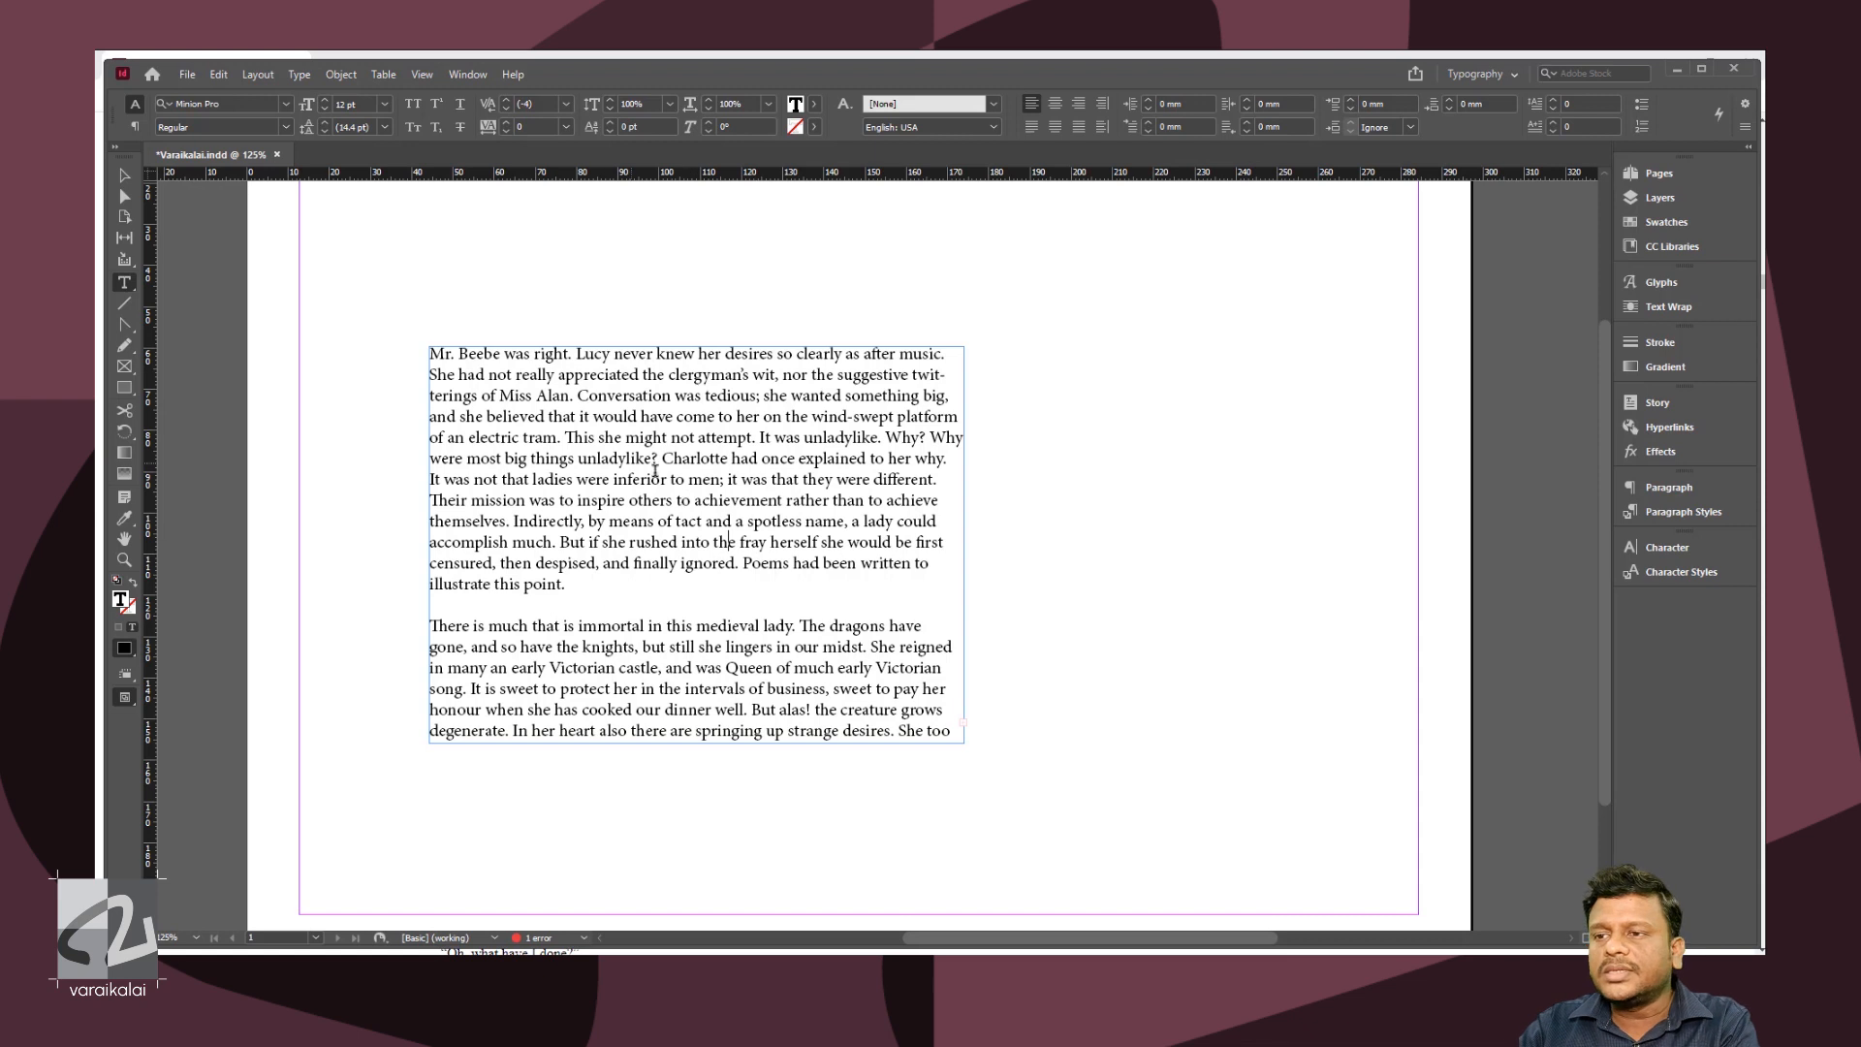
click(640, 437)
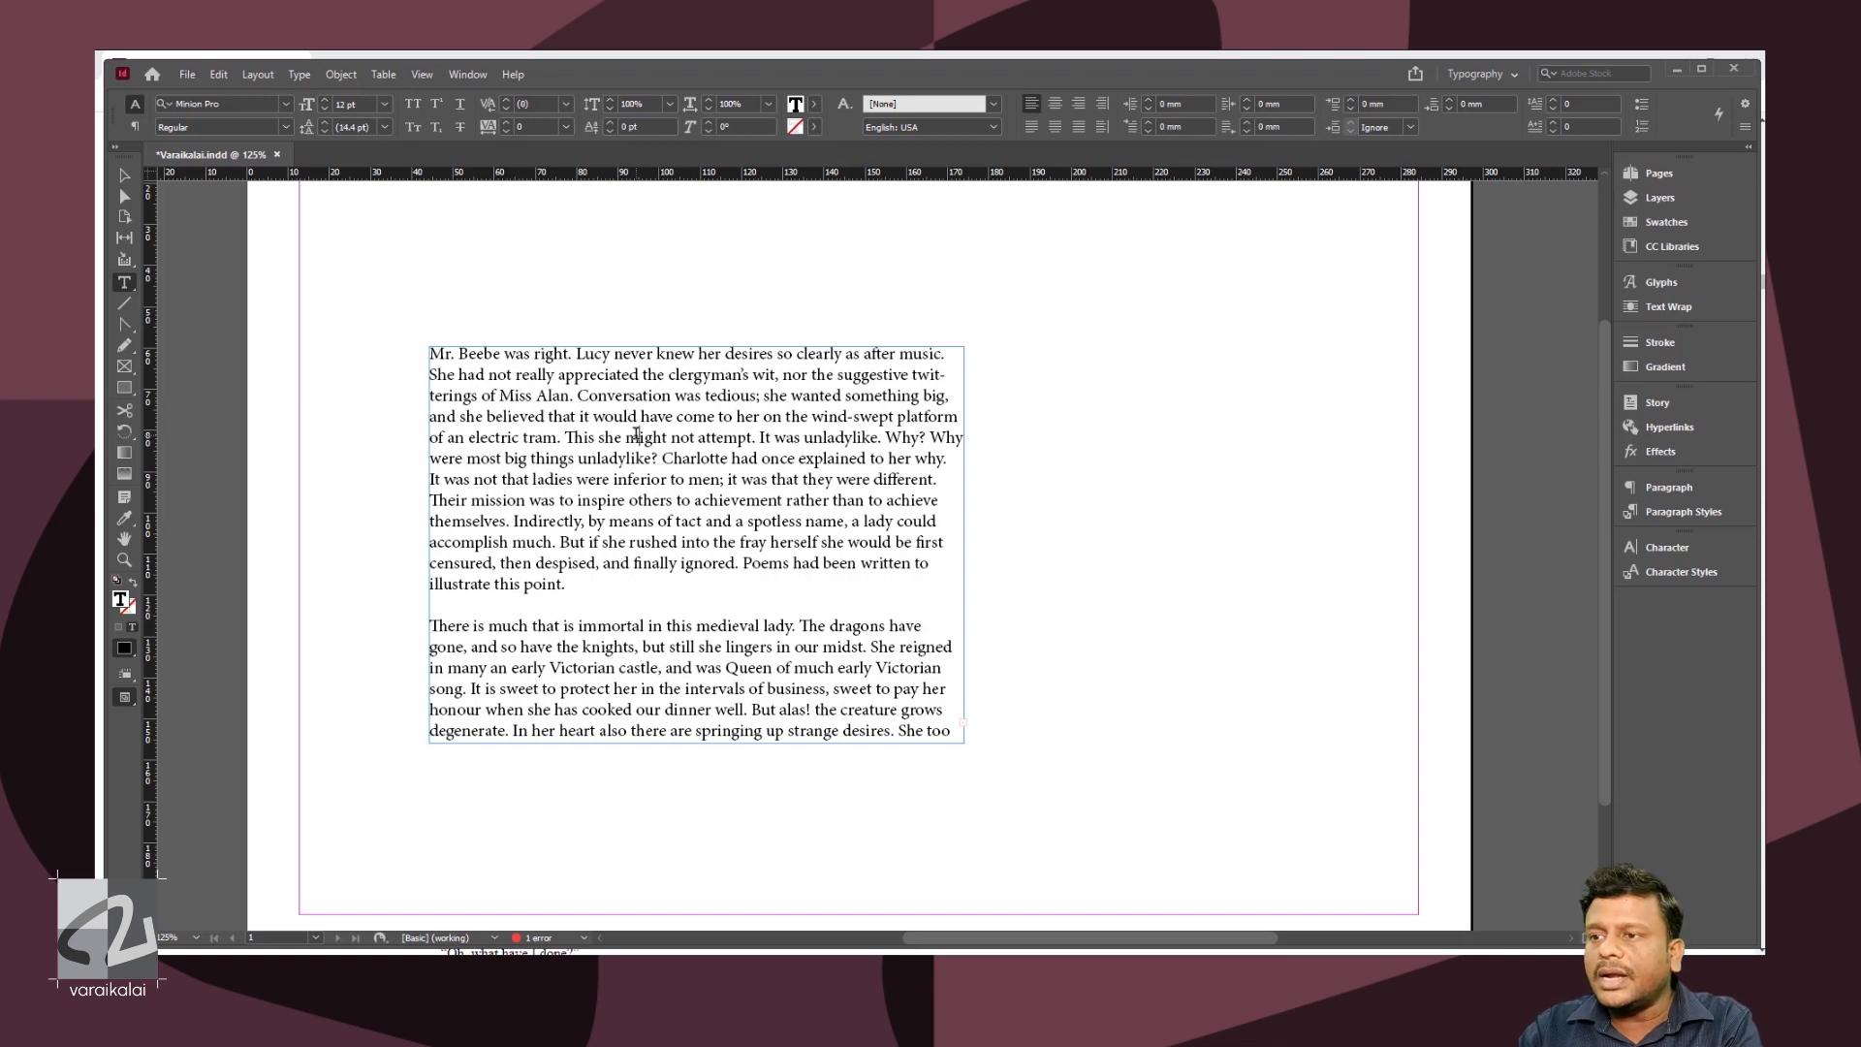
double_click(614, 539)
drag(603, 479, 651, 480)
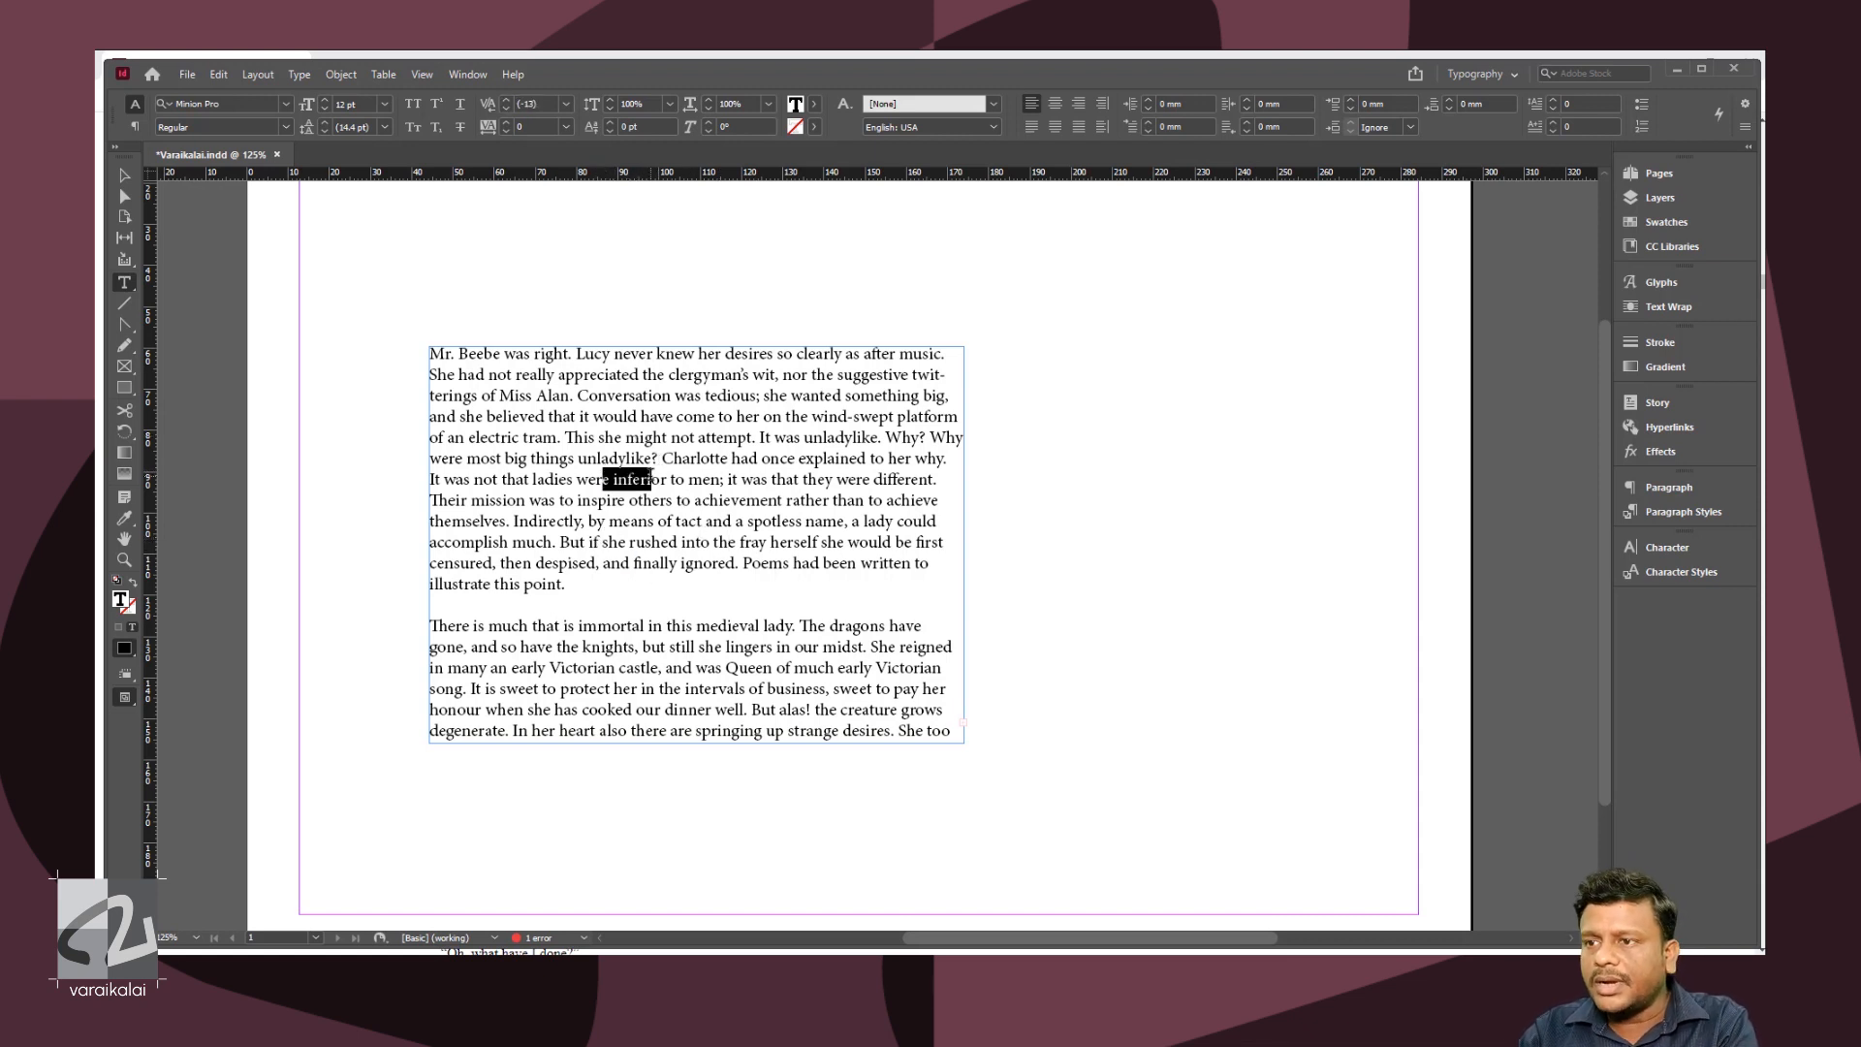
text(fksdf)
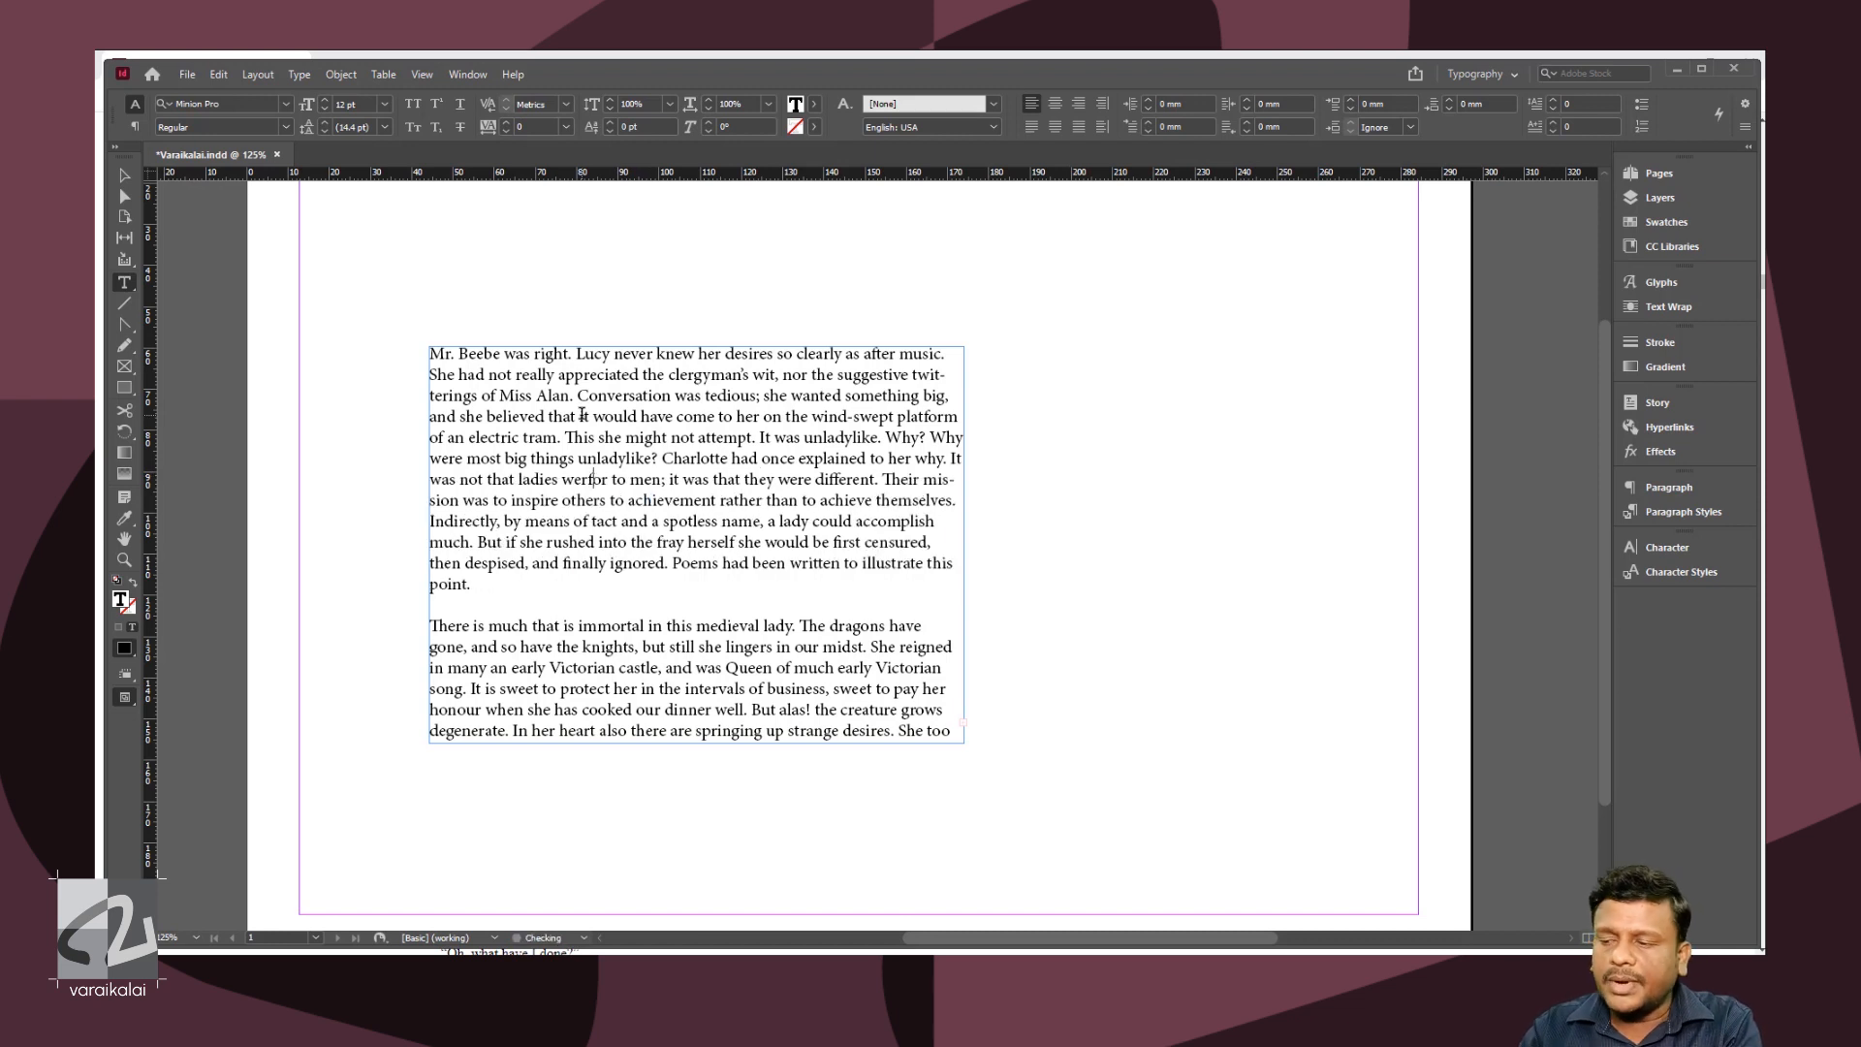
key(ctrl+z)
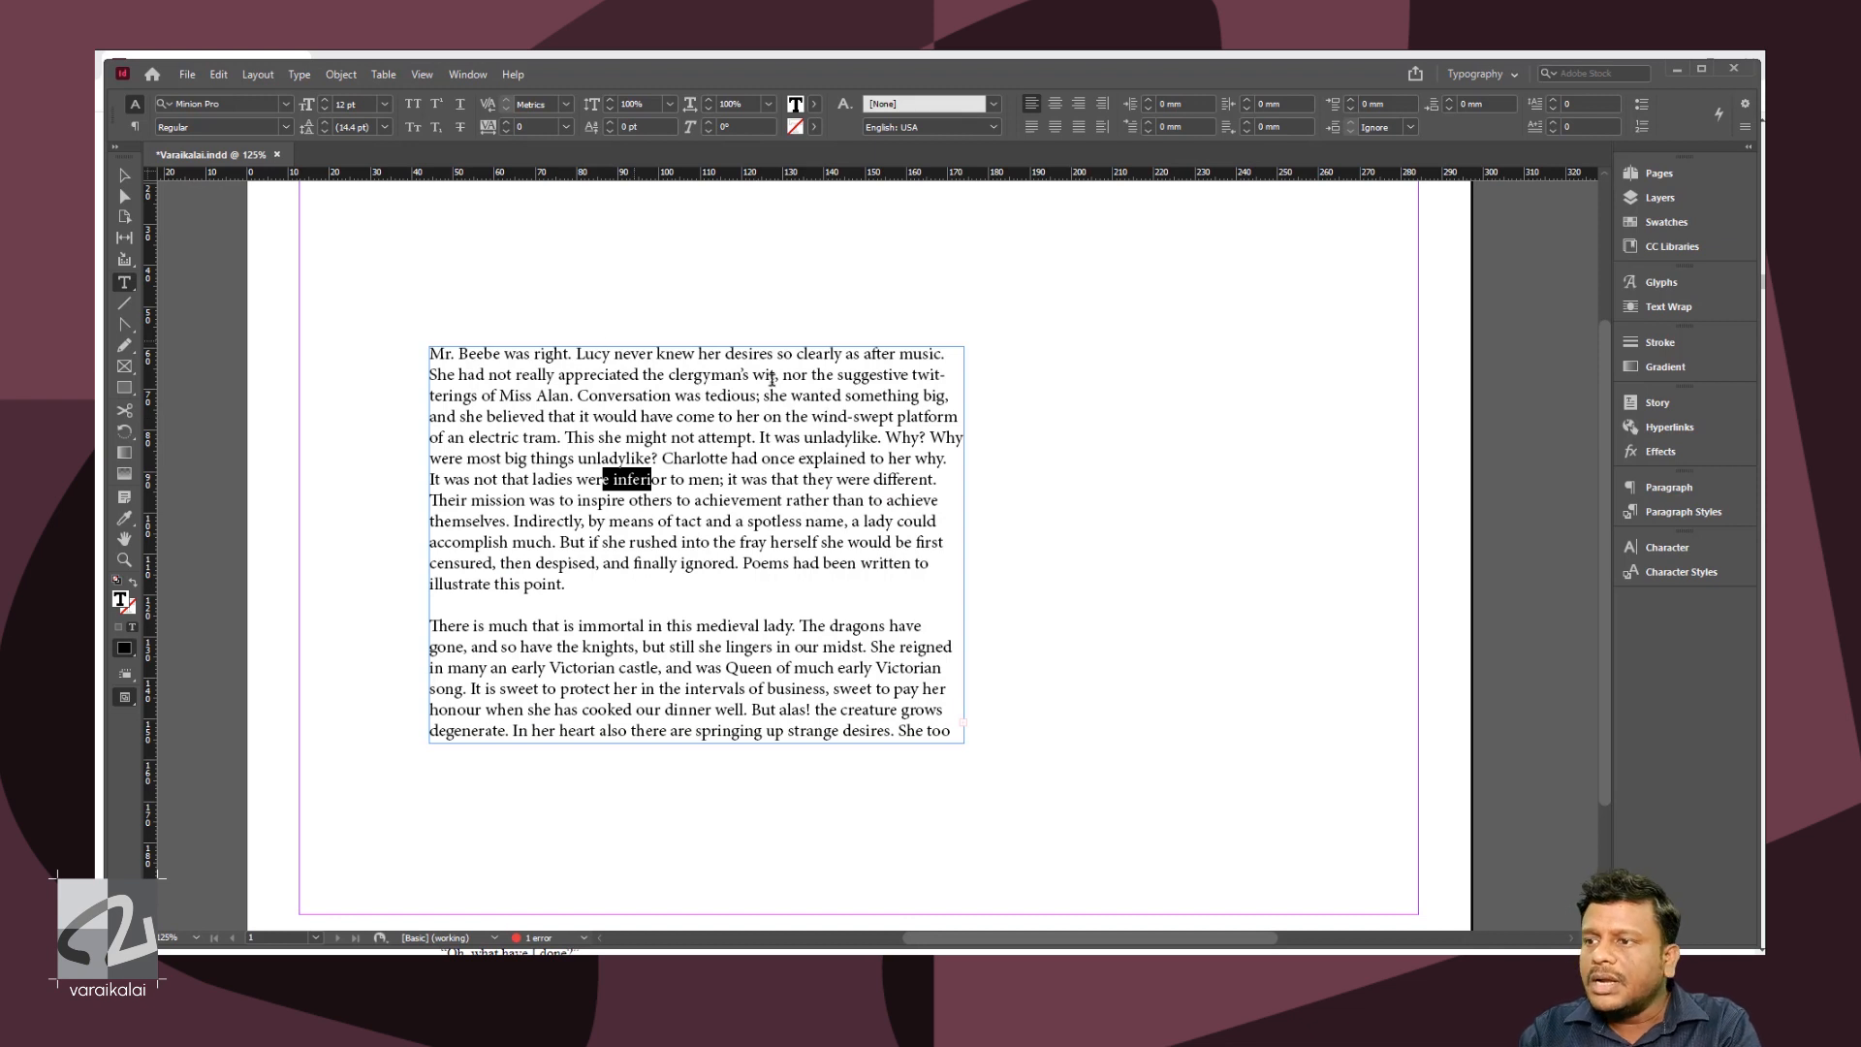
- Enter "vv" on the blank line between the two visible paragraphs and delete it
click(564, 435)
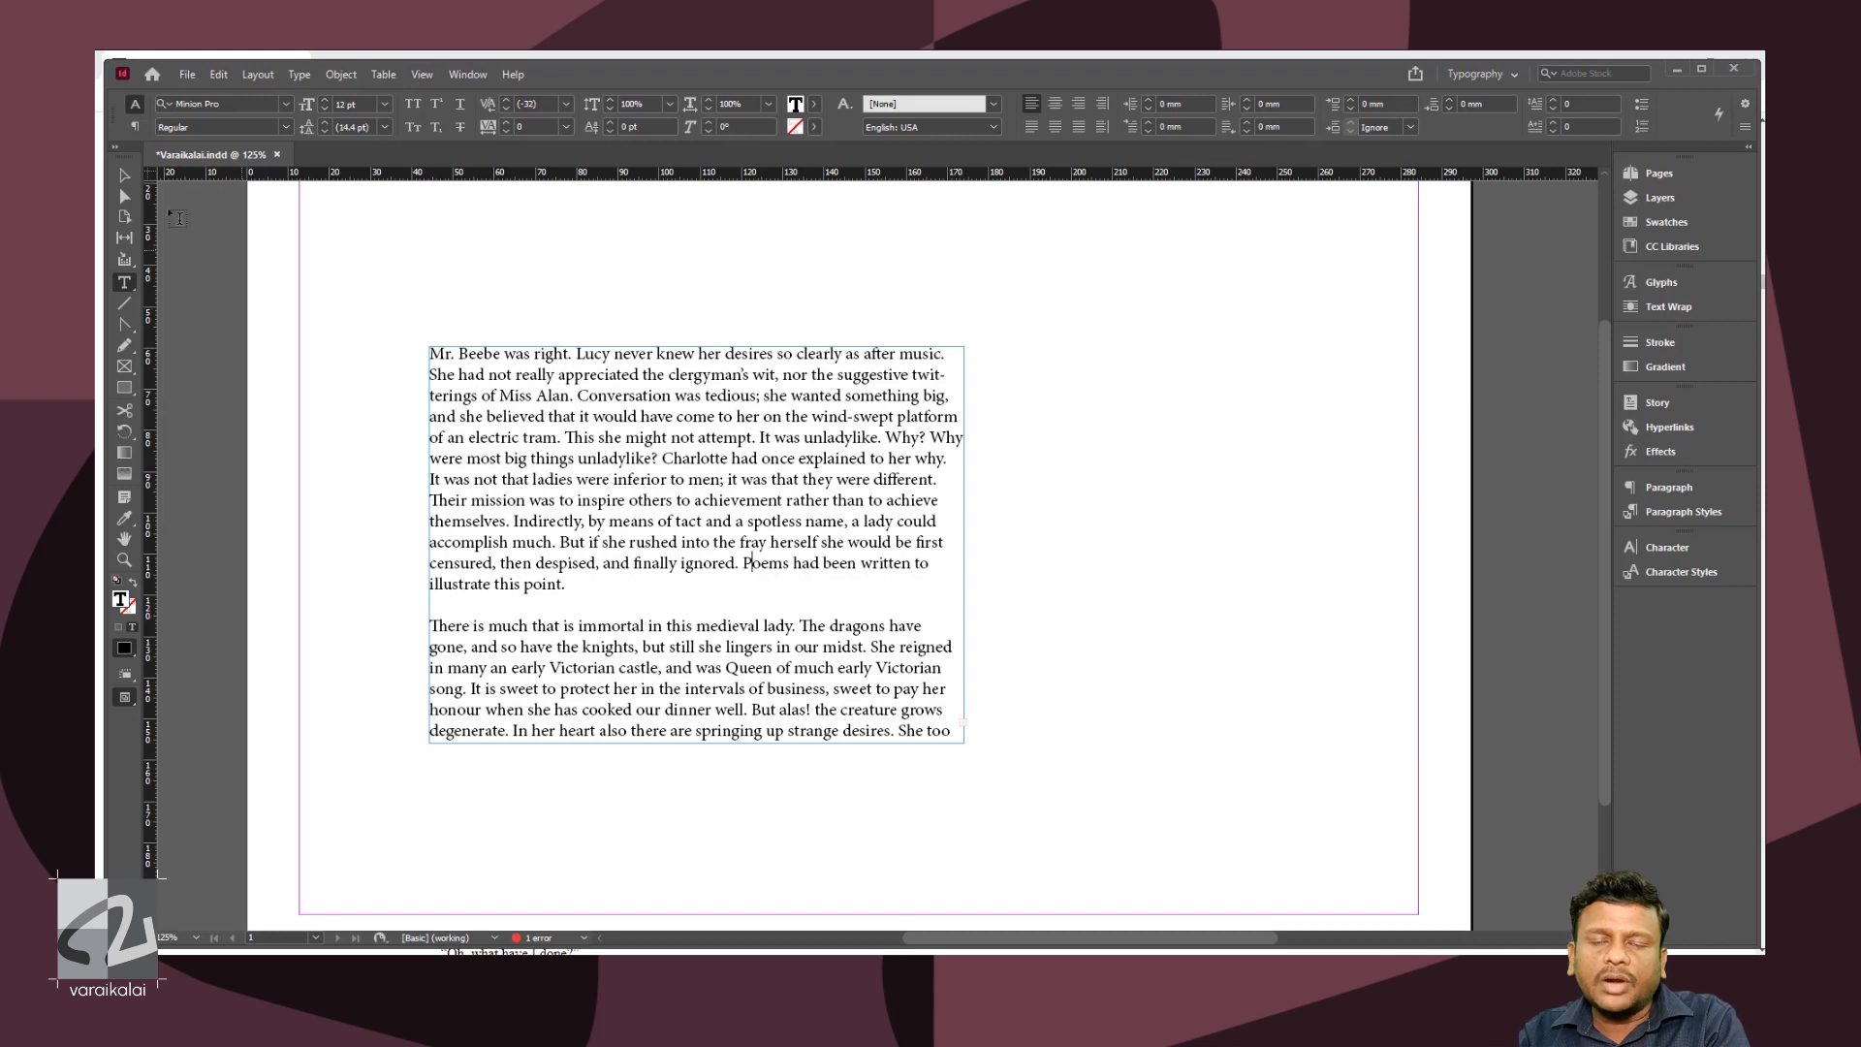
click(709, 591)
text(vv)
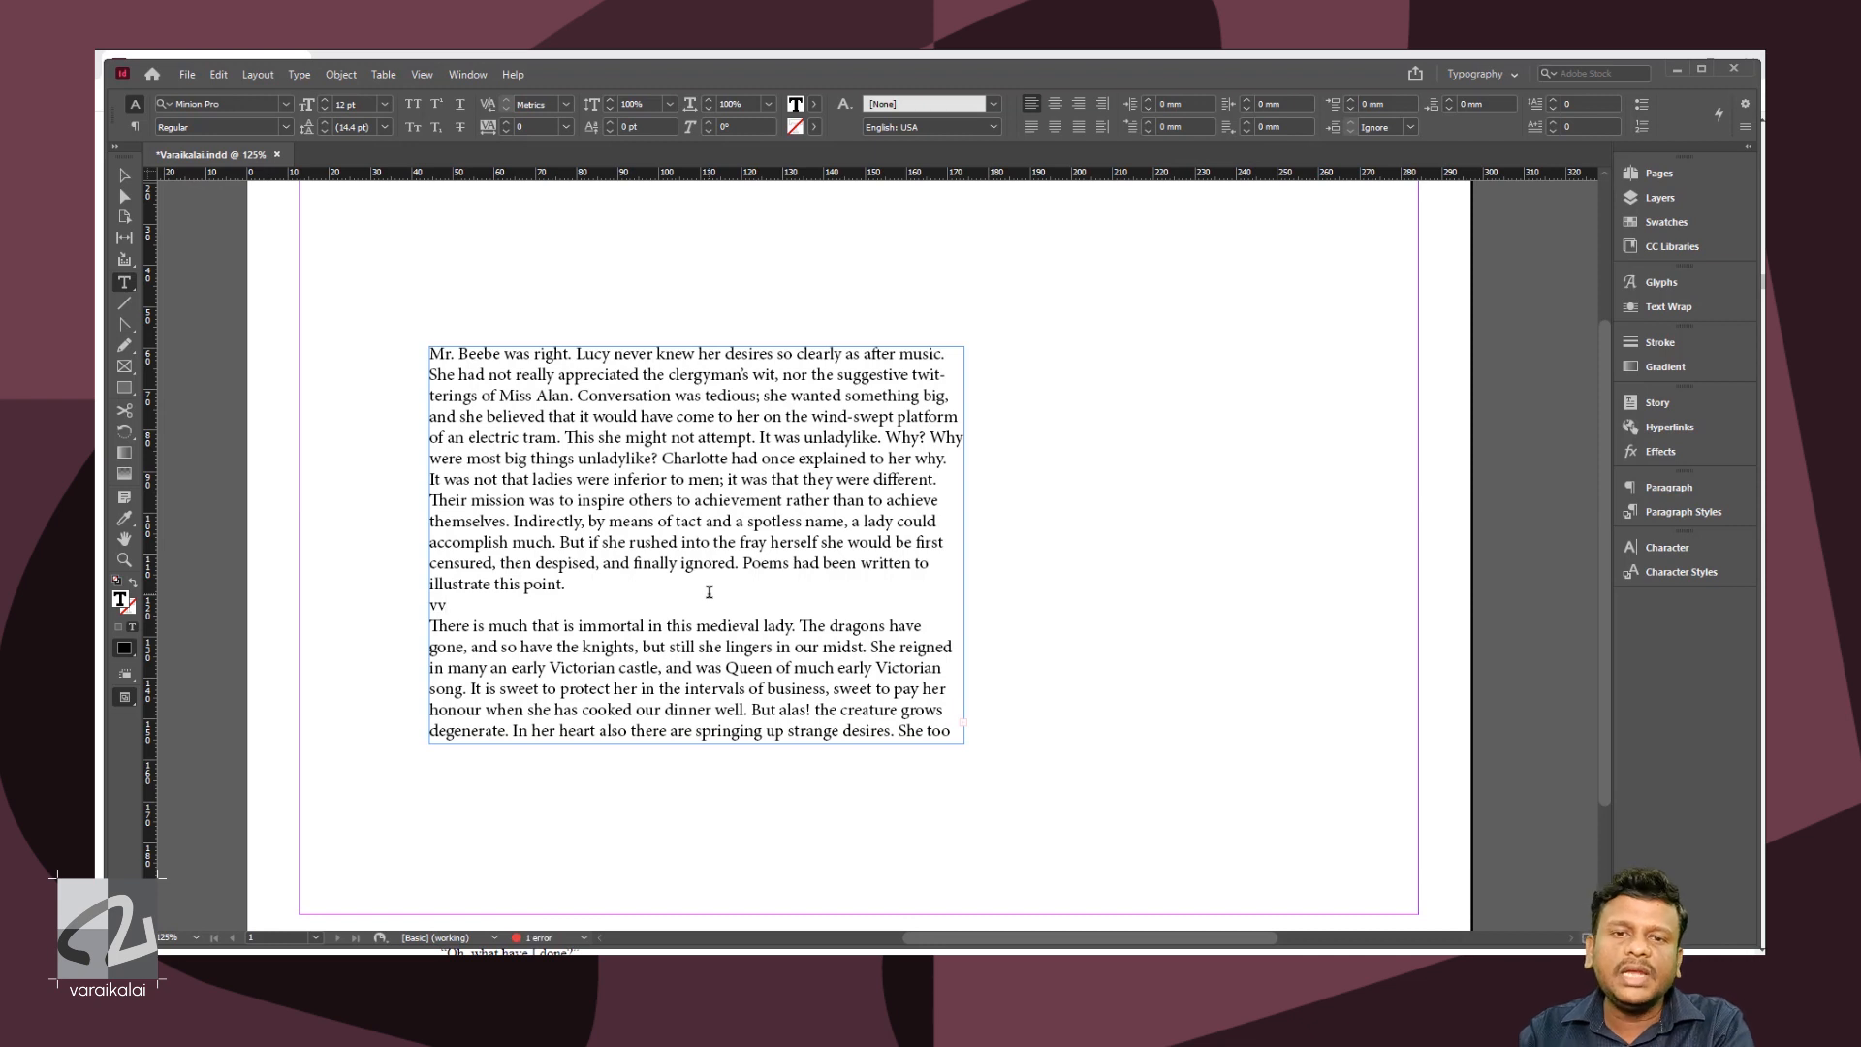
key(BackSpace)
key(BackSpace)
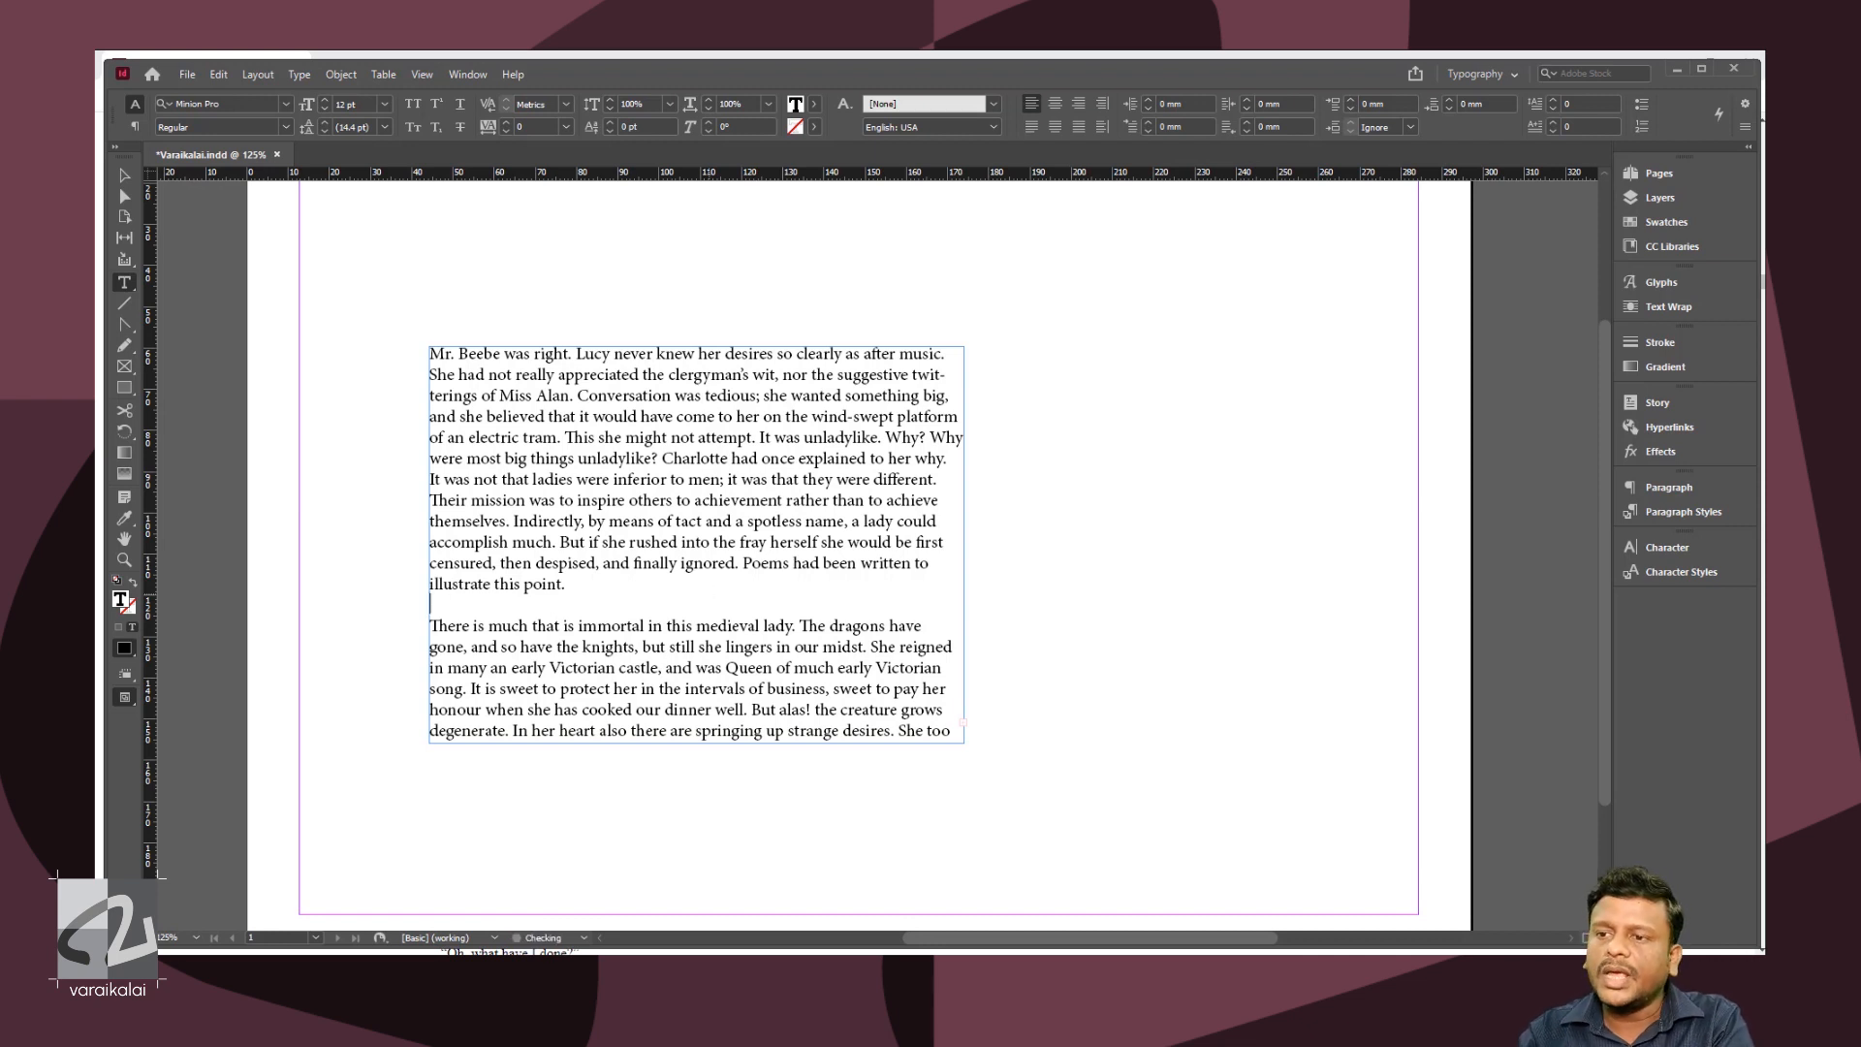
- Finish text editing and move the text frame near the page's upper-left margin corner, at about X 157 mm, Y 128 mm
key(Escape)
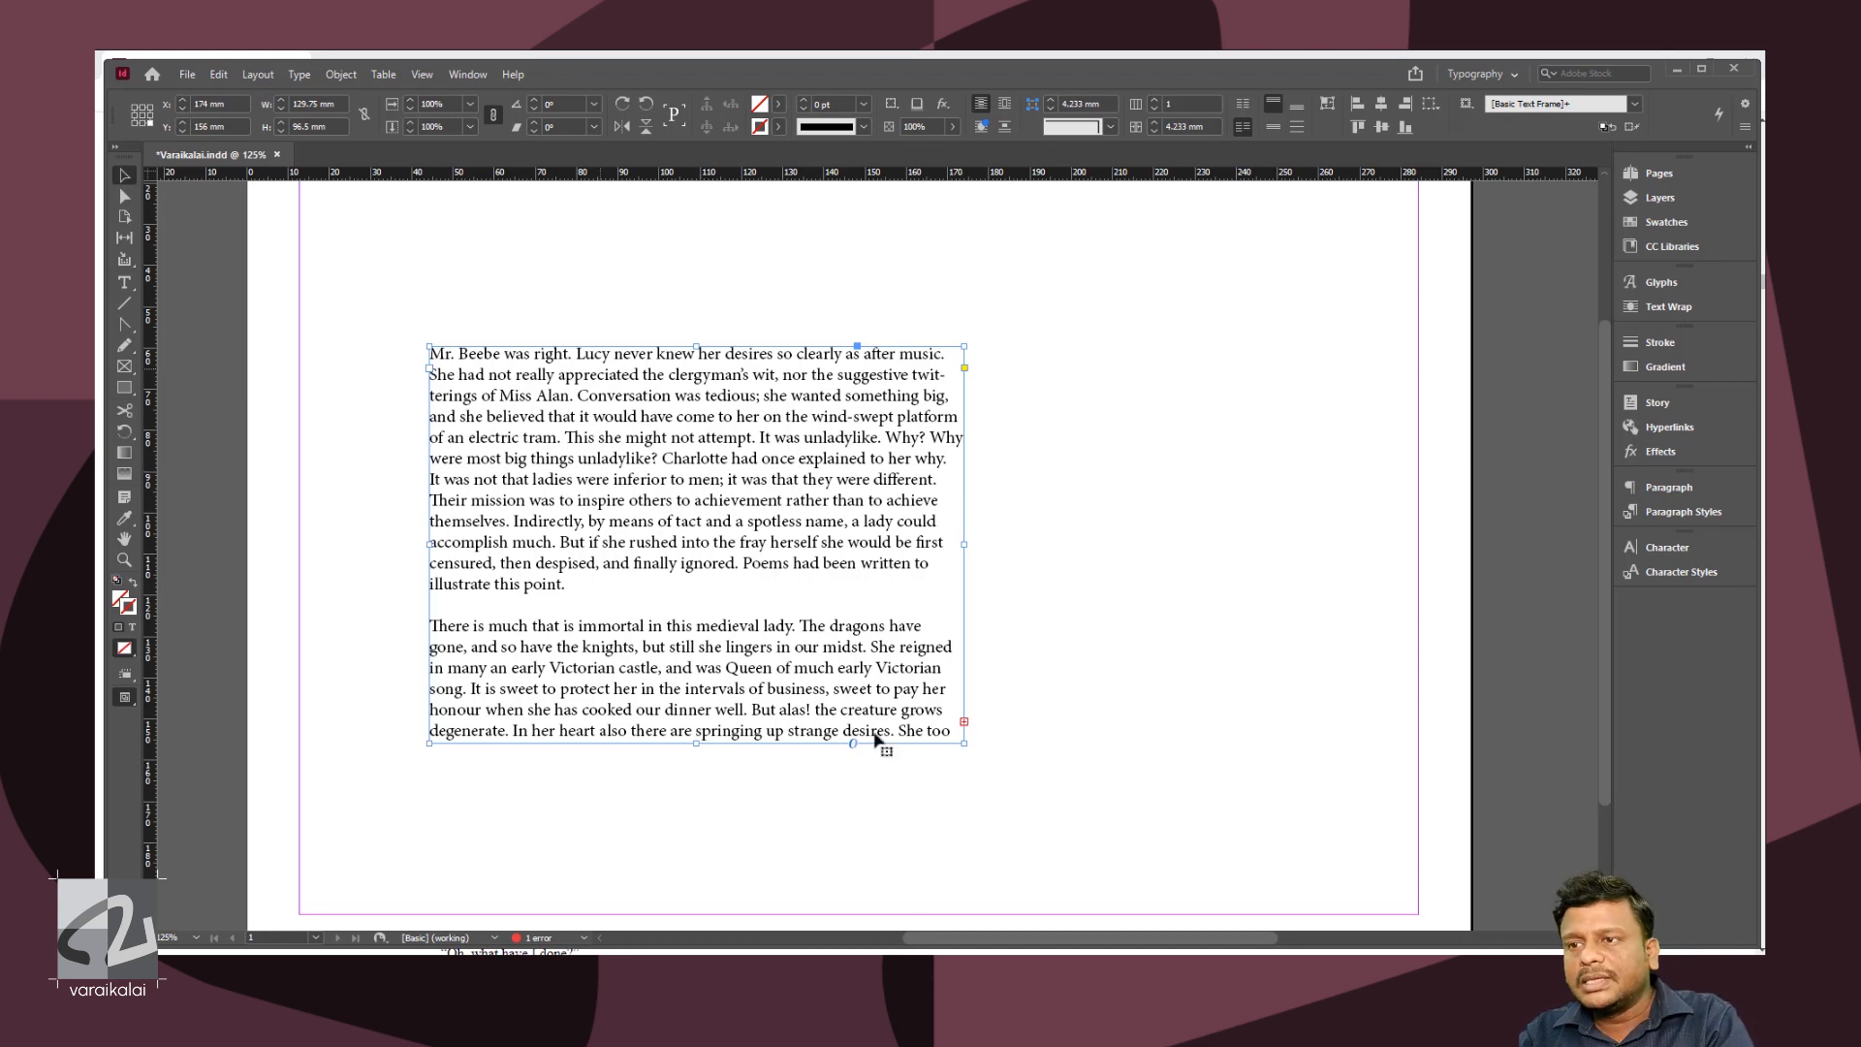
drag(729, 510, 805, 549)
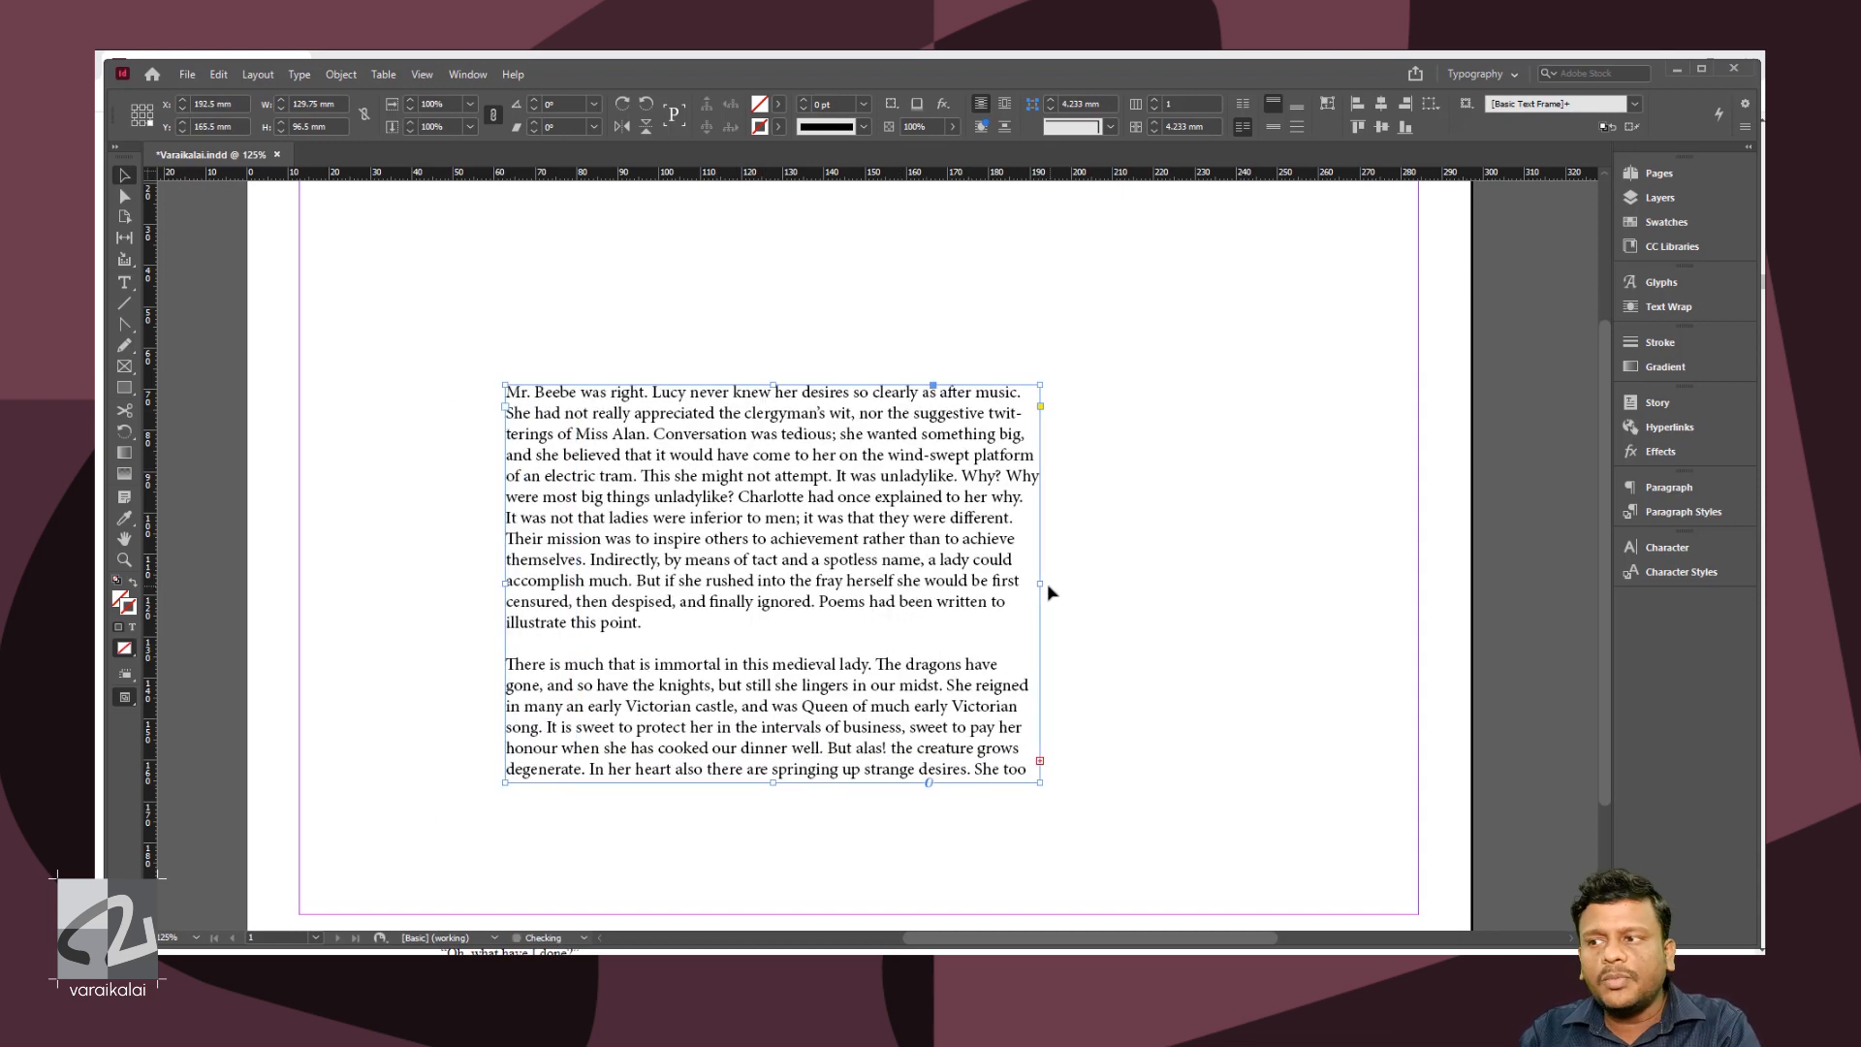
drag(900, 684, 842, 556)
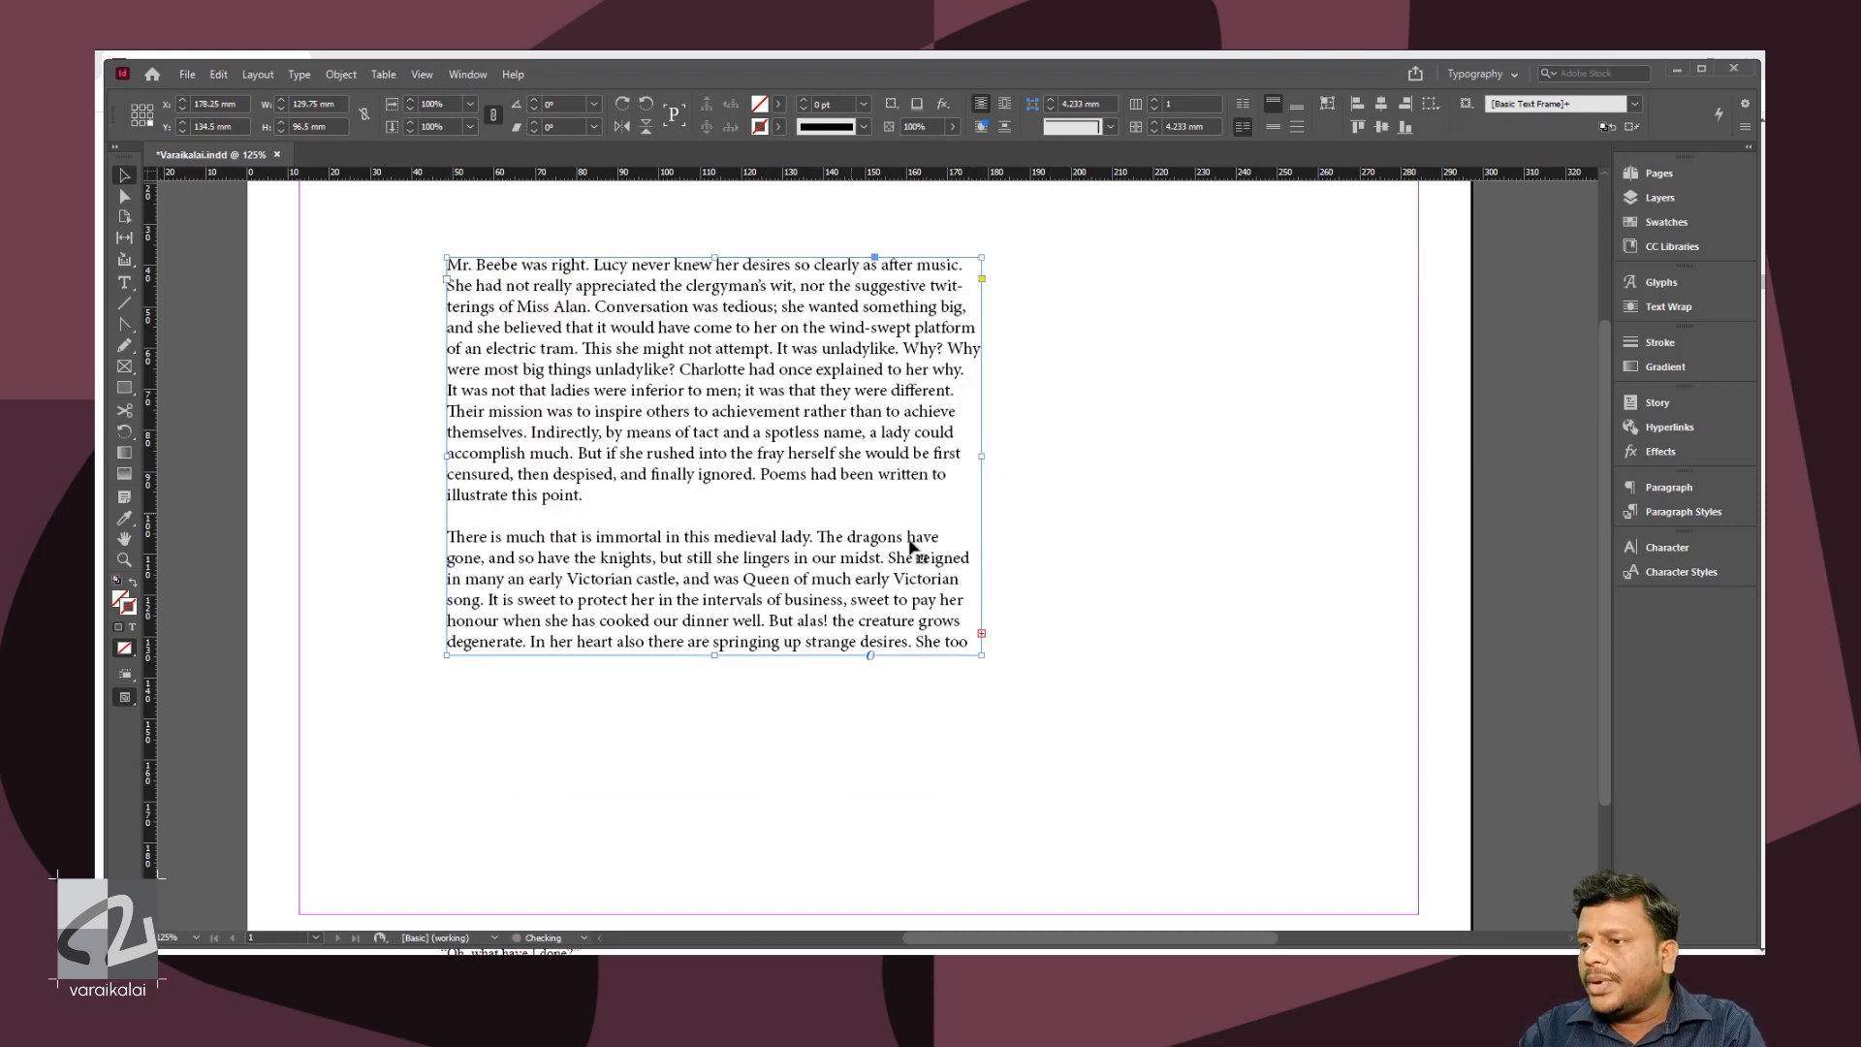
key(ctrl+equal)
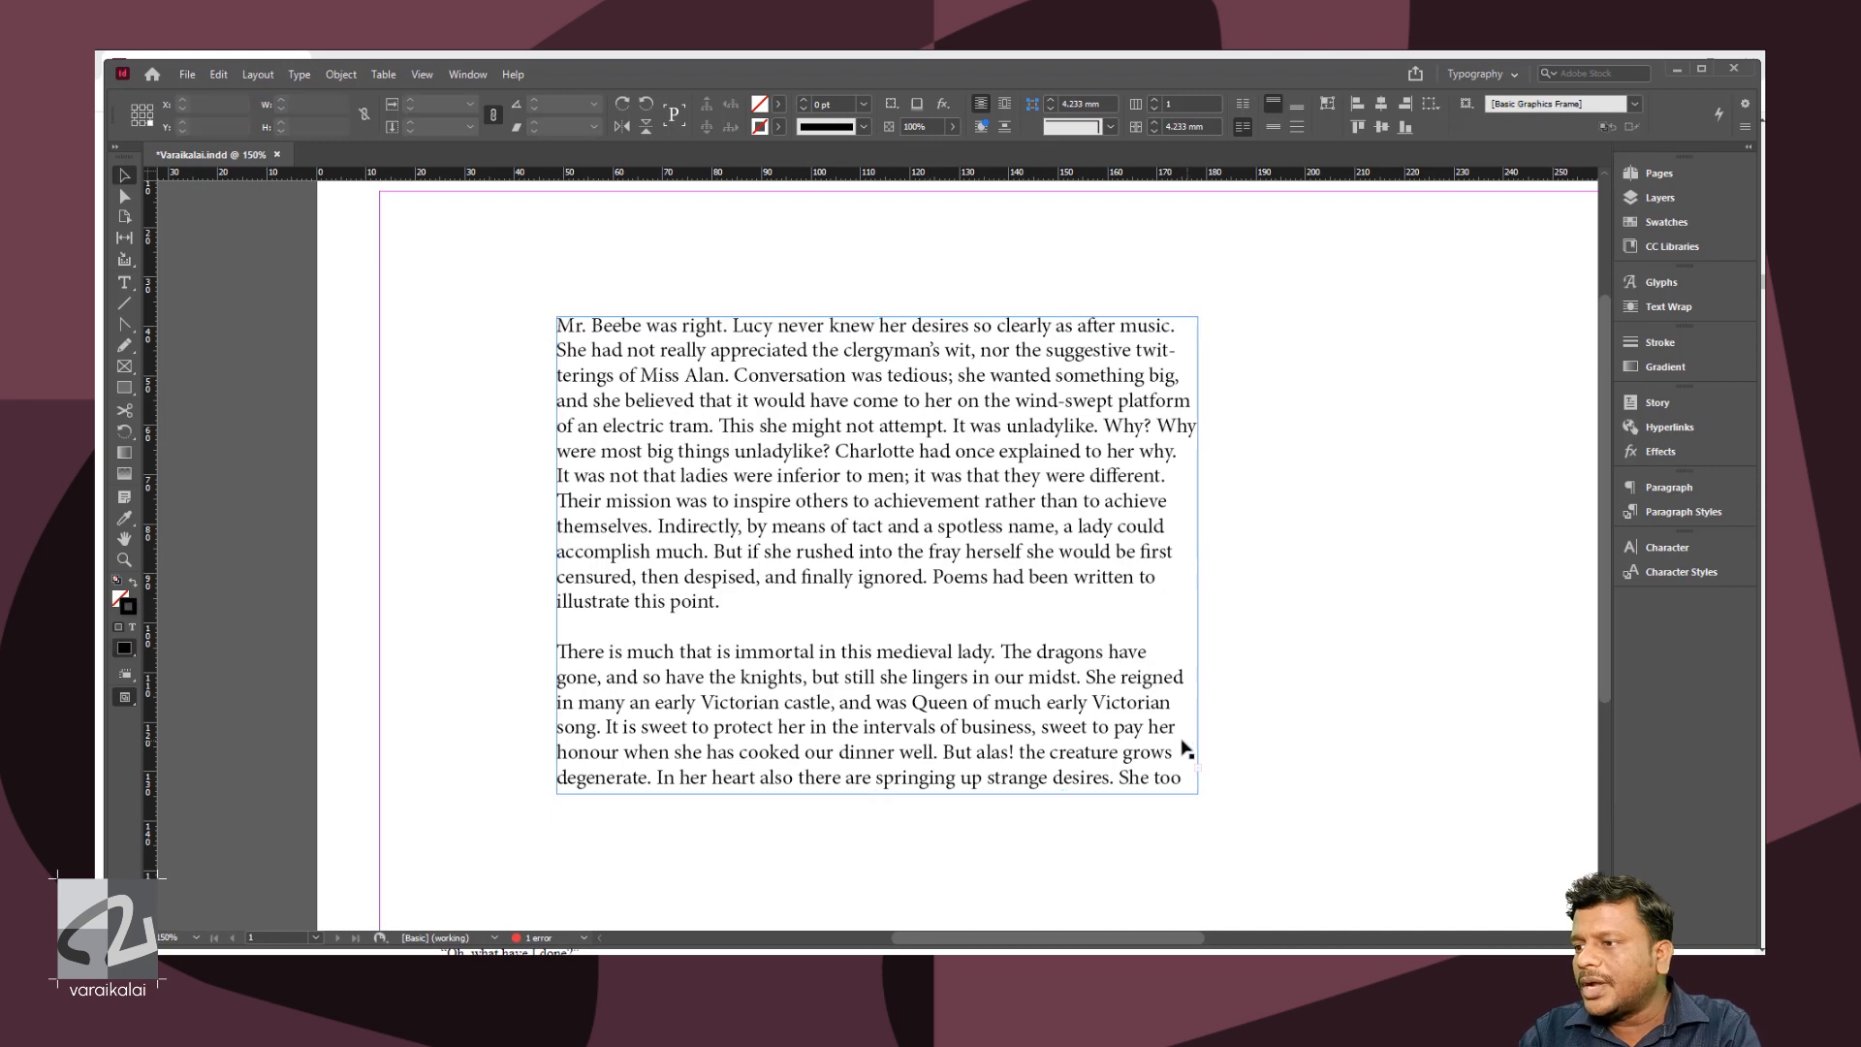
scroll(1189, 753, down, 1)
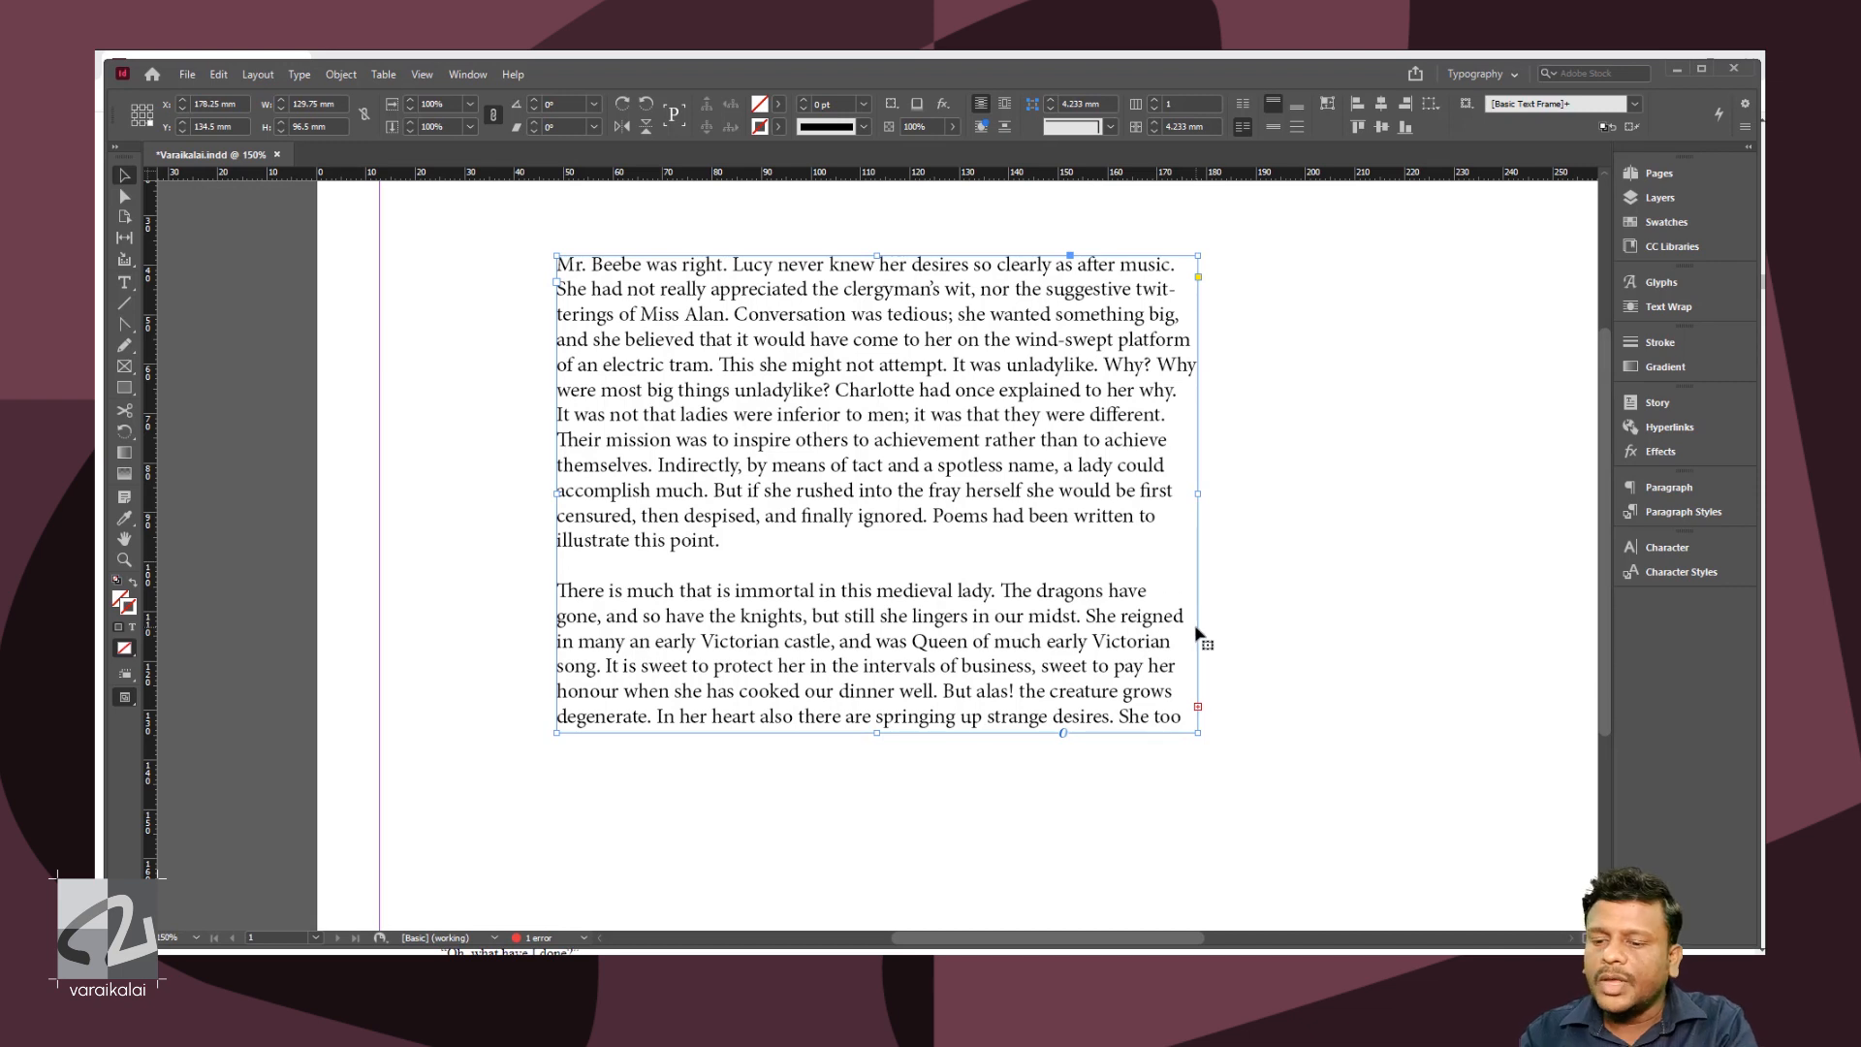
key(ctrl+minus)
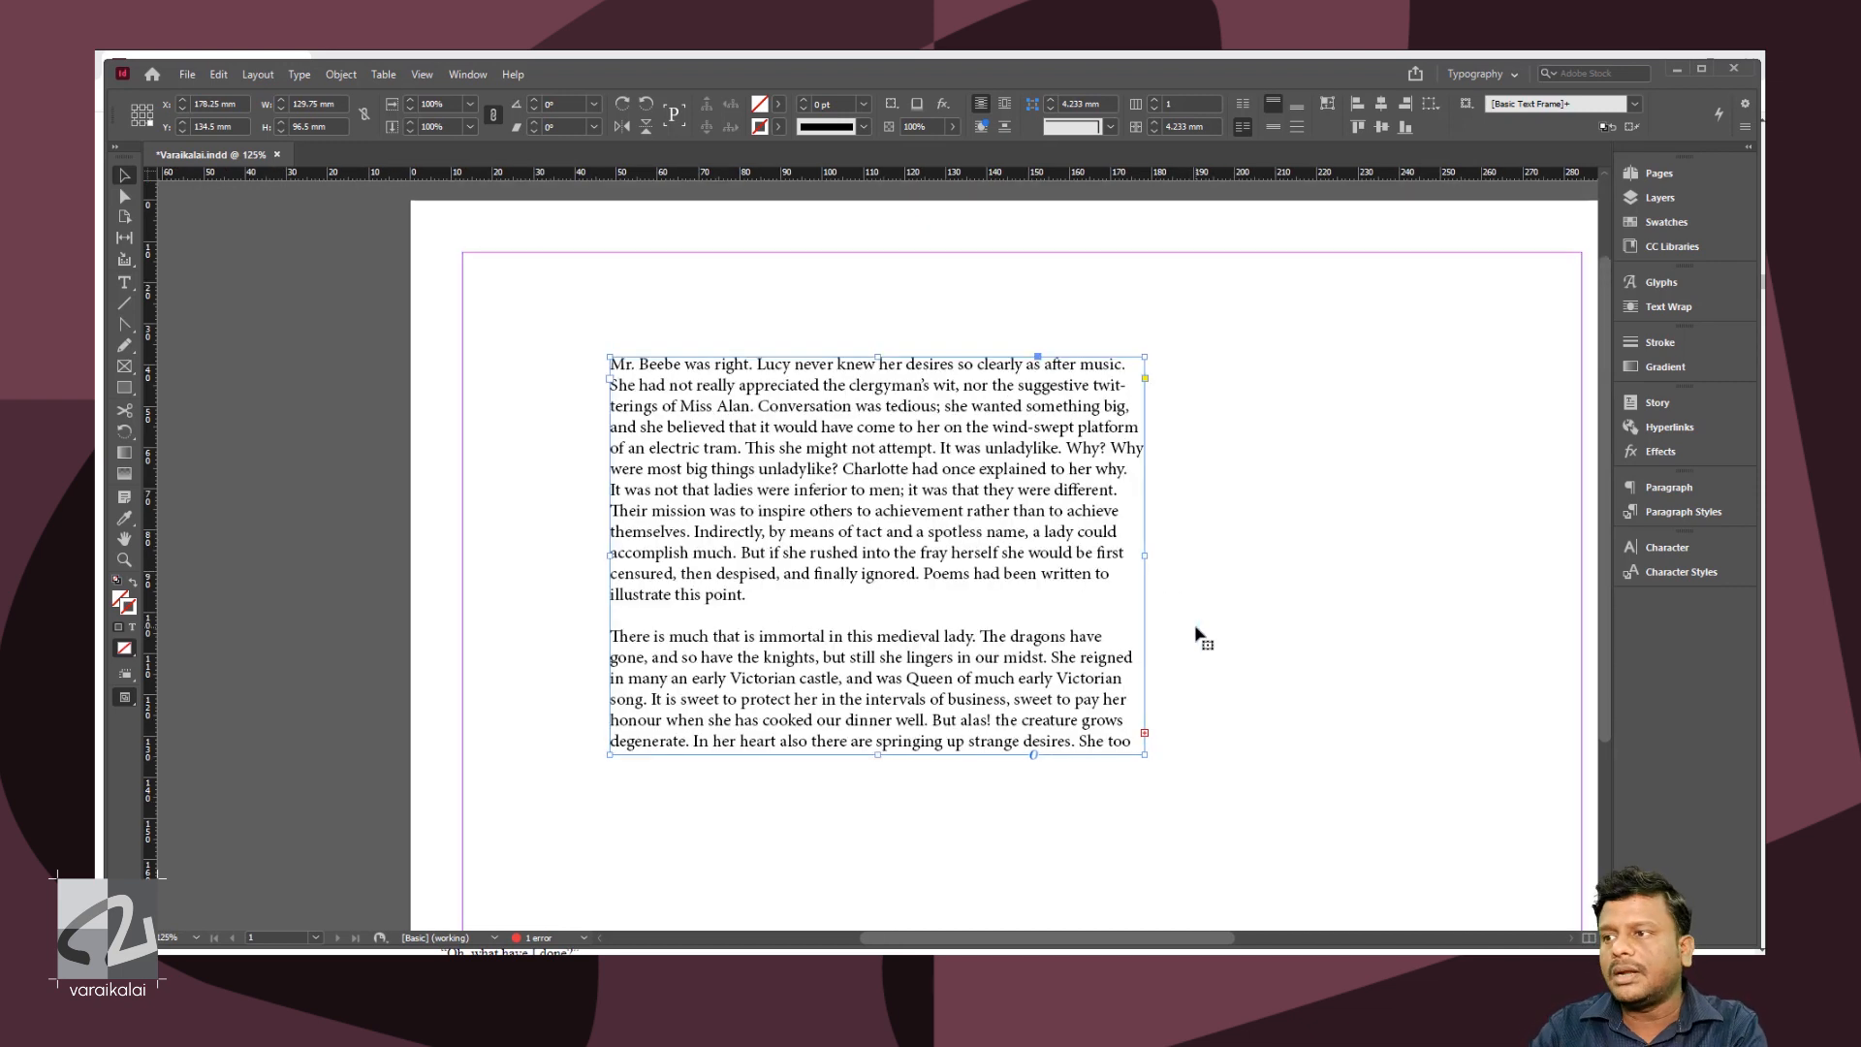
drag(1045, 512, 960, 484)
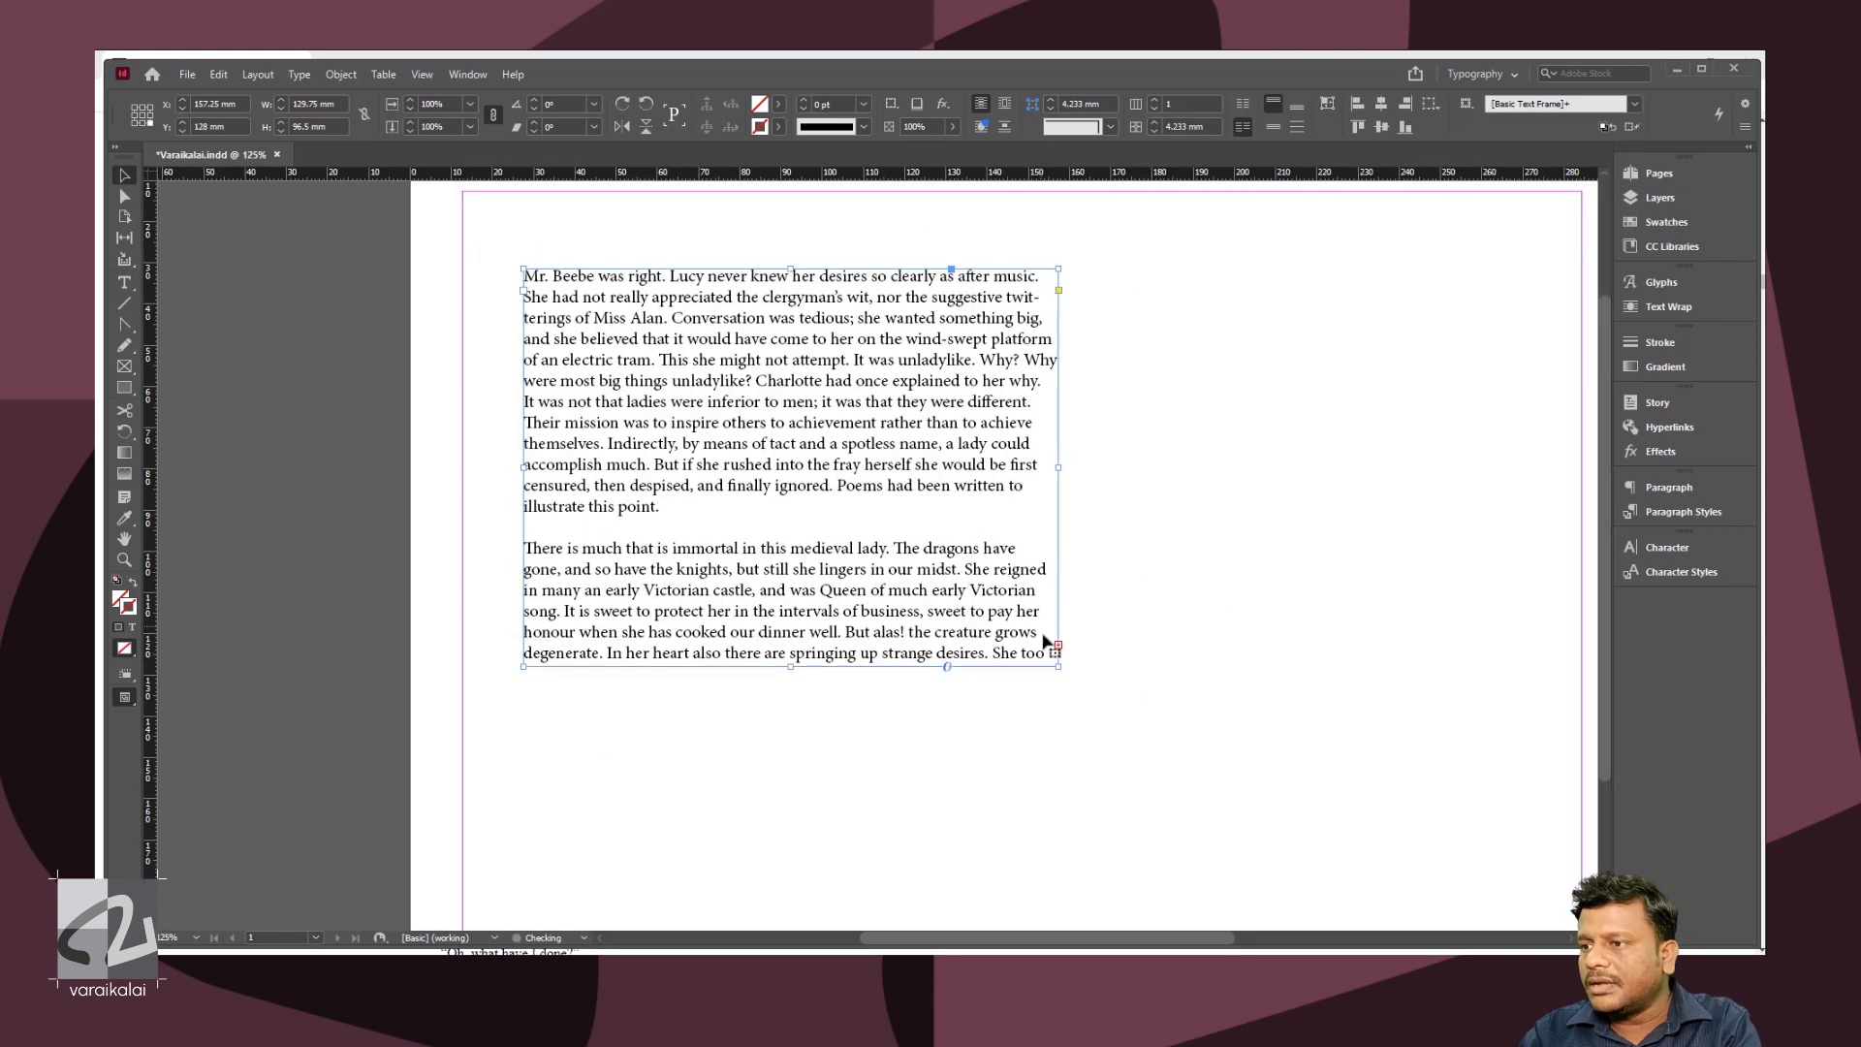
- Enlarge the text frame to about 205 by 158 mm so all four pasted paragraphs fit
drag(1059, 668, 1199, 815)
scroll(1196, 814, down, 3)
drag(1196, 631, 1372, 727)
key(ctrl+minus)
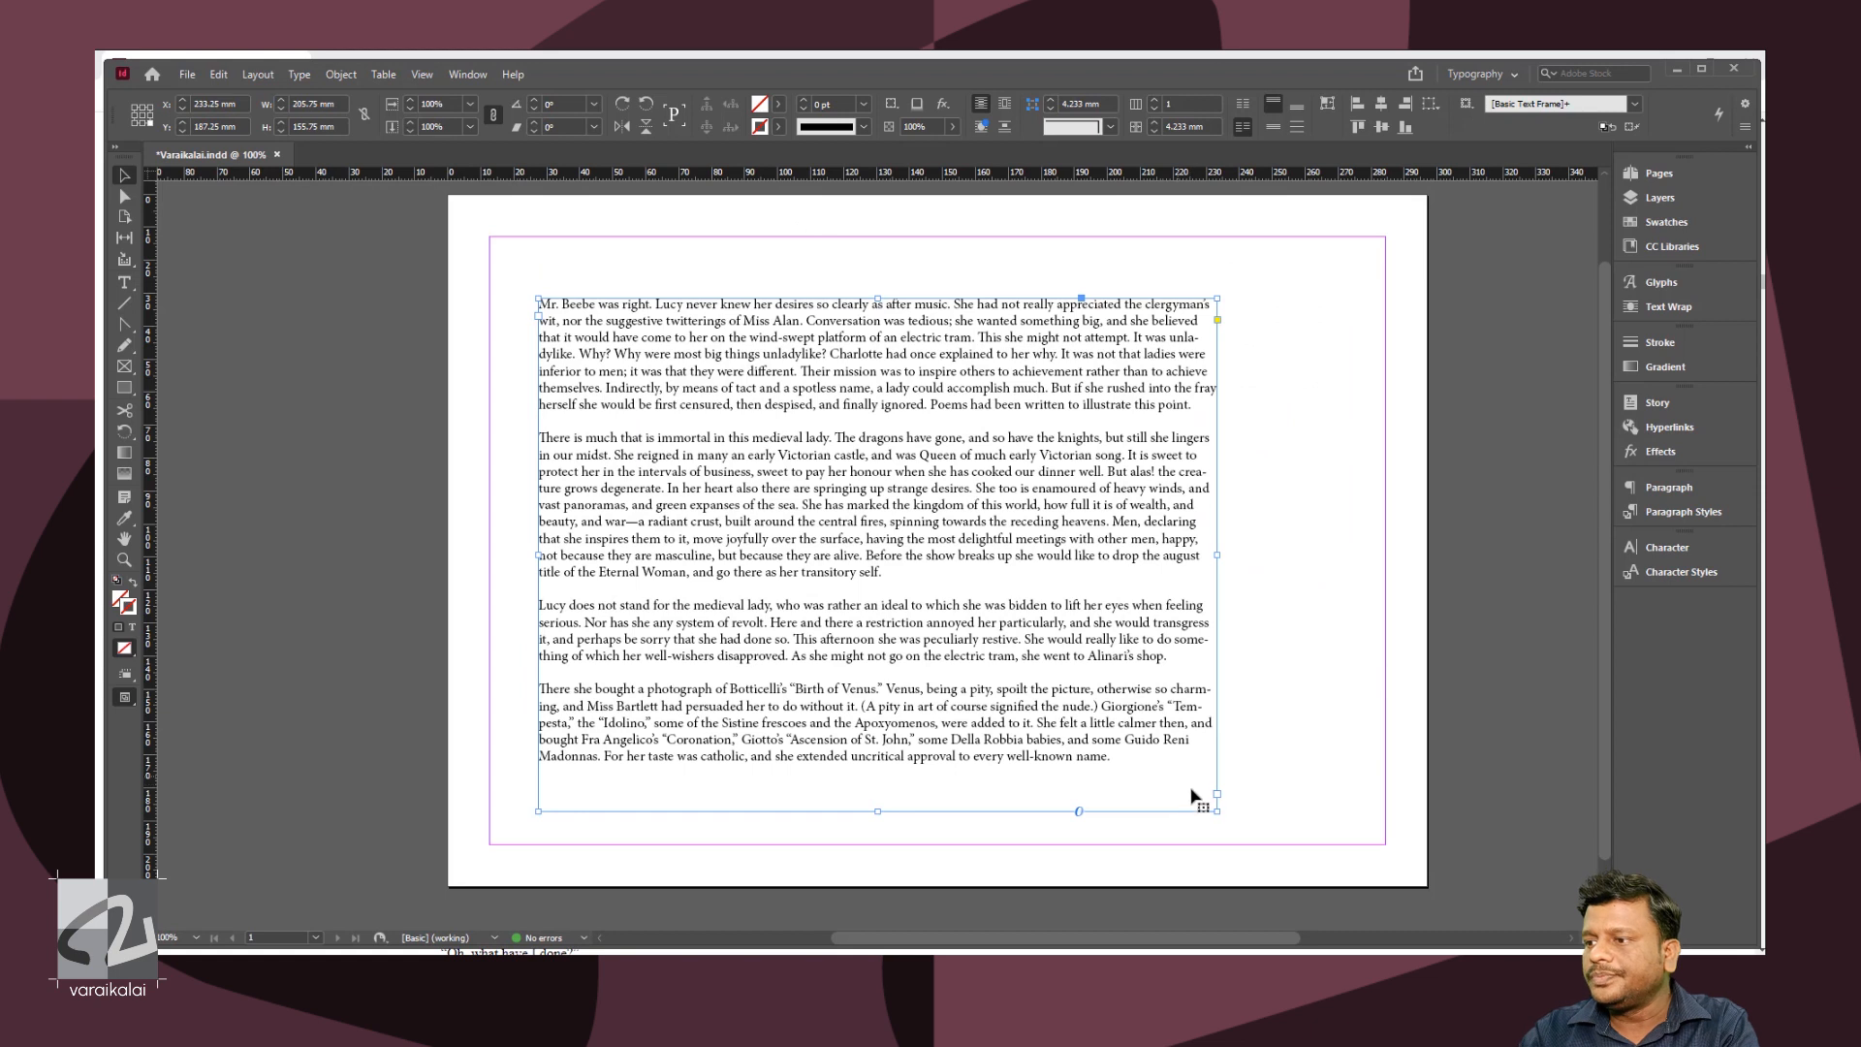
mouse_move(1216, 810)
mouse_down()
mouse_move(1175, 775)
mouse_move(1214, 821)
mouse_up()
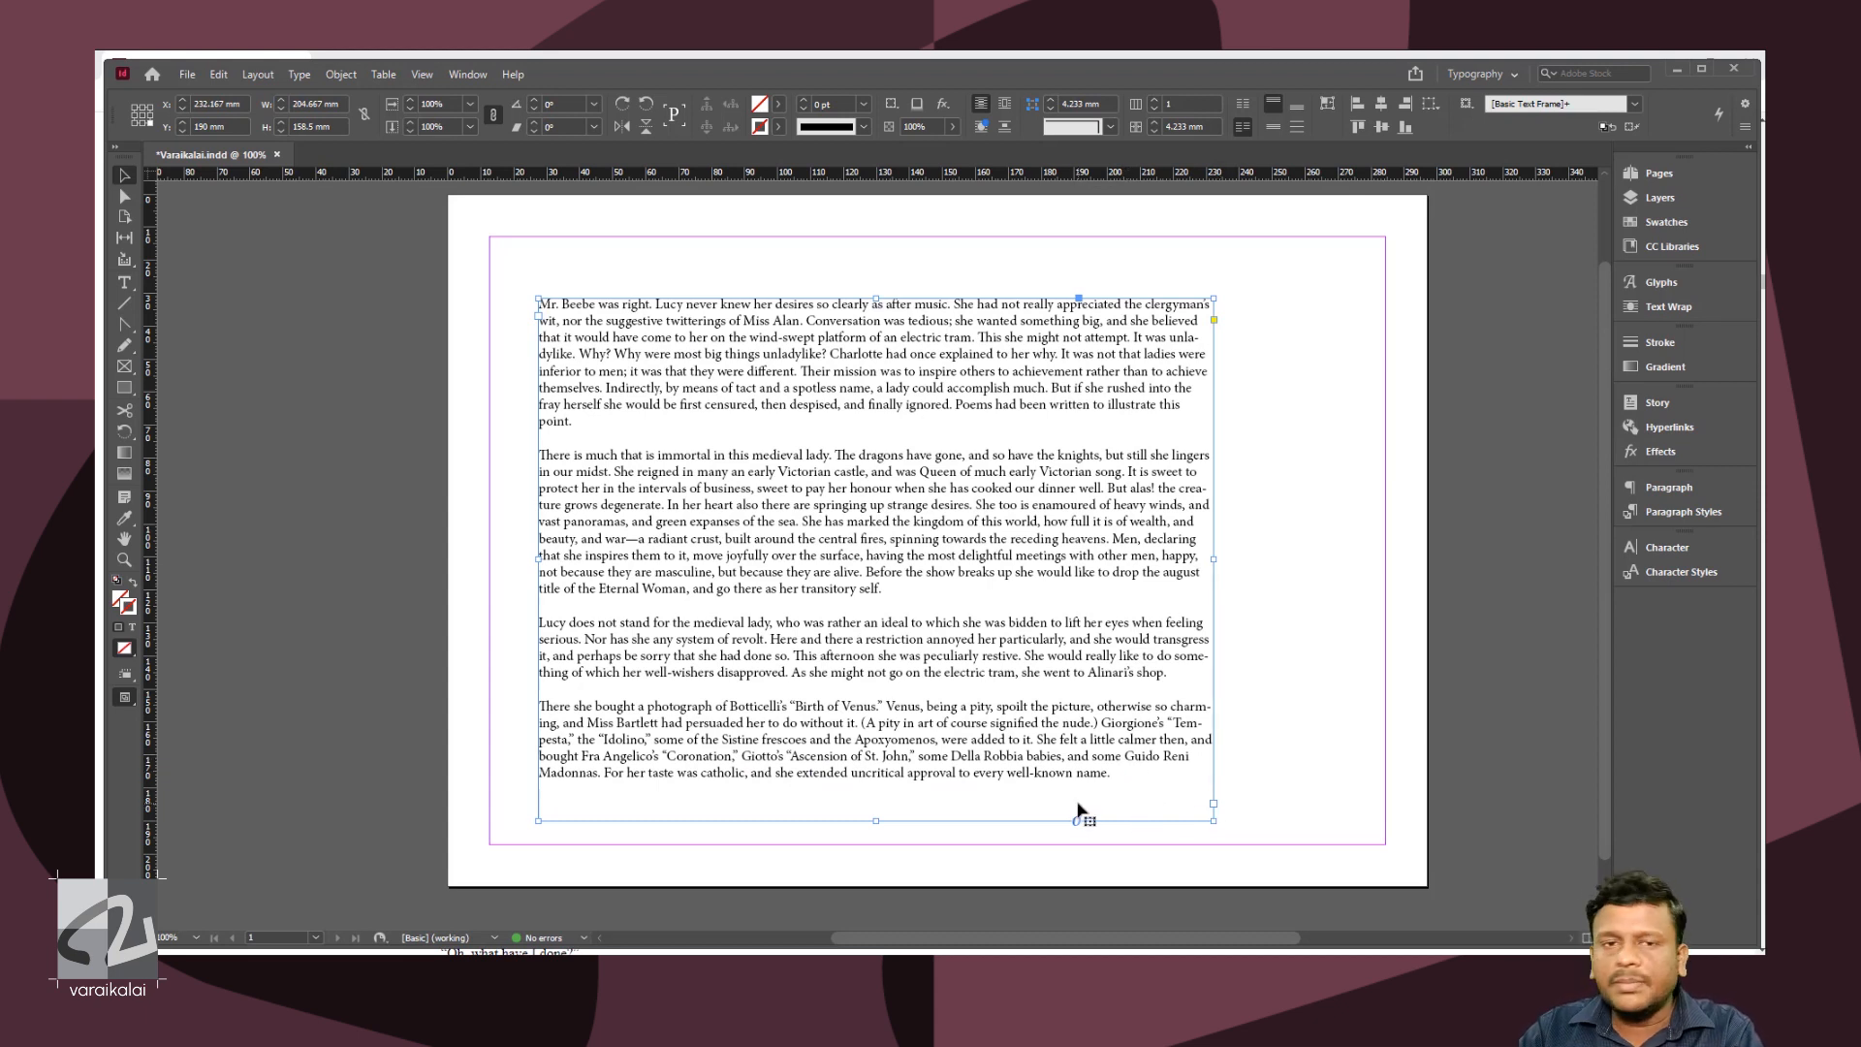
- Reduce the text frame to about 140 by 120 mm, keeping its upper-left corner in place
drag(1213, 821, 1000, 691)
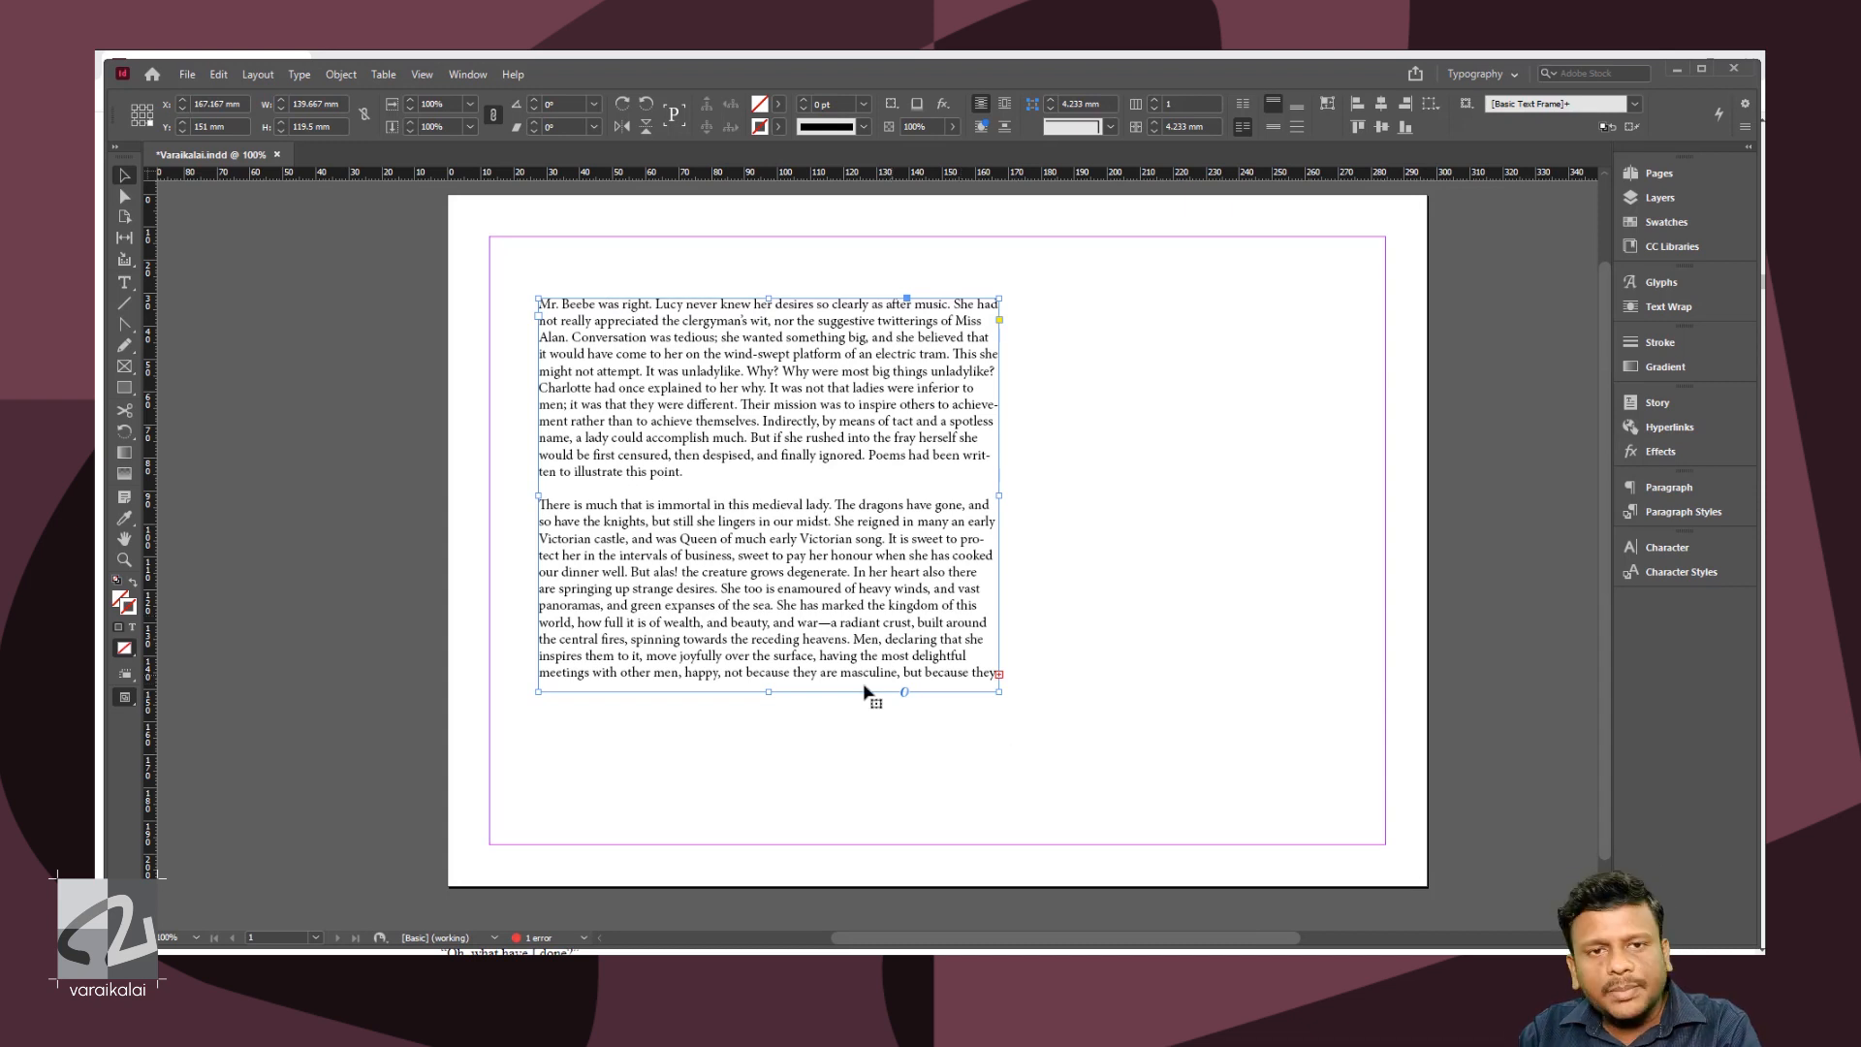
mouse_move(768, 691)
mouse_down()
mouse_move(768, 797)
mouse_move(772, 691)
mouse_up()
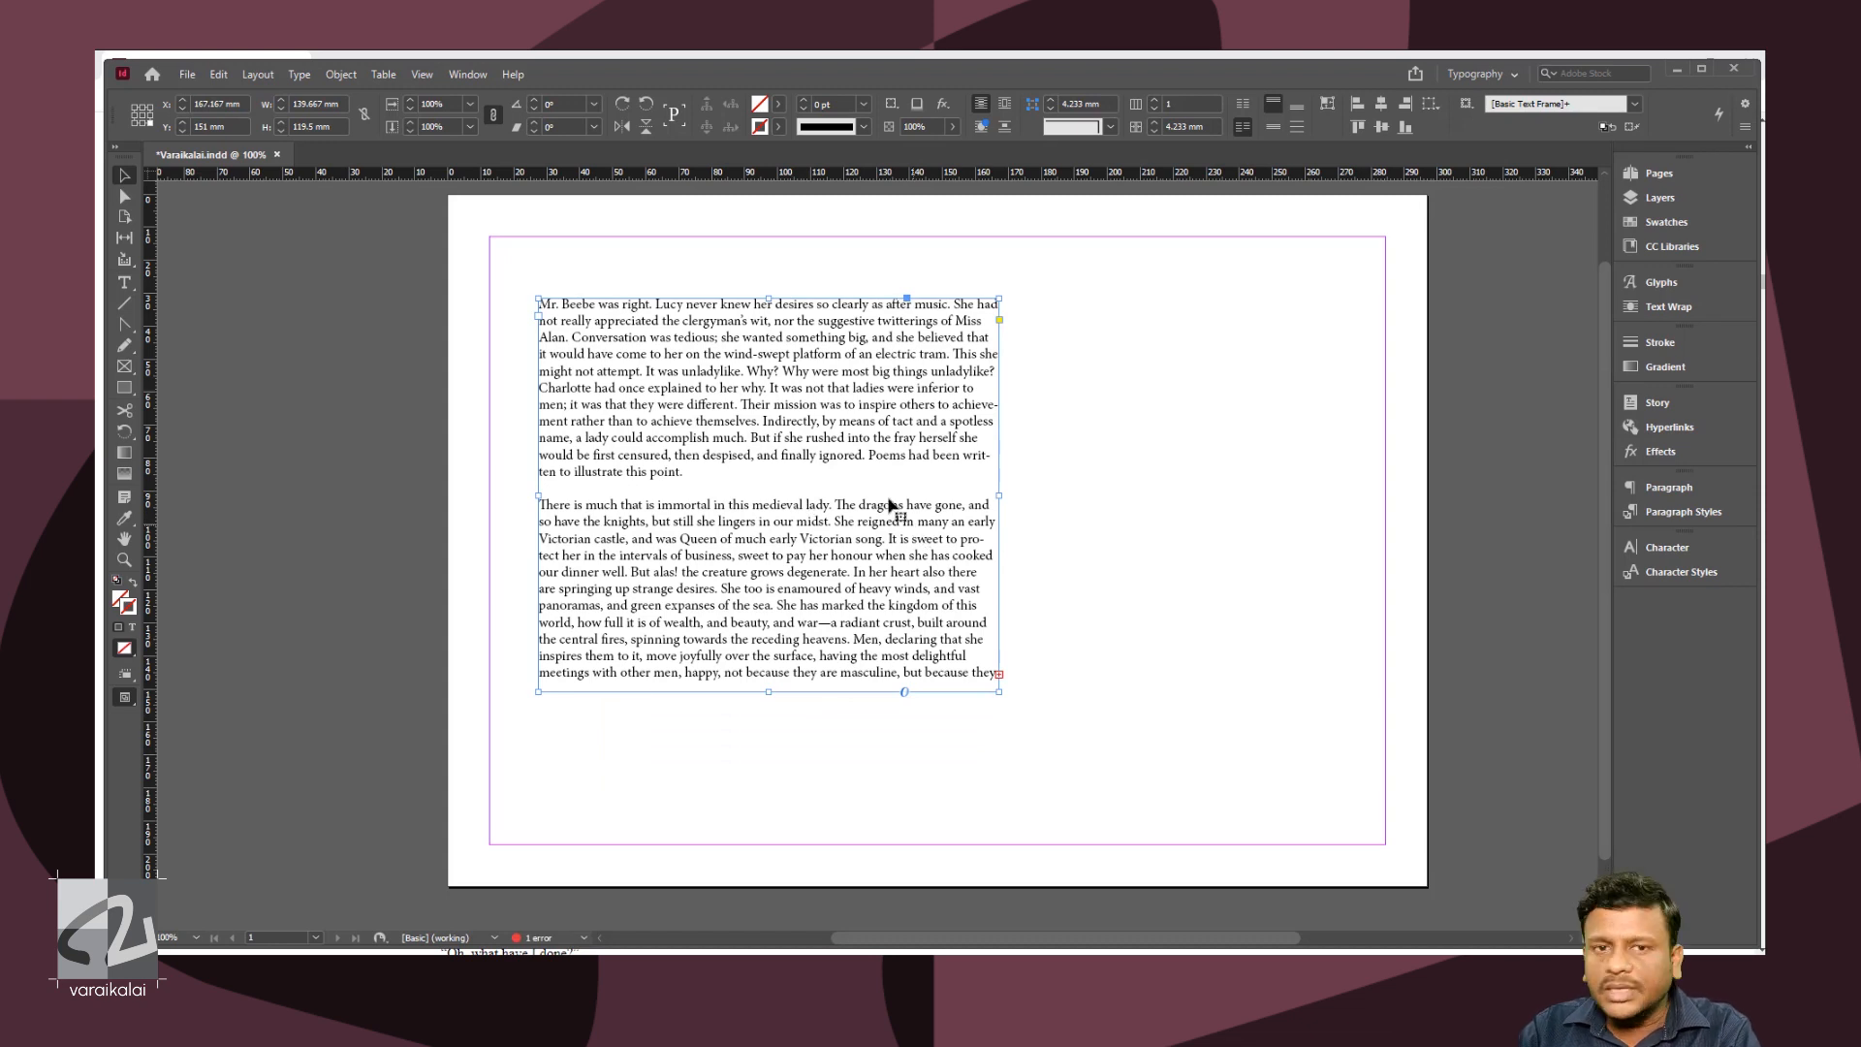
- Reduce the font size of the frame's visible text to 10 pt and restore it to 12 pt
double_click(827, 389)
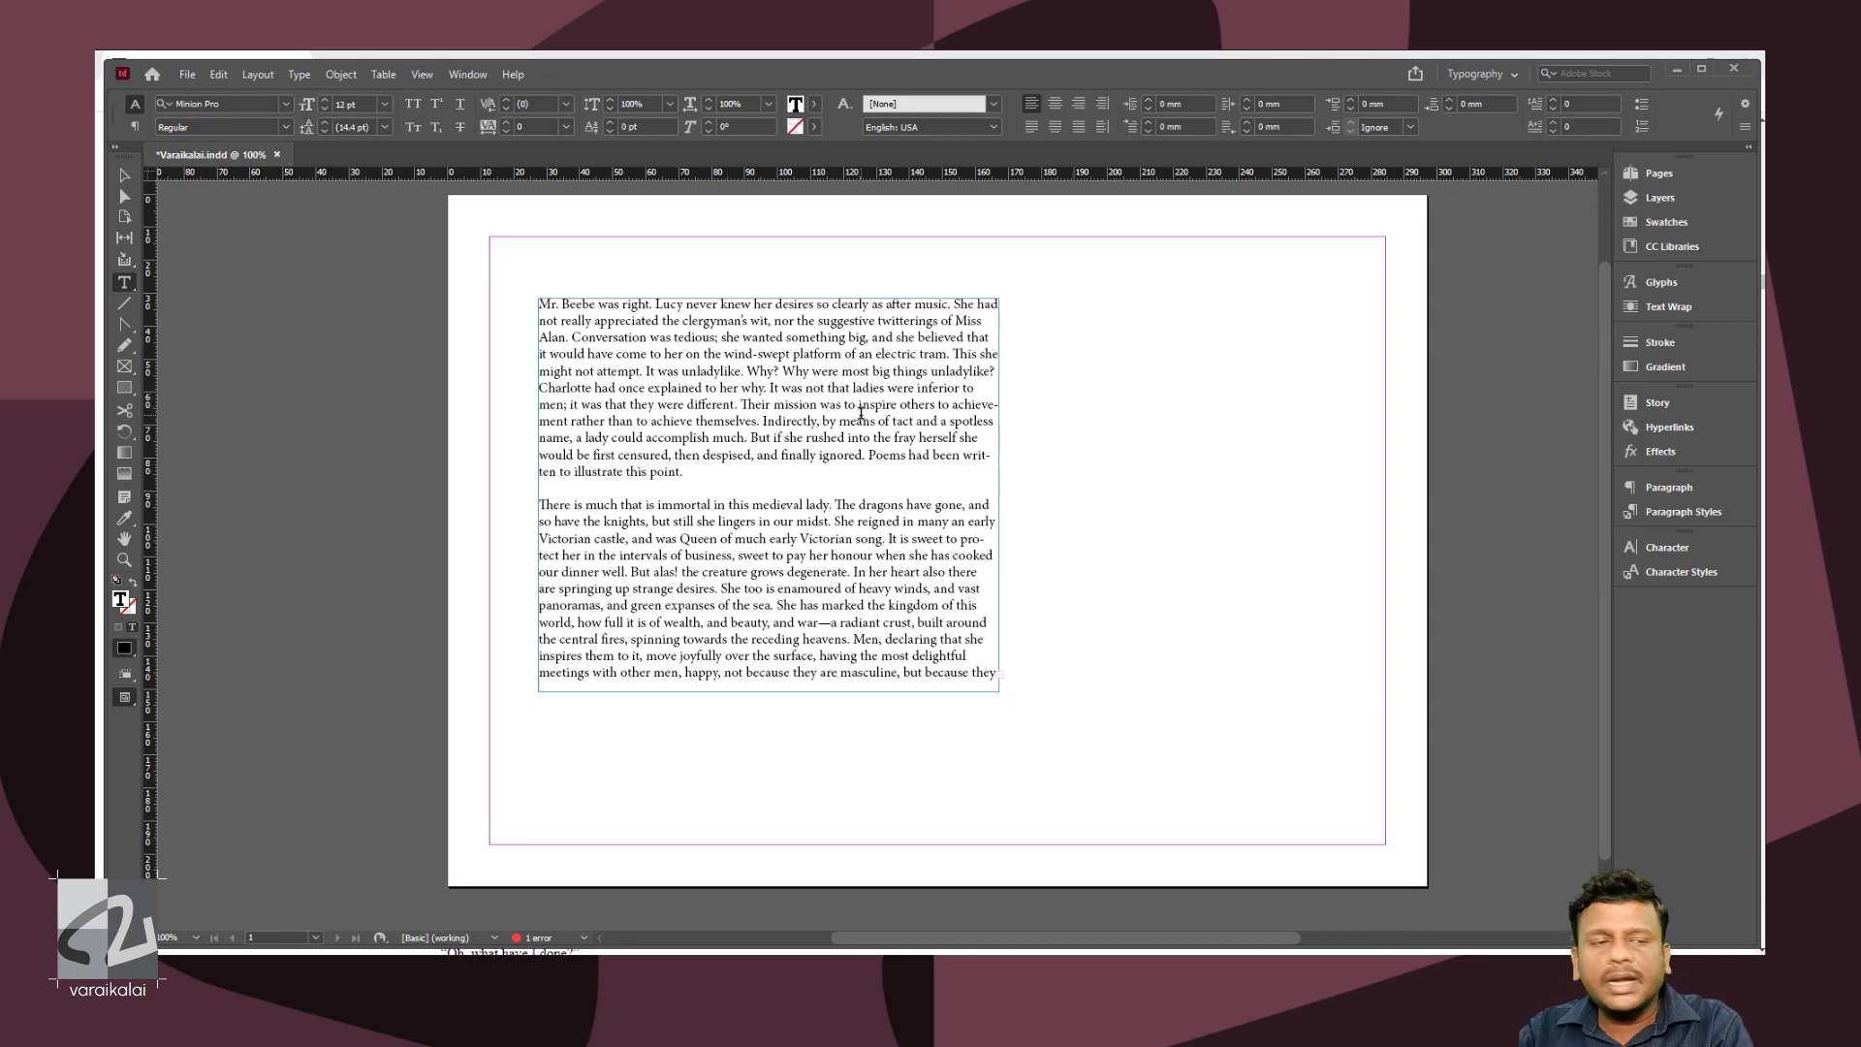
key(ctrl+a)
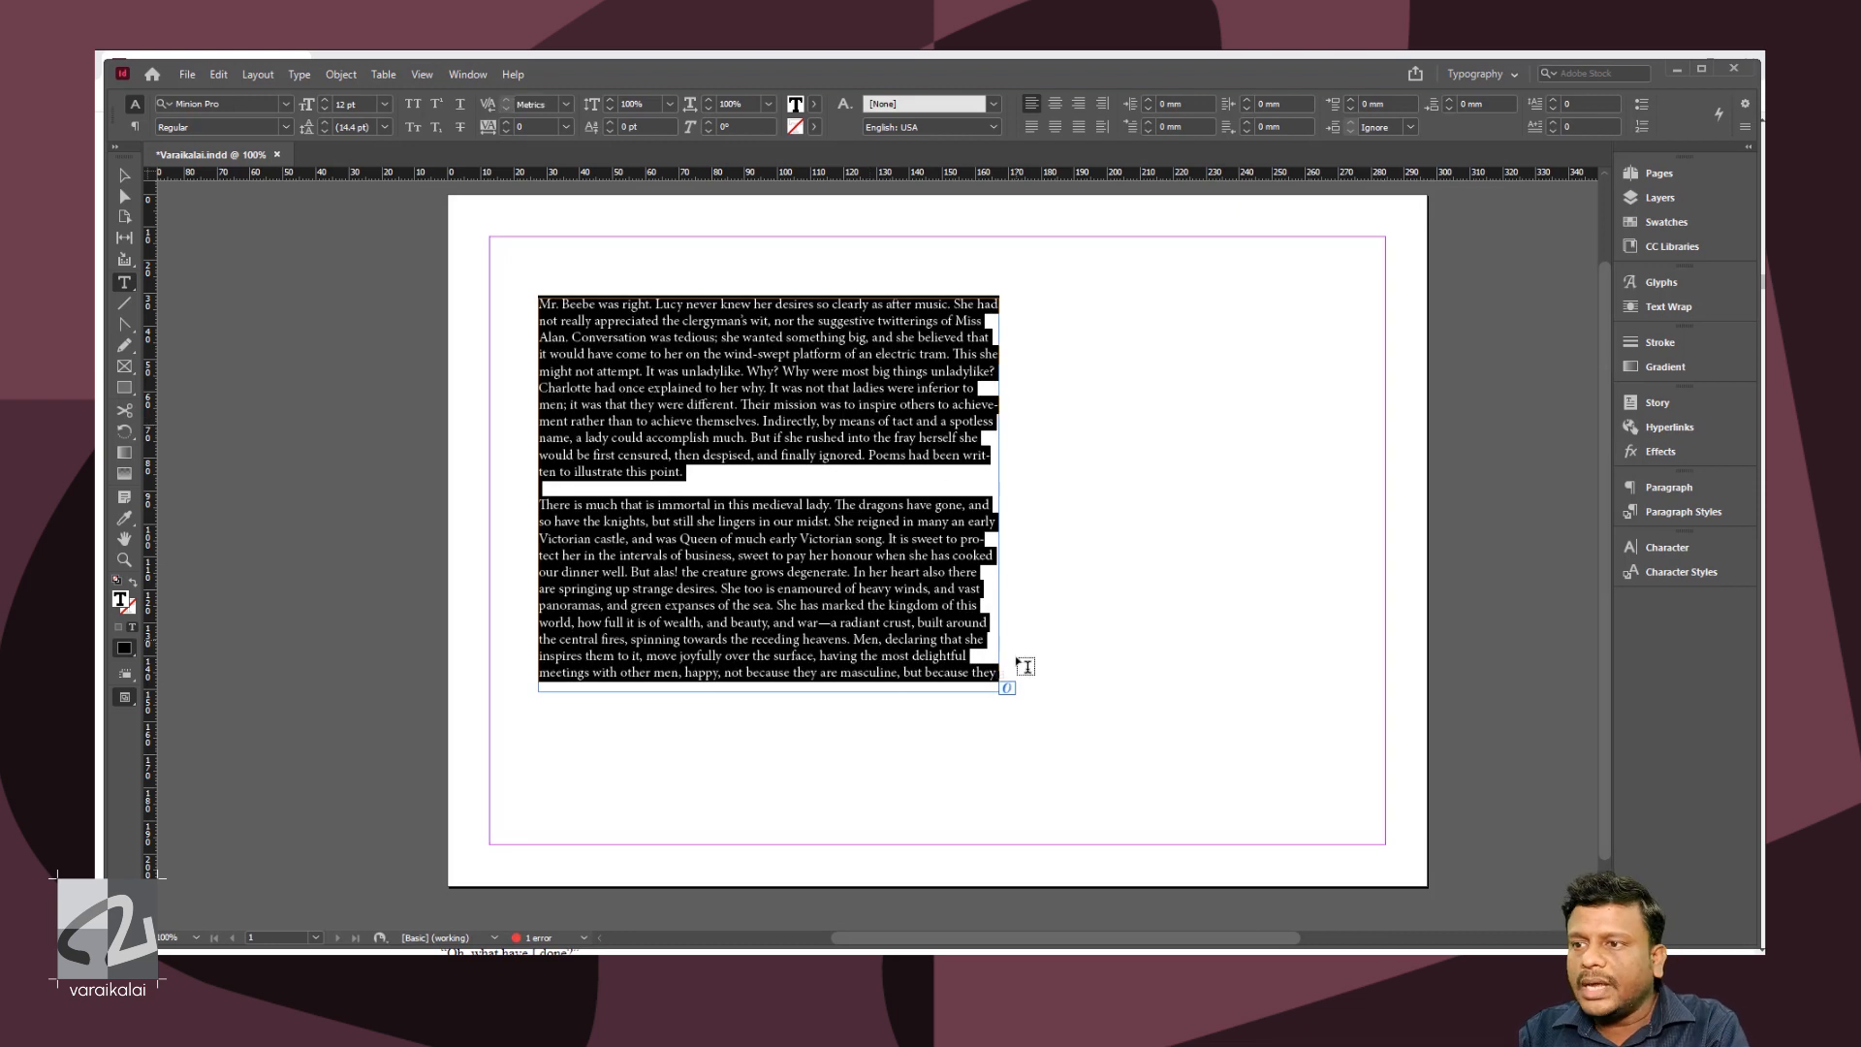
click(862, 575)
drag(989, 677, 530, 294)
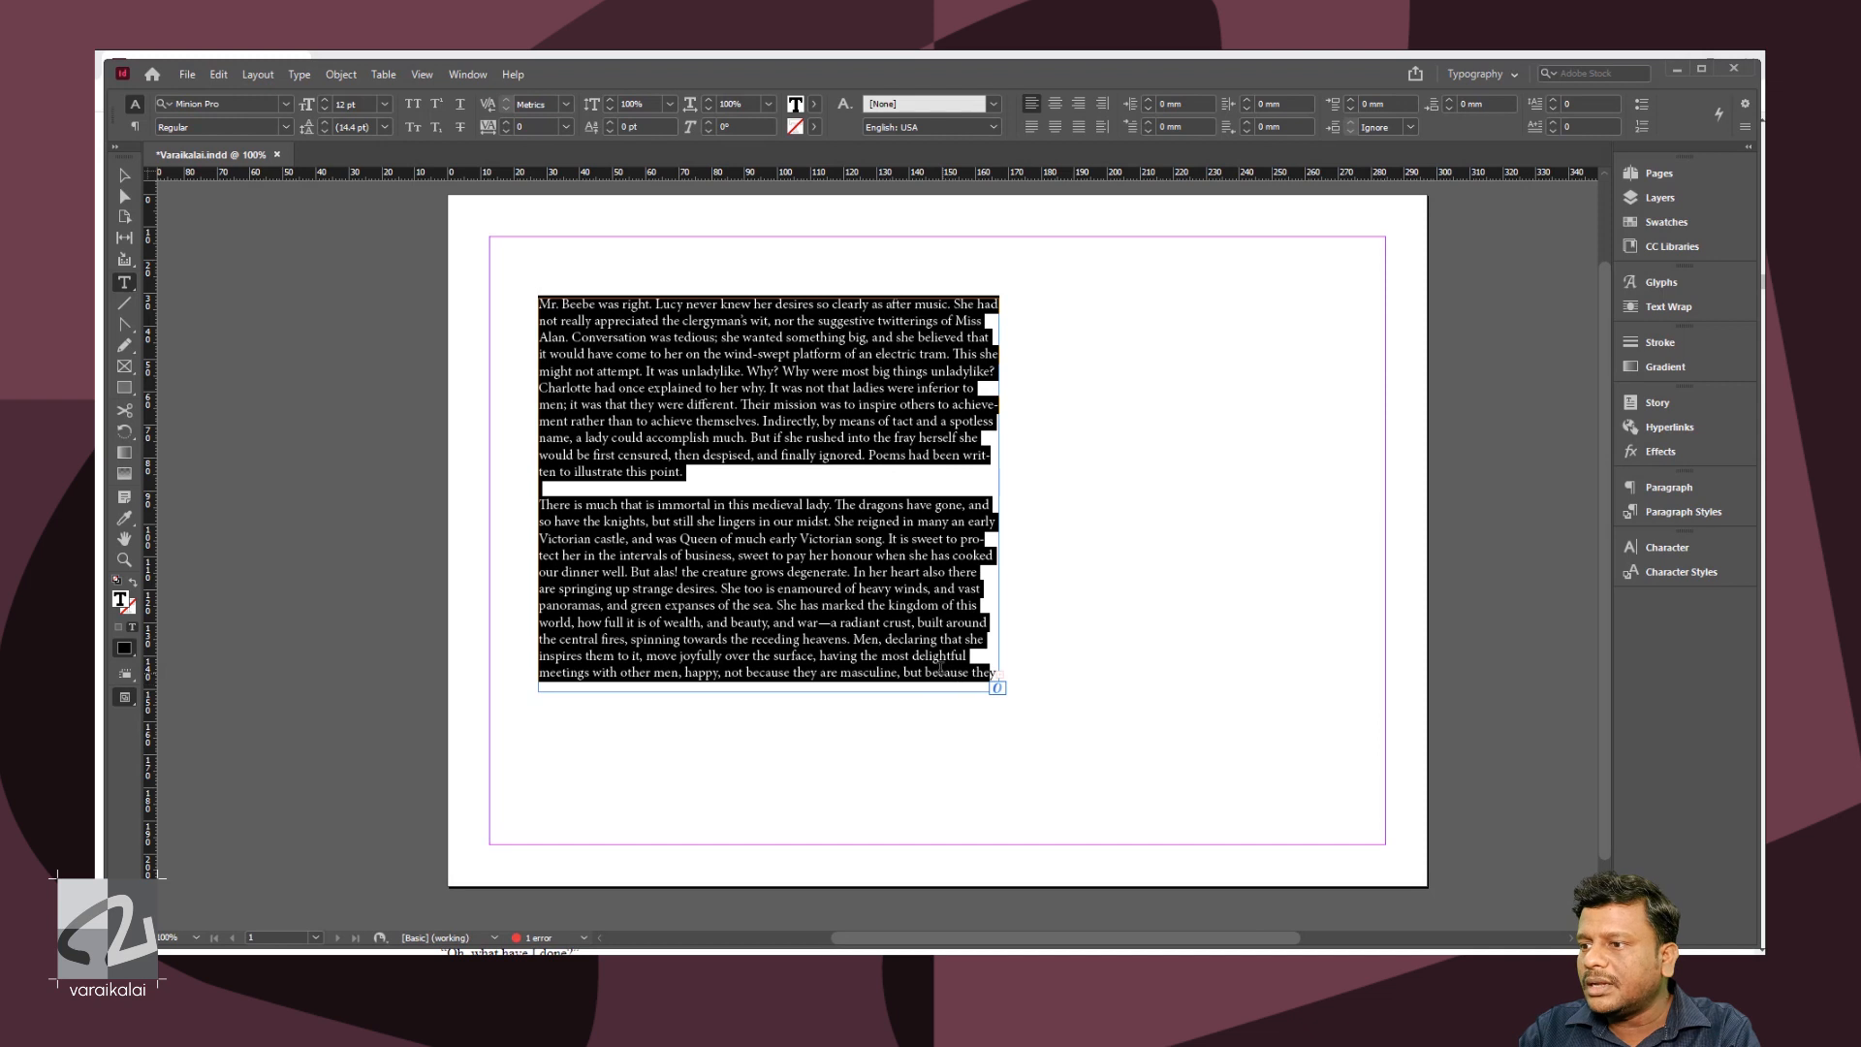
click(324, 108)
click(324, 107)
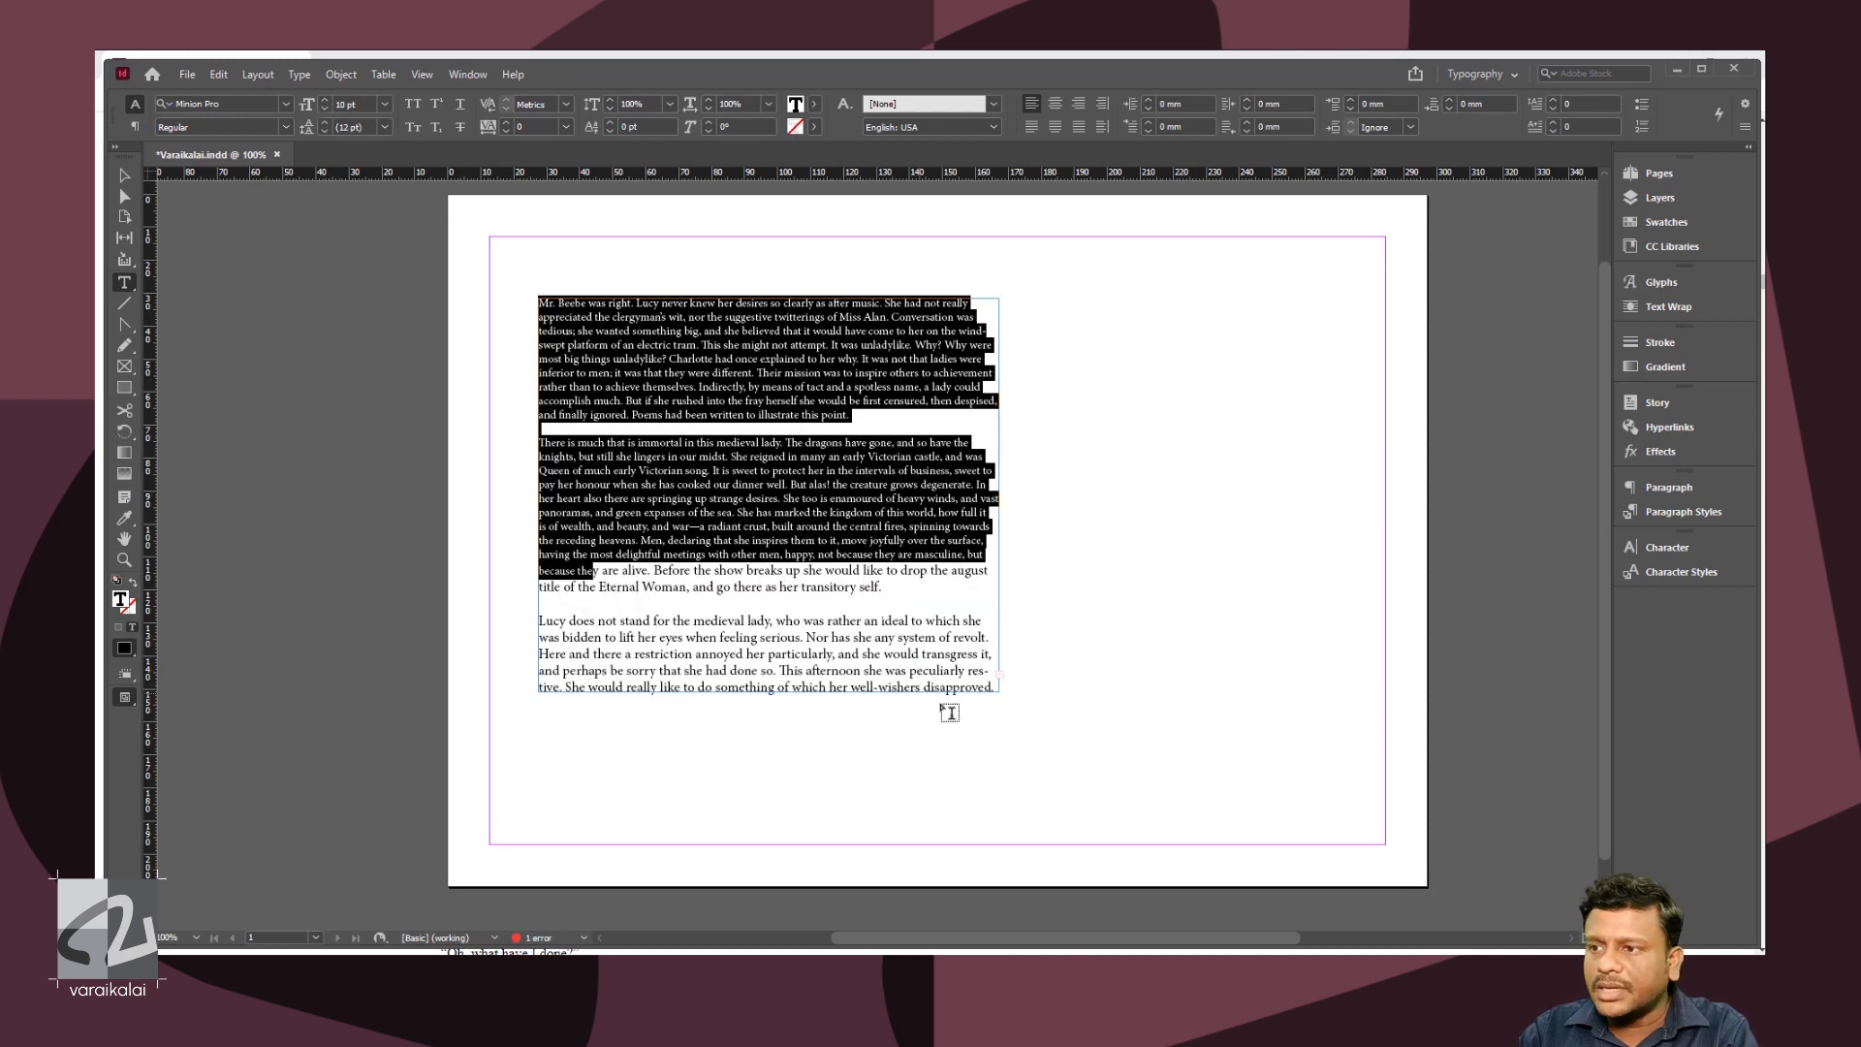
key(ctrl+shift+period)
click(779, 378)
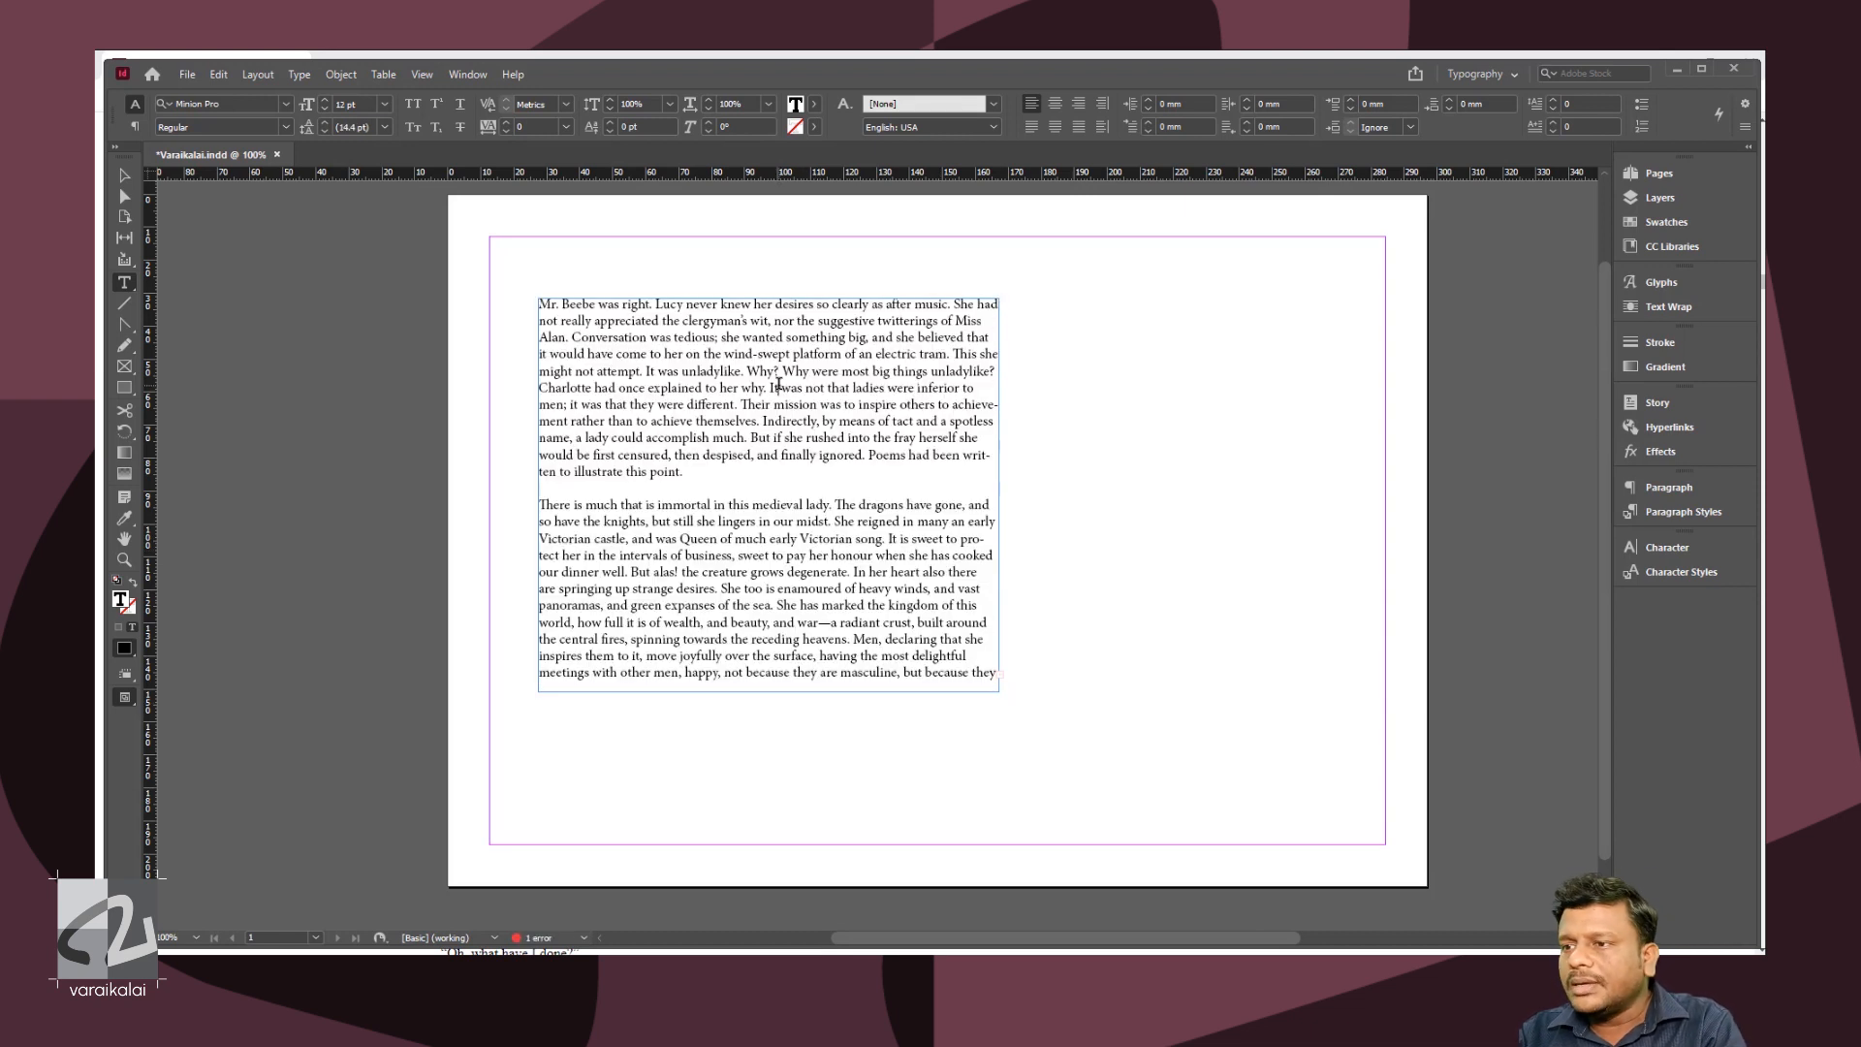
- Select all of the frame's text, set its font size to 10 pt, and finish text editing
key(ctrl+a)
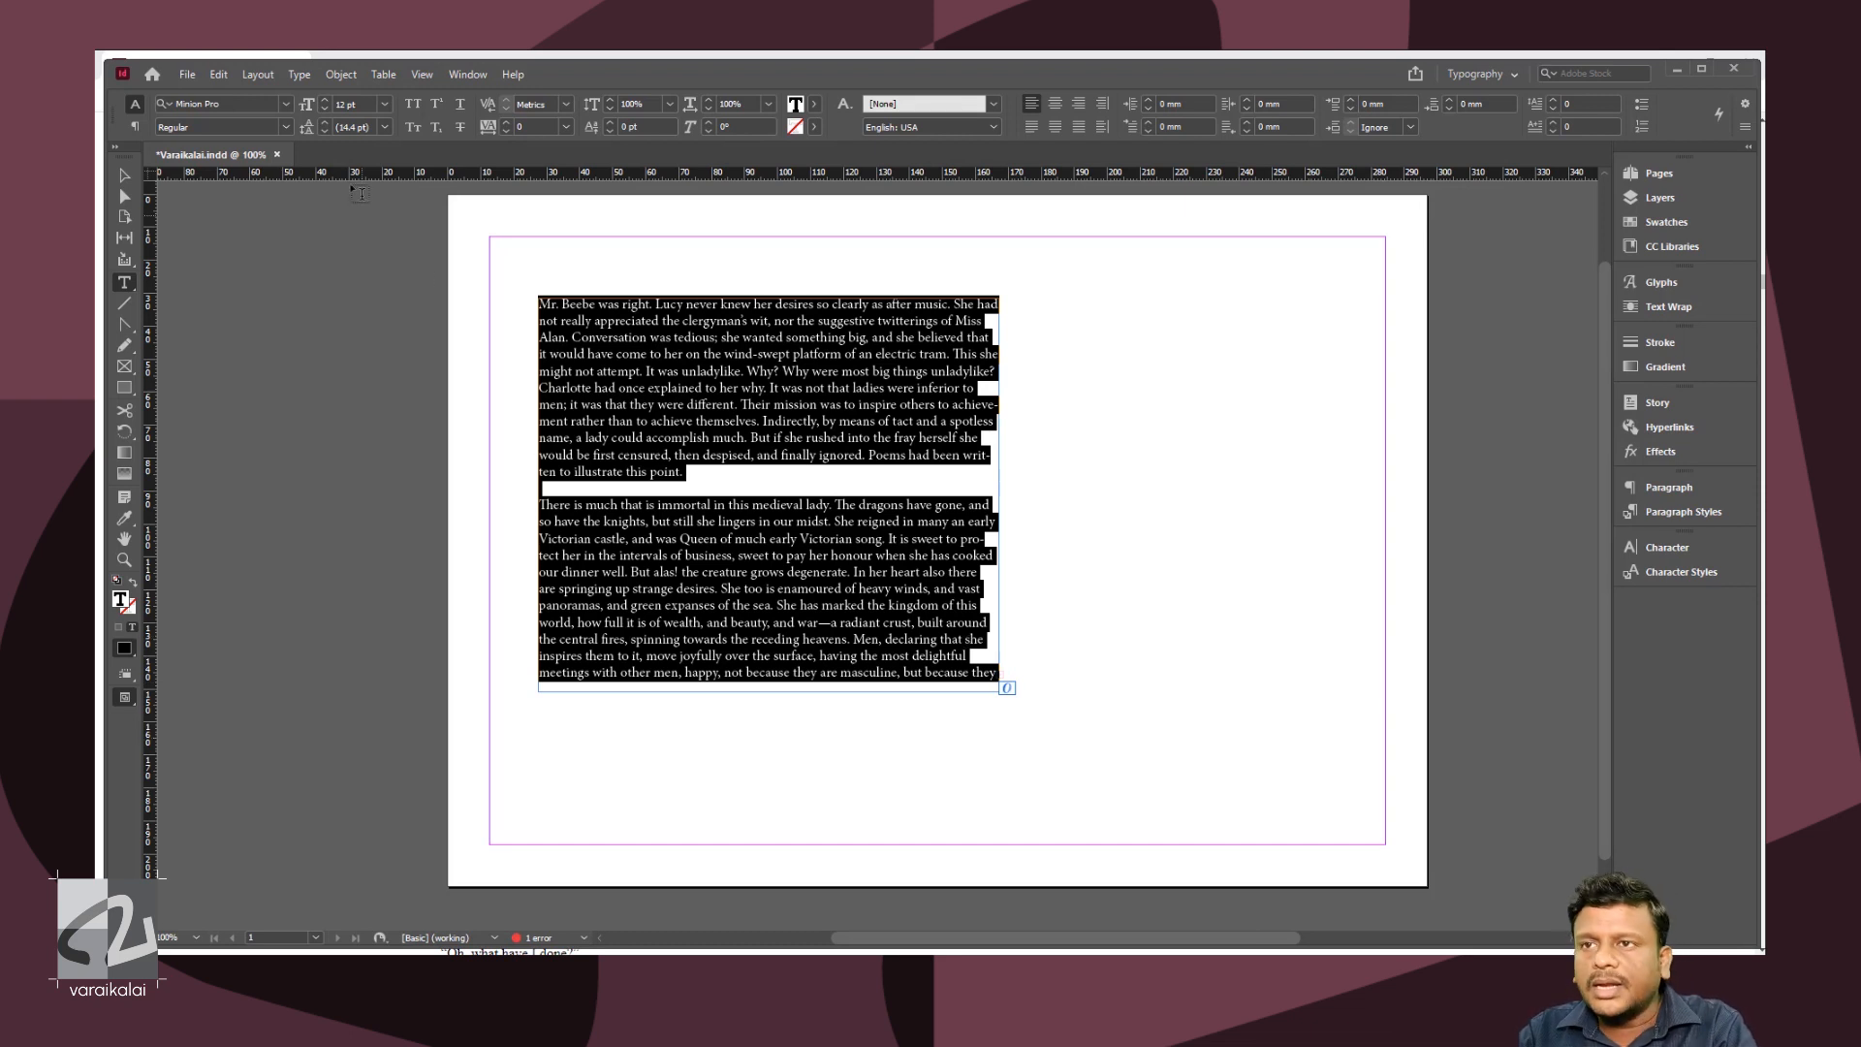
click(324, 109)
click(323, 109)
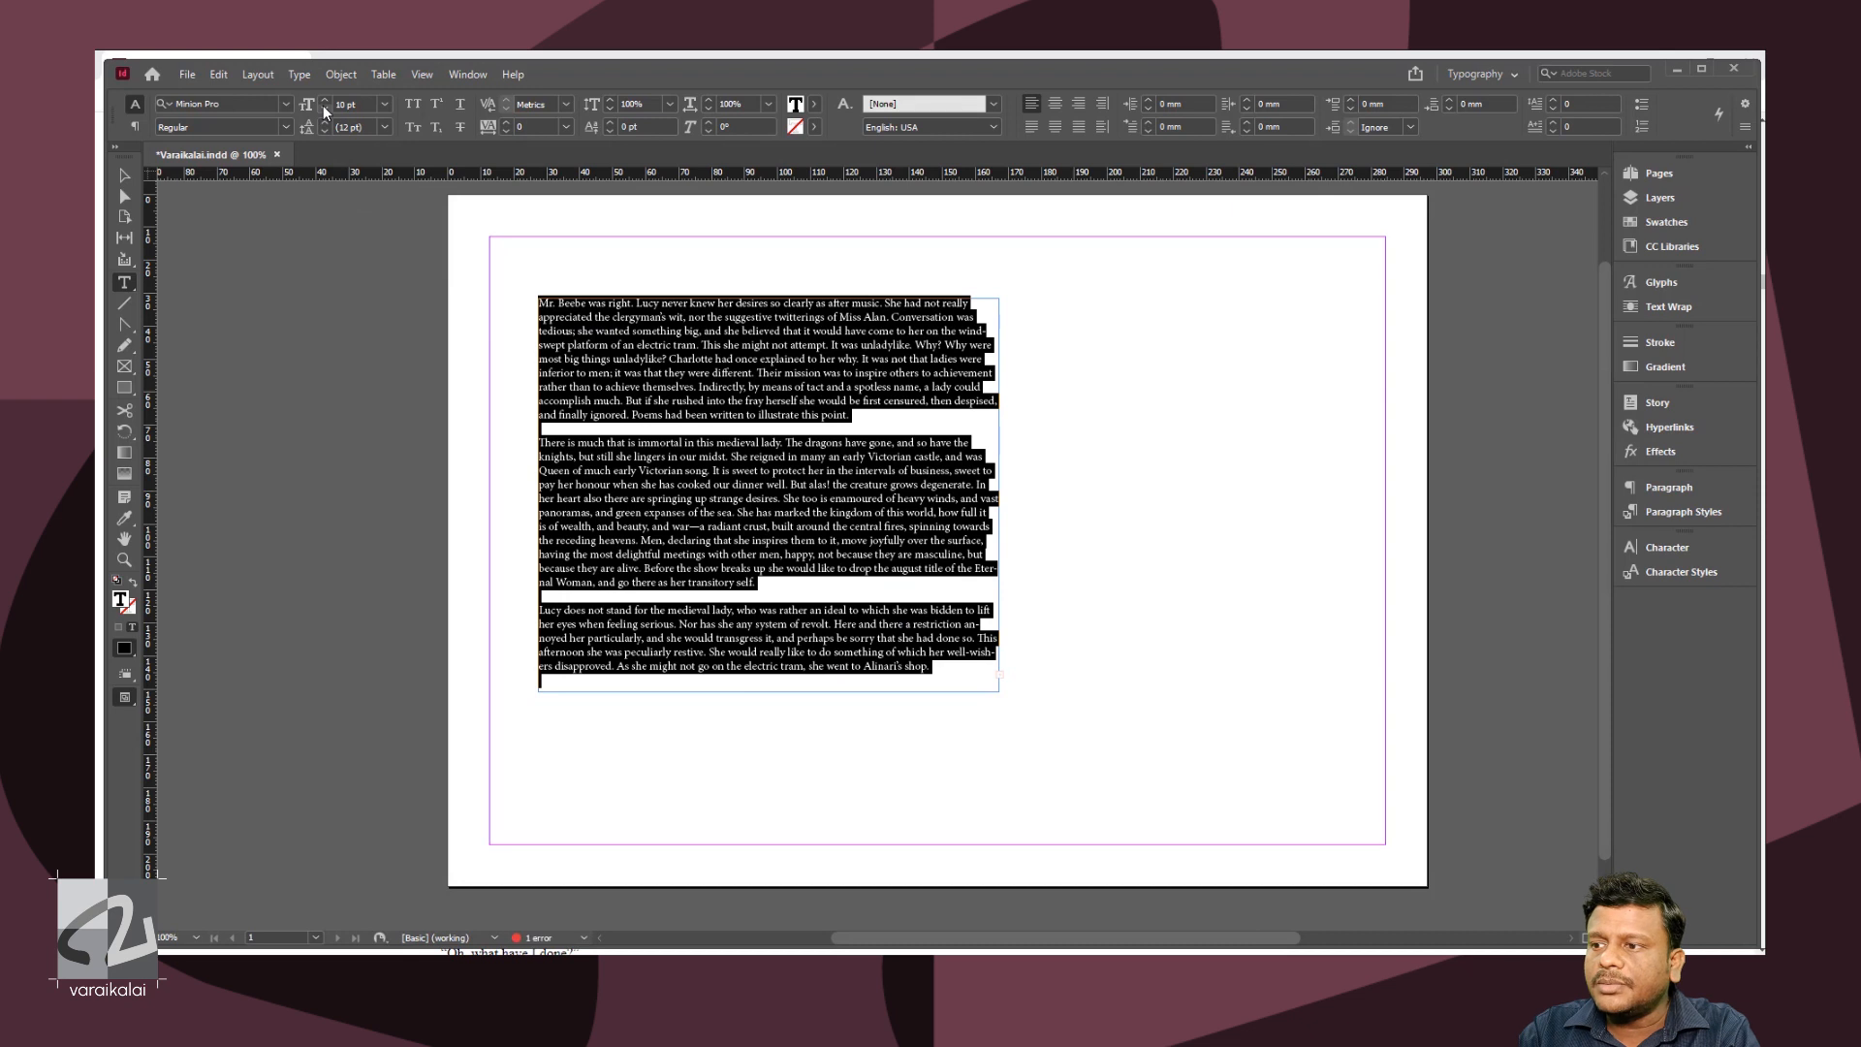
click(813, 498)
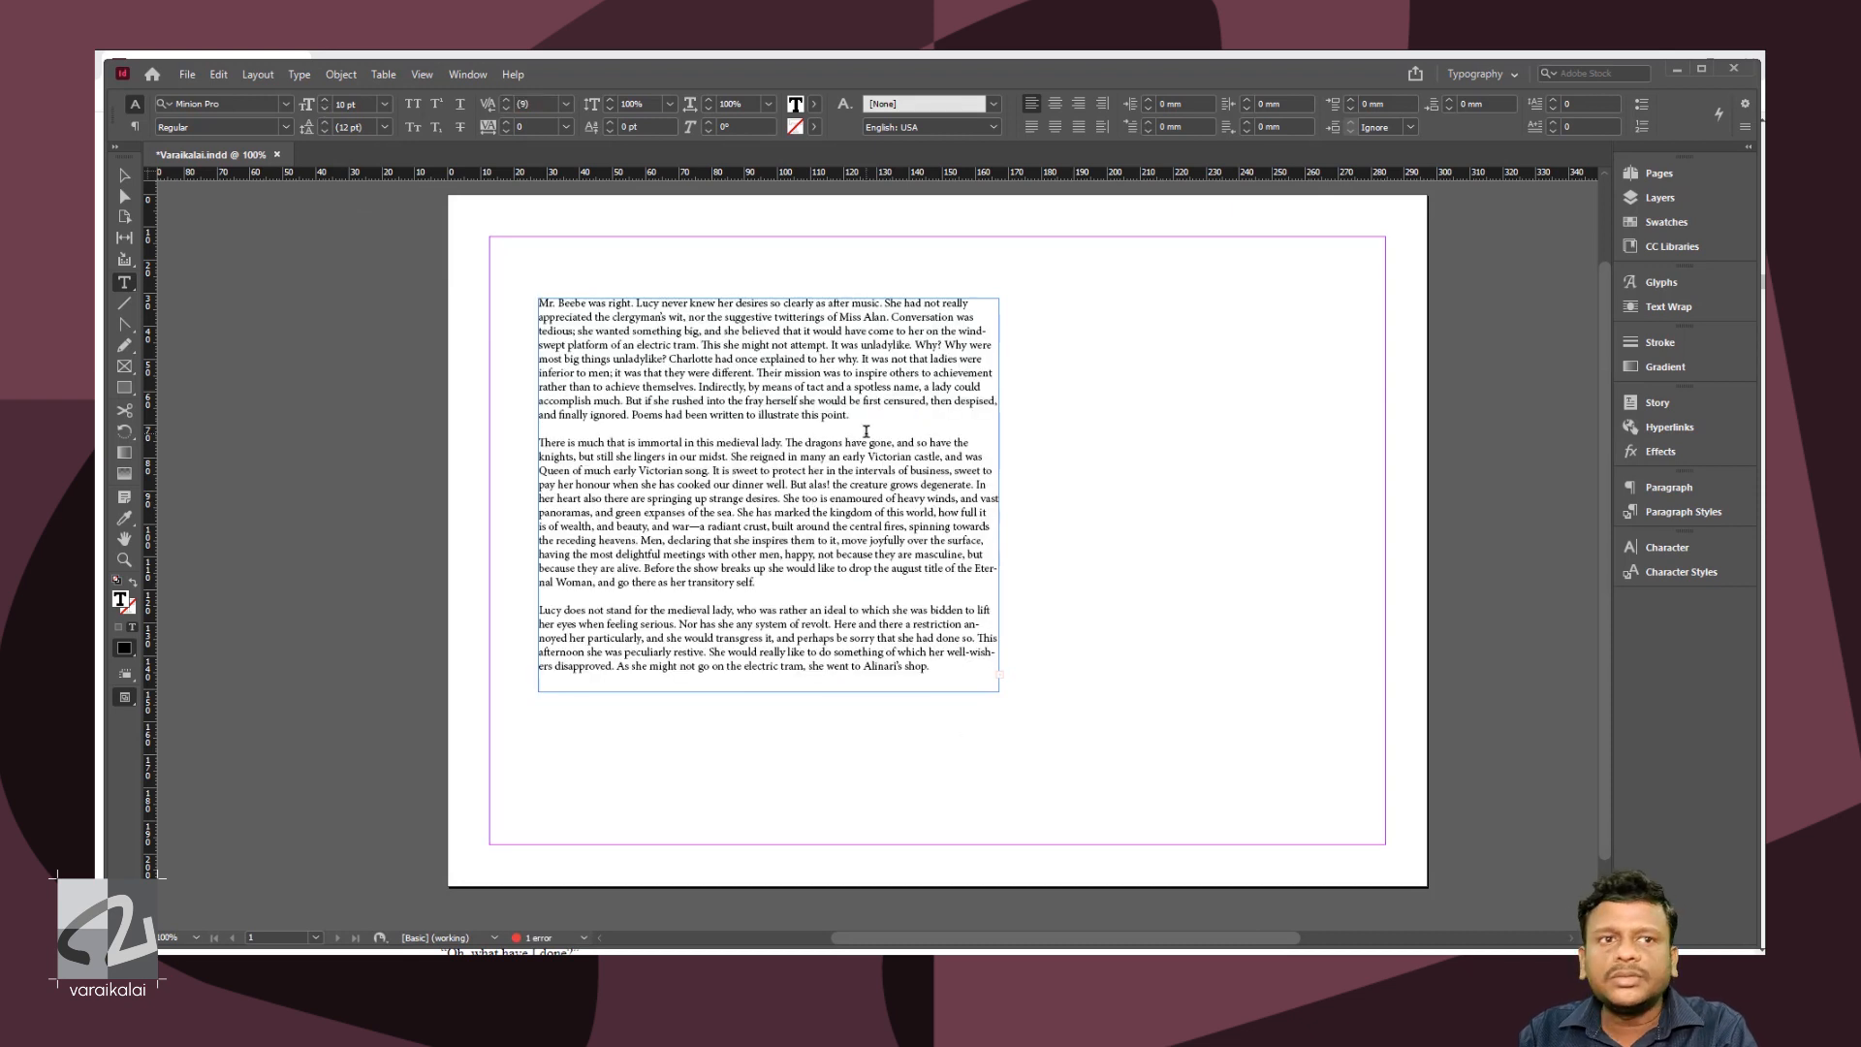
key(Escape)
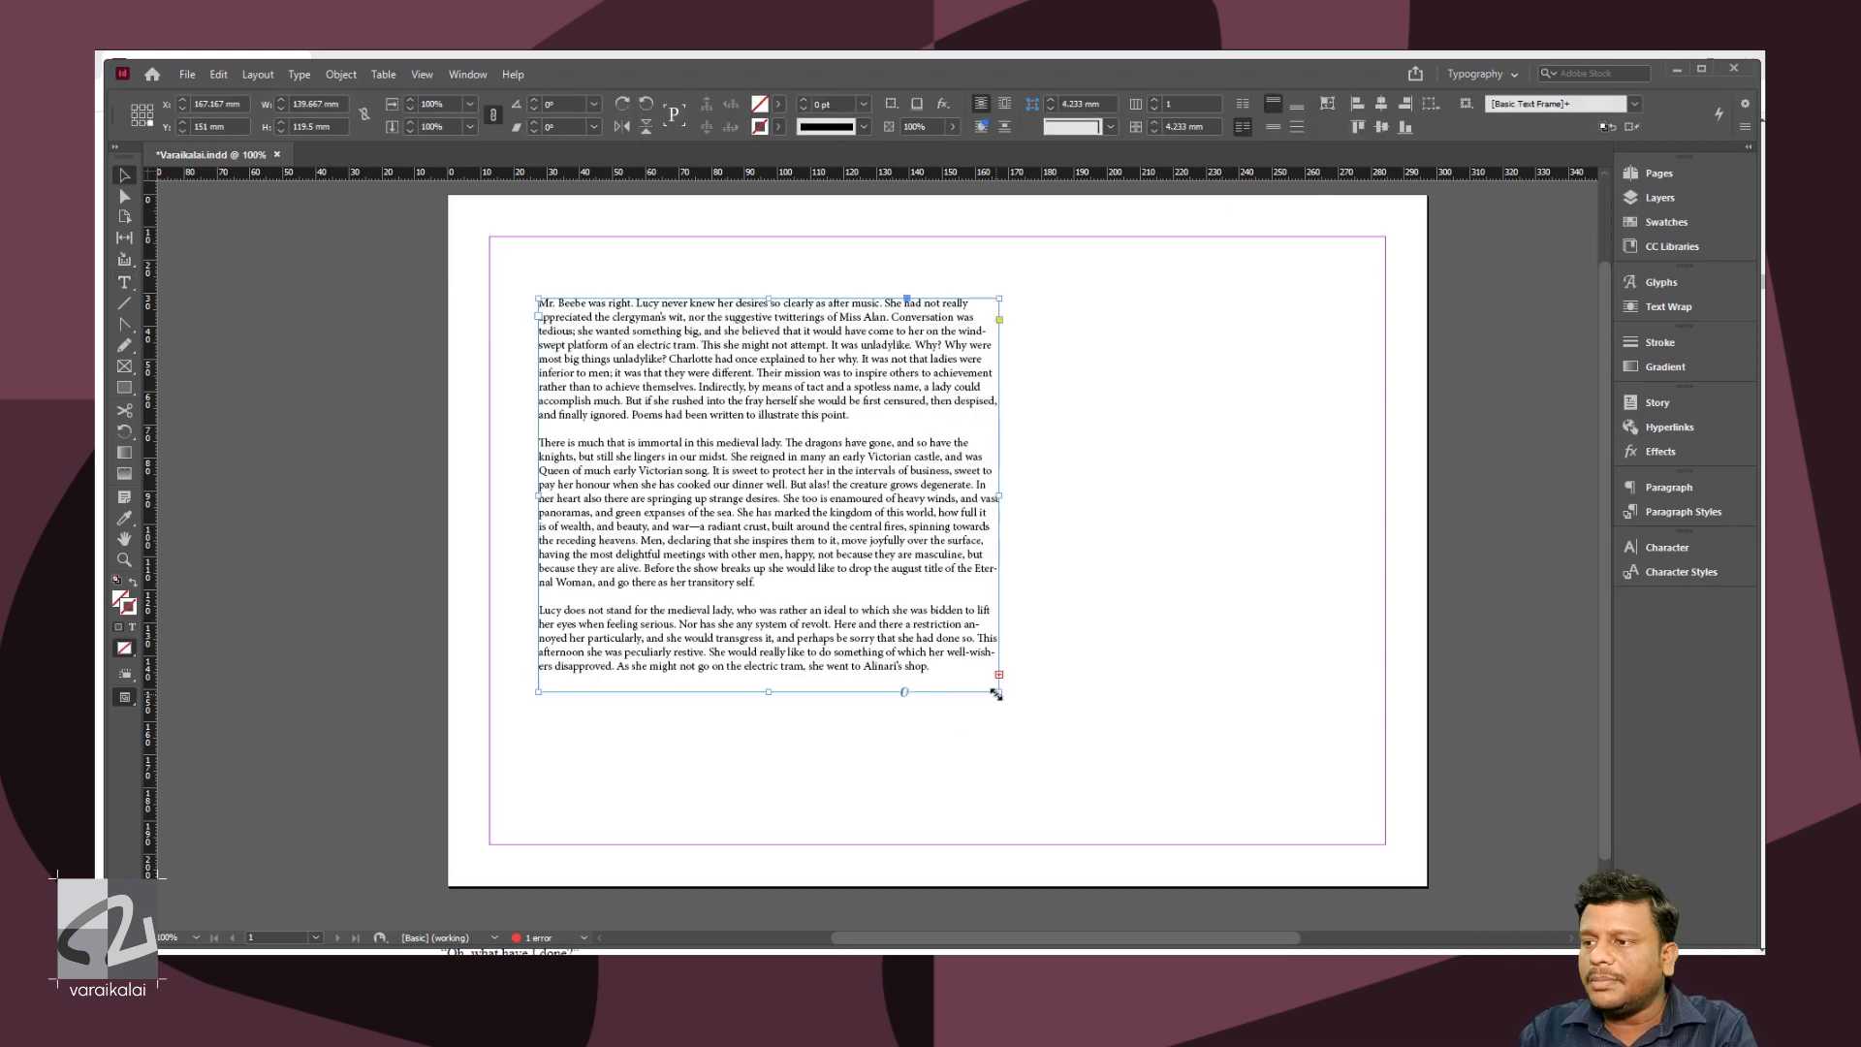
- Set the font size of the whole text in the frame to 8 pt and finish text editing
double_click(830, 540)
key(ctrl+a)
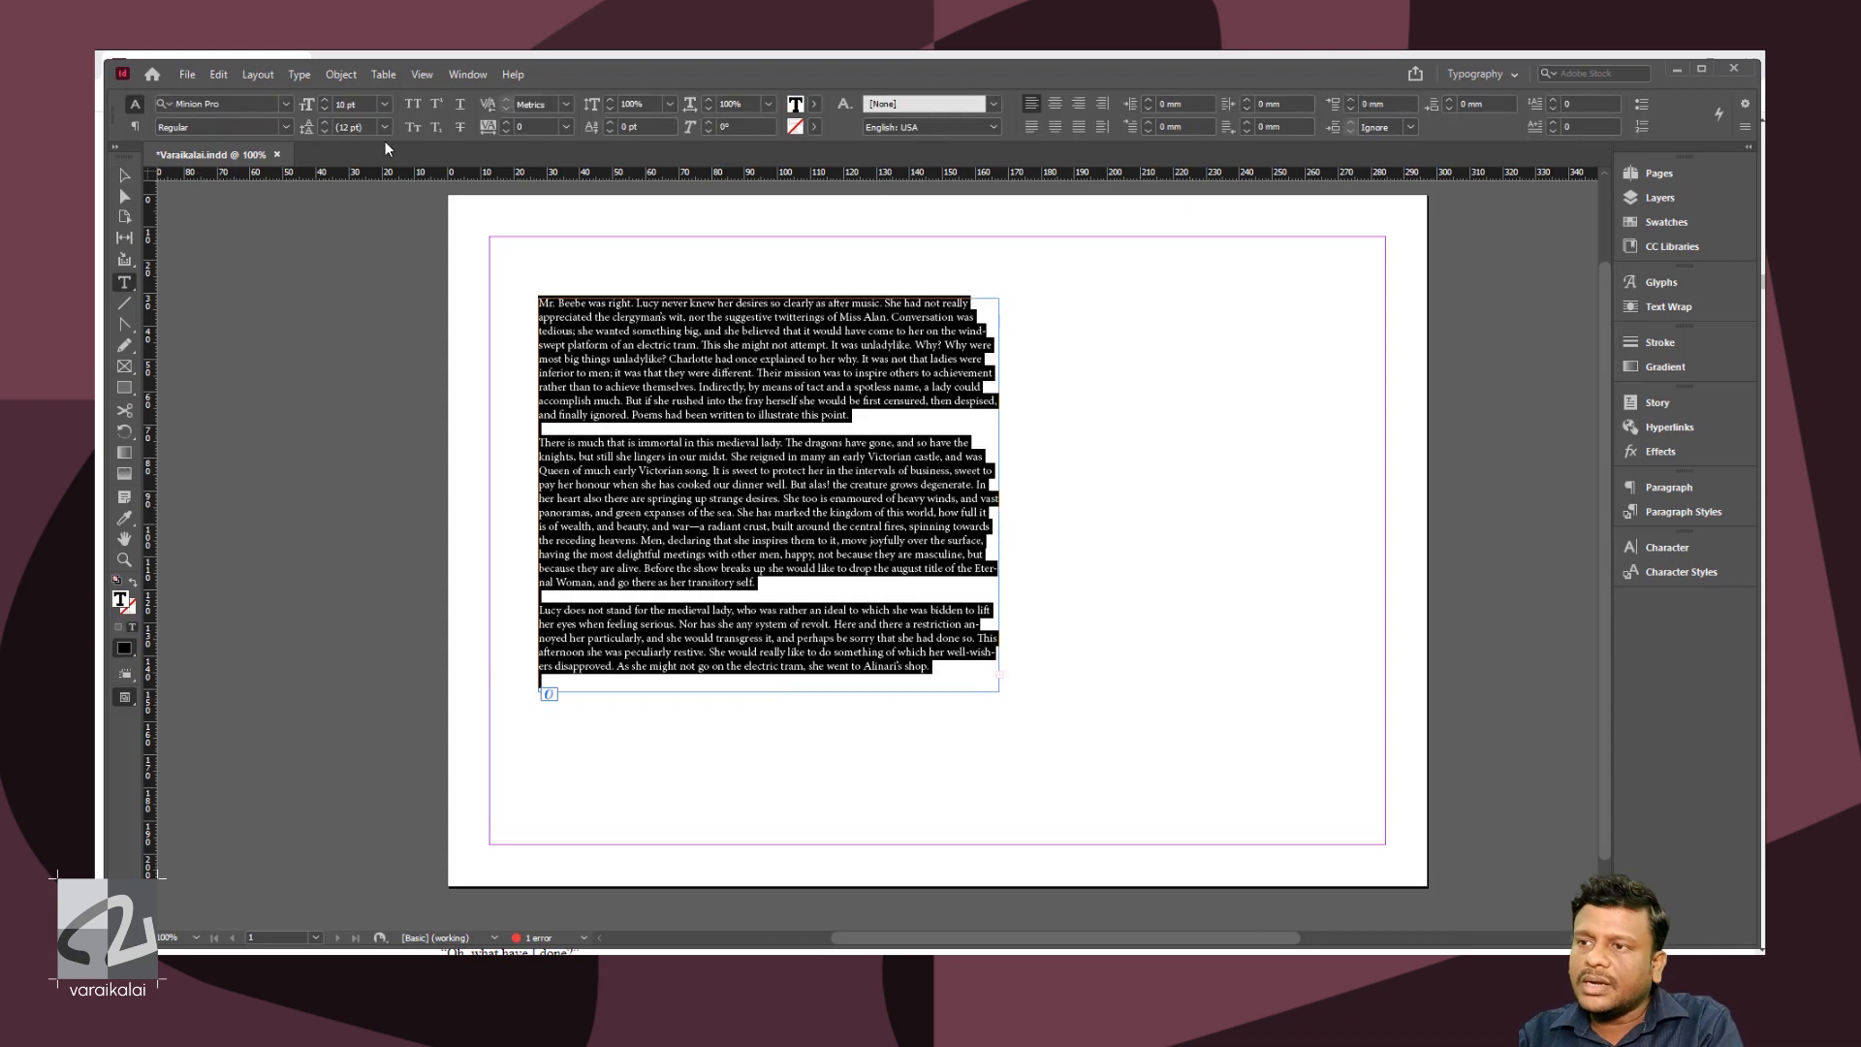
click(323, 108)
click(323, 109)
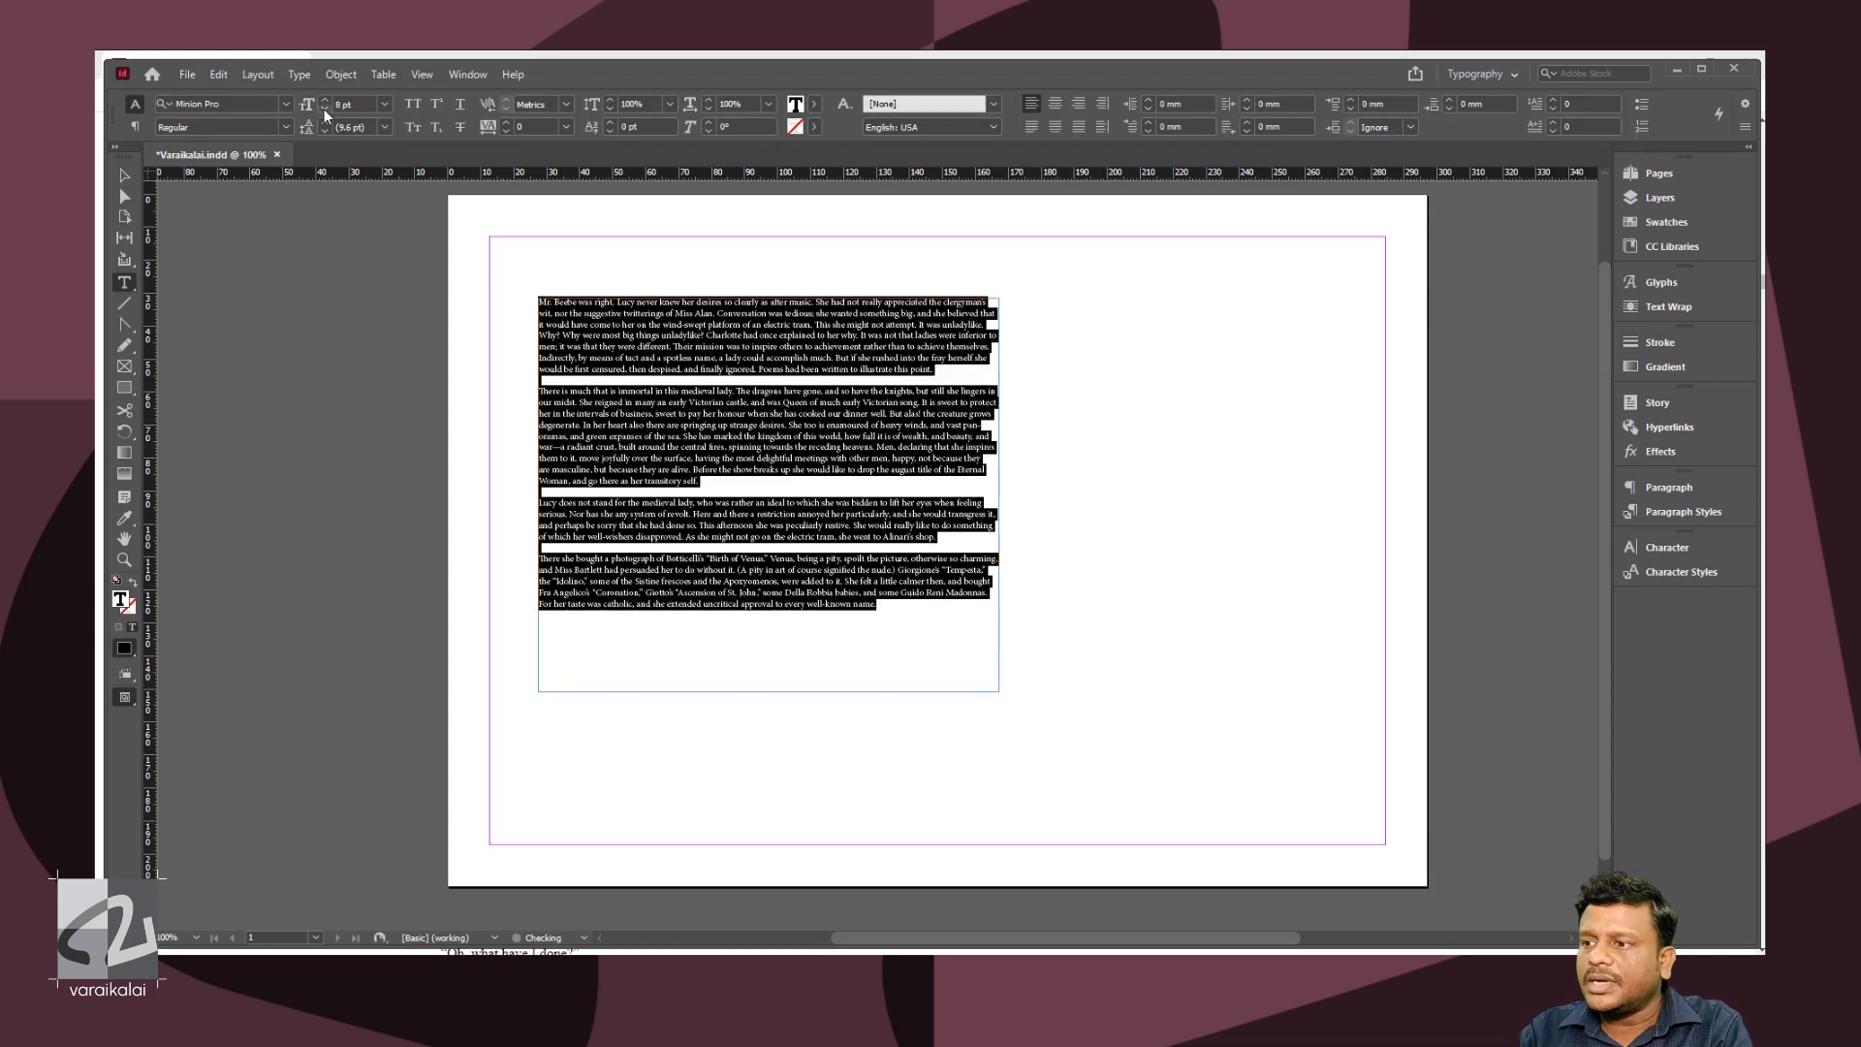
click(844, 559)
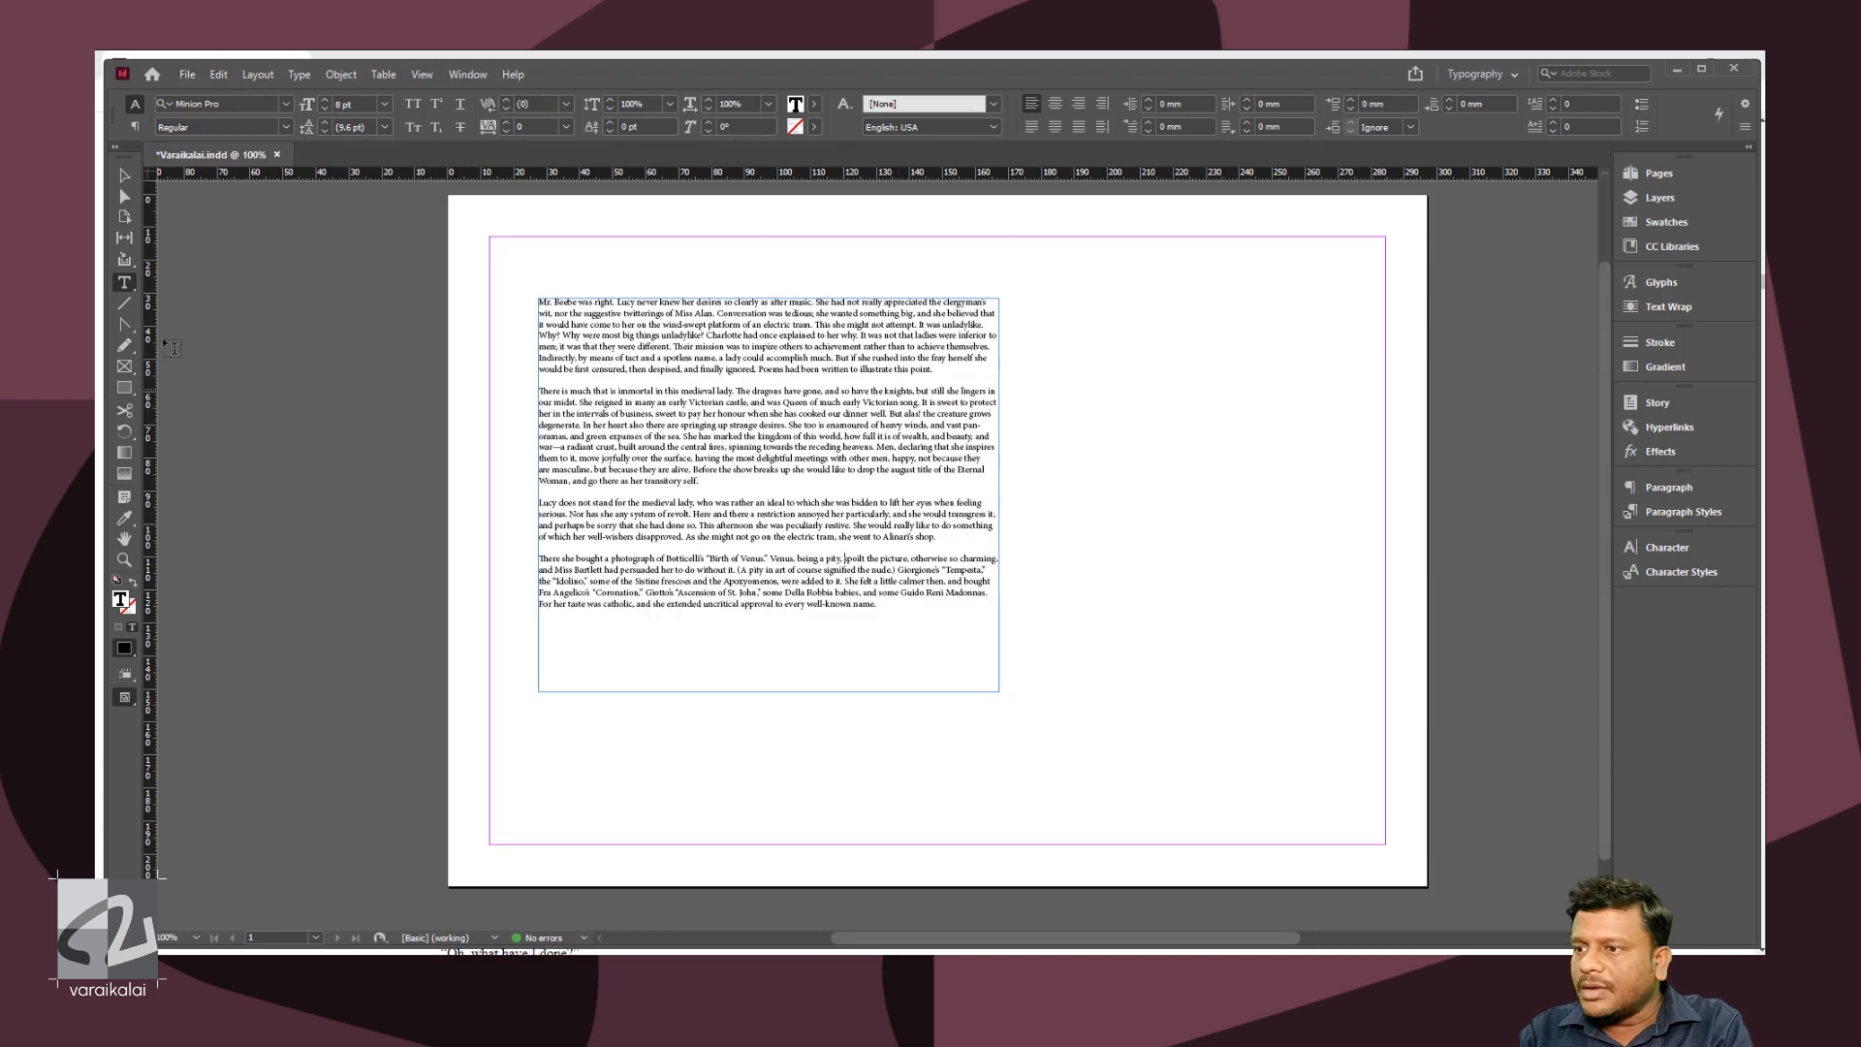
key(Escape)
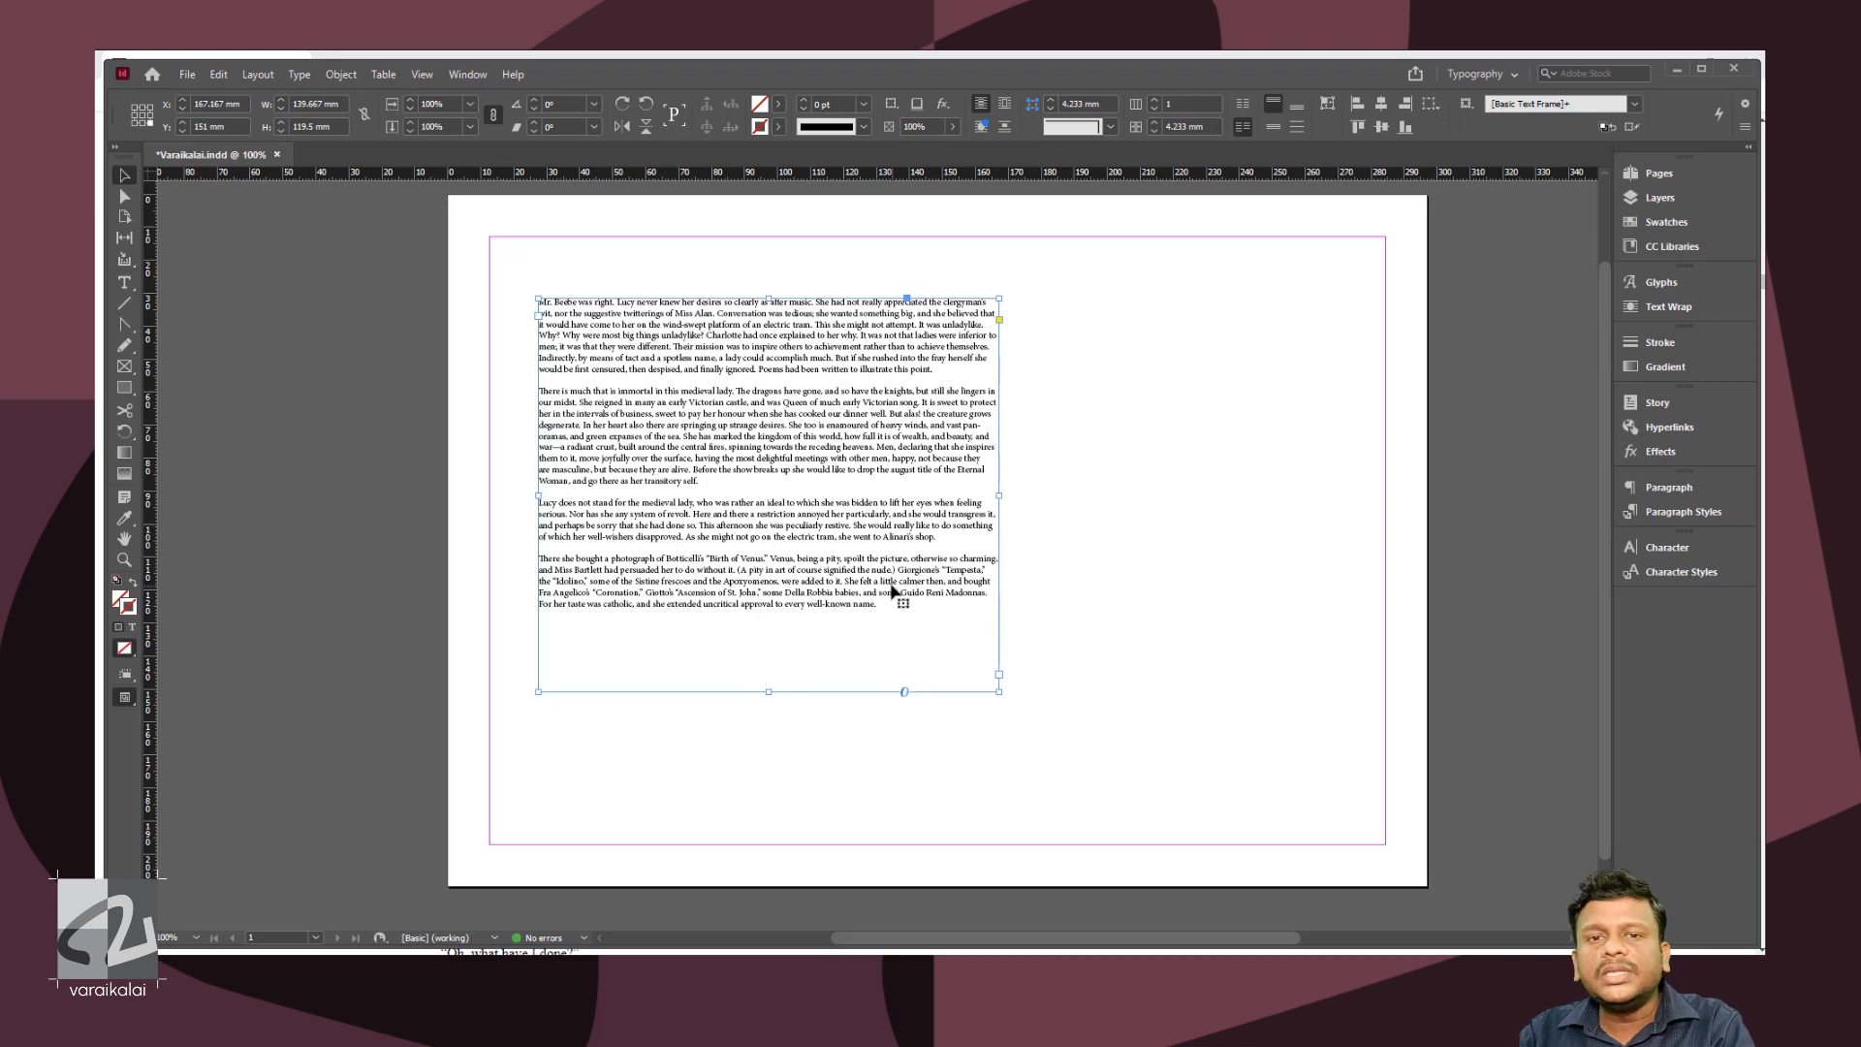
- Undo the recent font size reductions on the frame's text
key(ctrl+z)
key(ctrl+z)
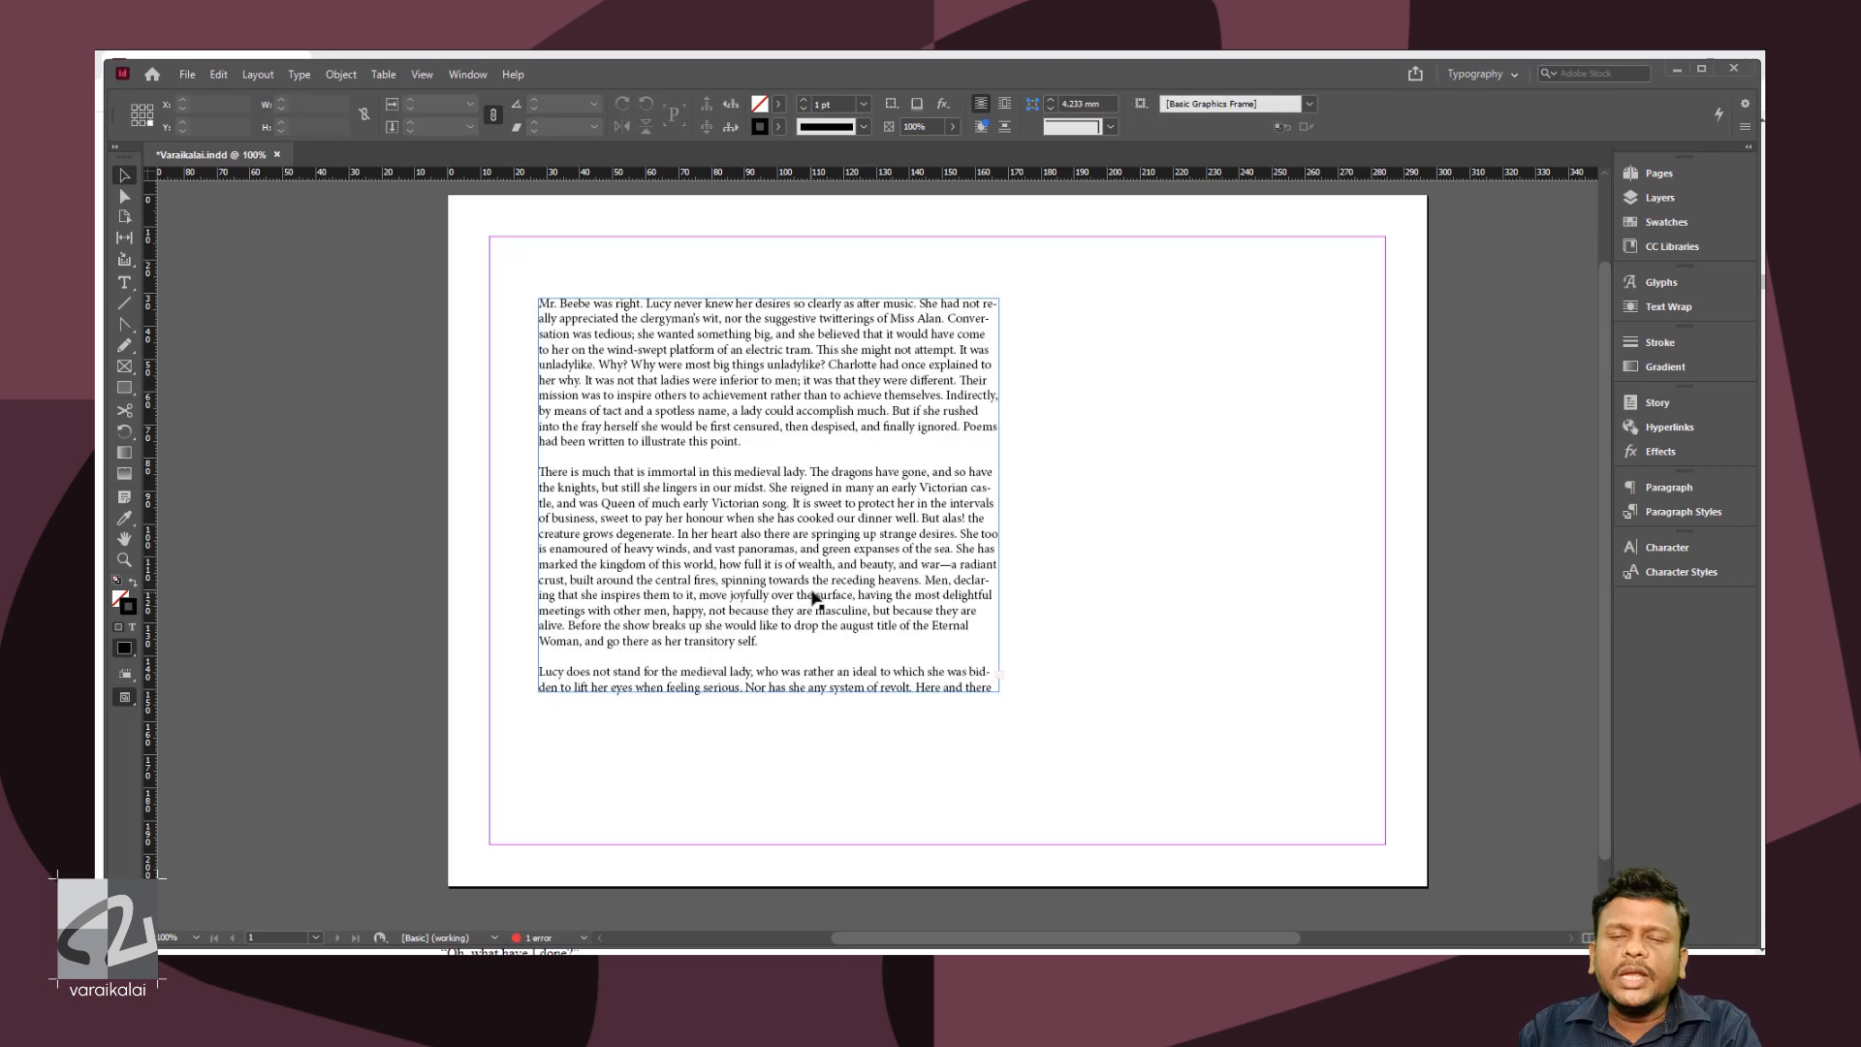
- Flow the overset text into a new threaded frame beside the first and enlarge it to about 94 by 120 mm
click(998, 674)
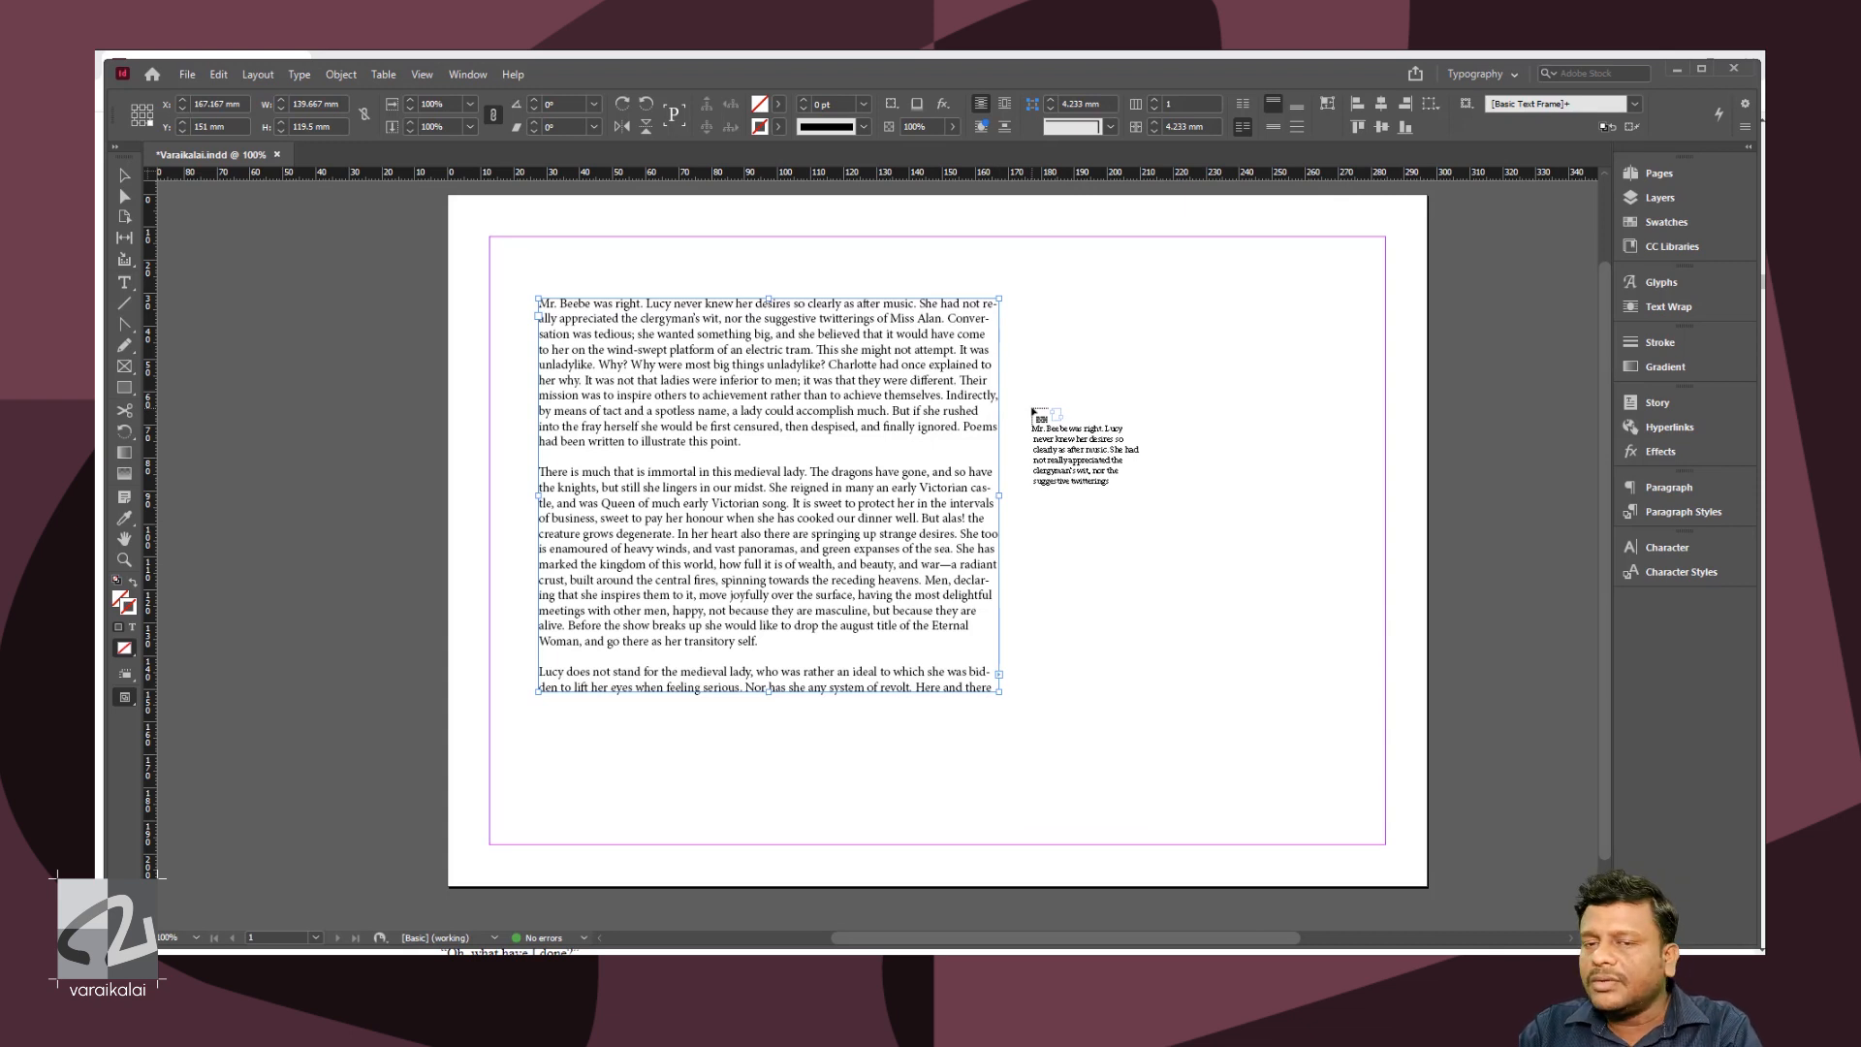
drag(1036, 297, 1299, 586)
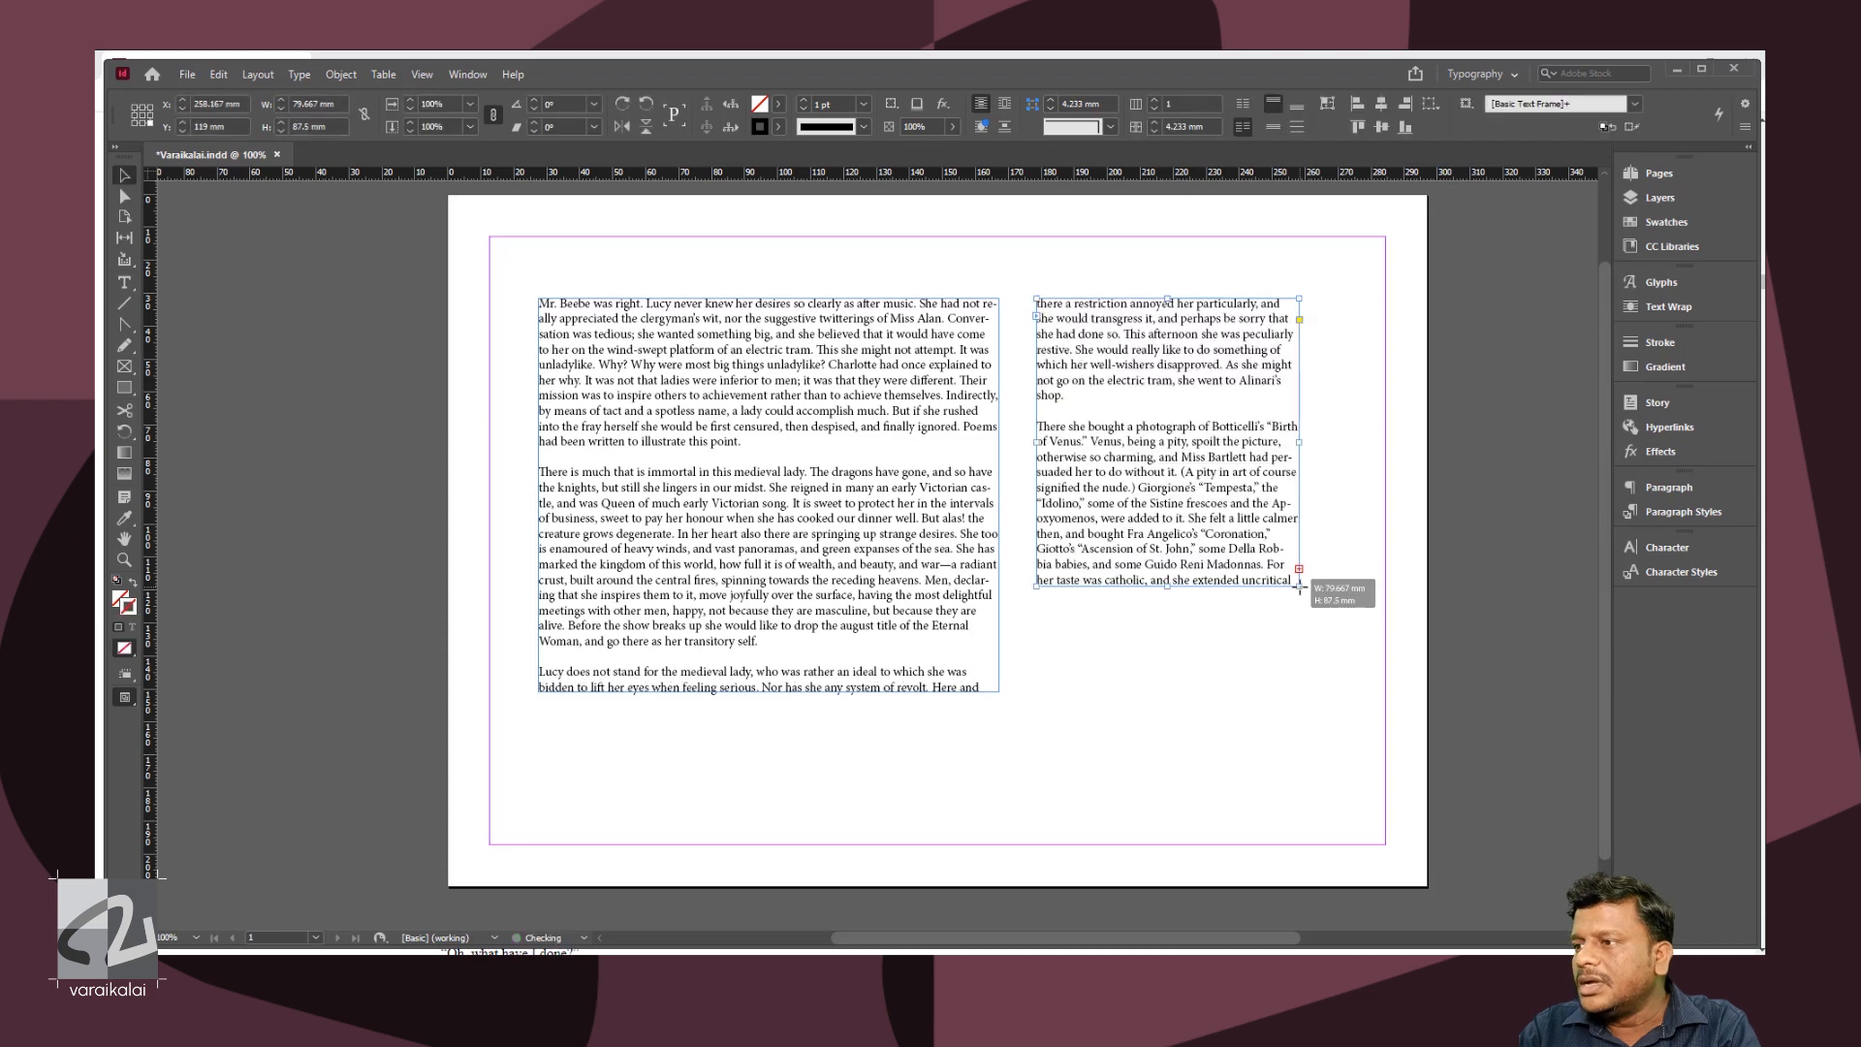
drag(1299, 585, 1345, 691)
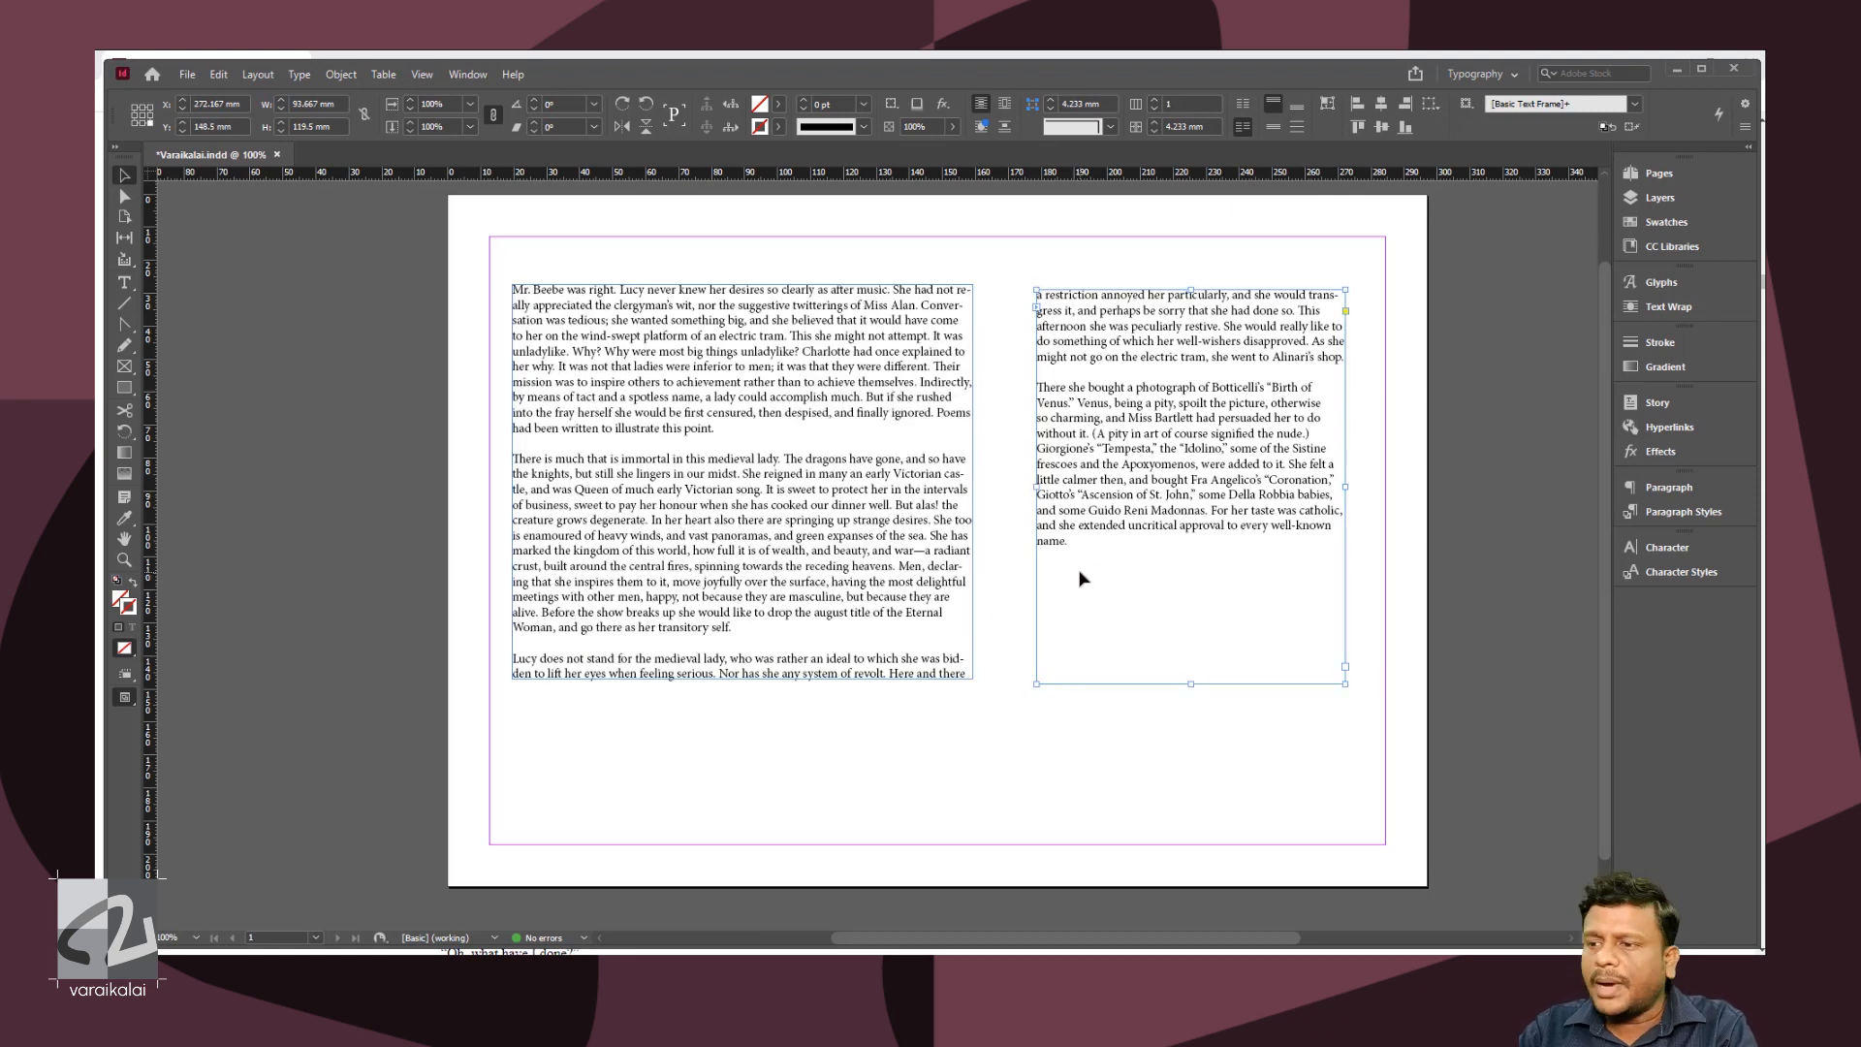
- Show the text threads and move the second frame around the page, placing it beside the first at about X 283 mm, Y 147 mm
key(ctrl+alt+y)
drag(1096, 573, 1122, 602)
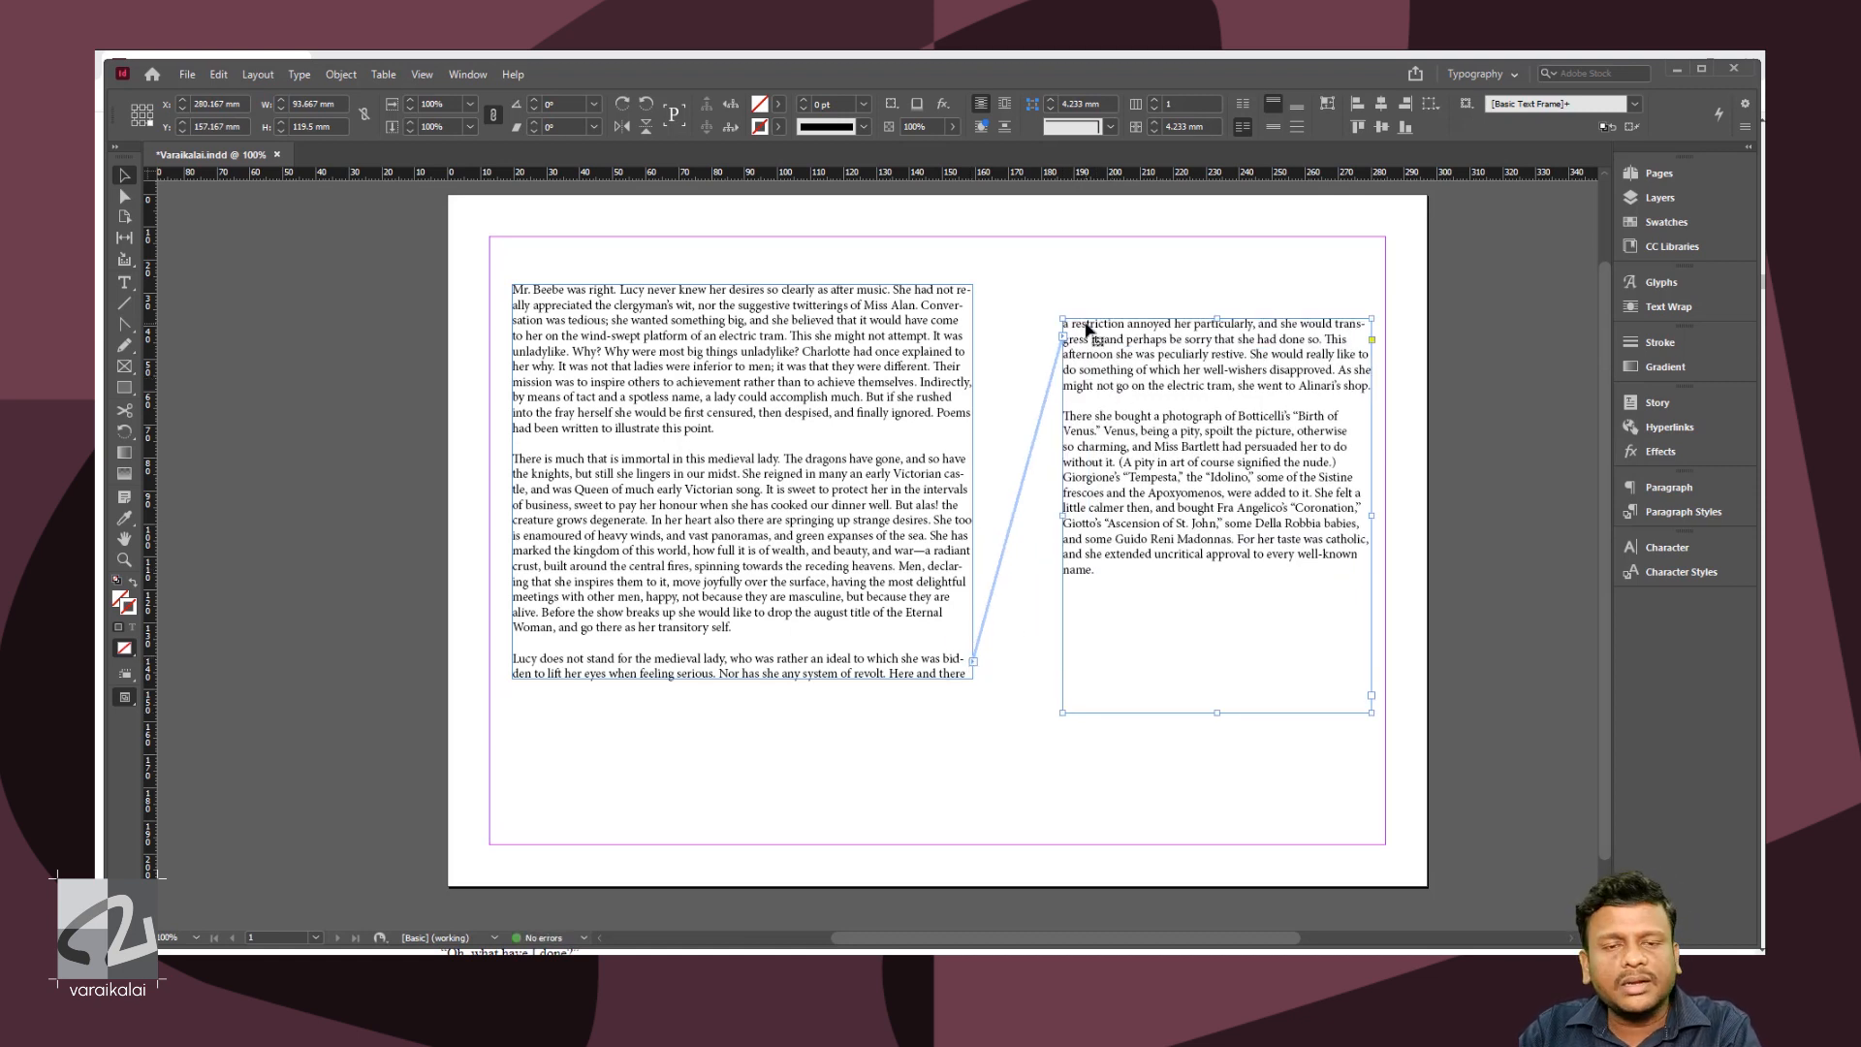
drag(1167, 482, 1243, 640)
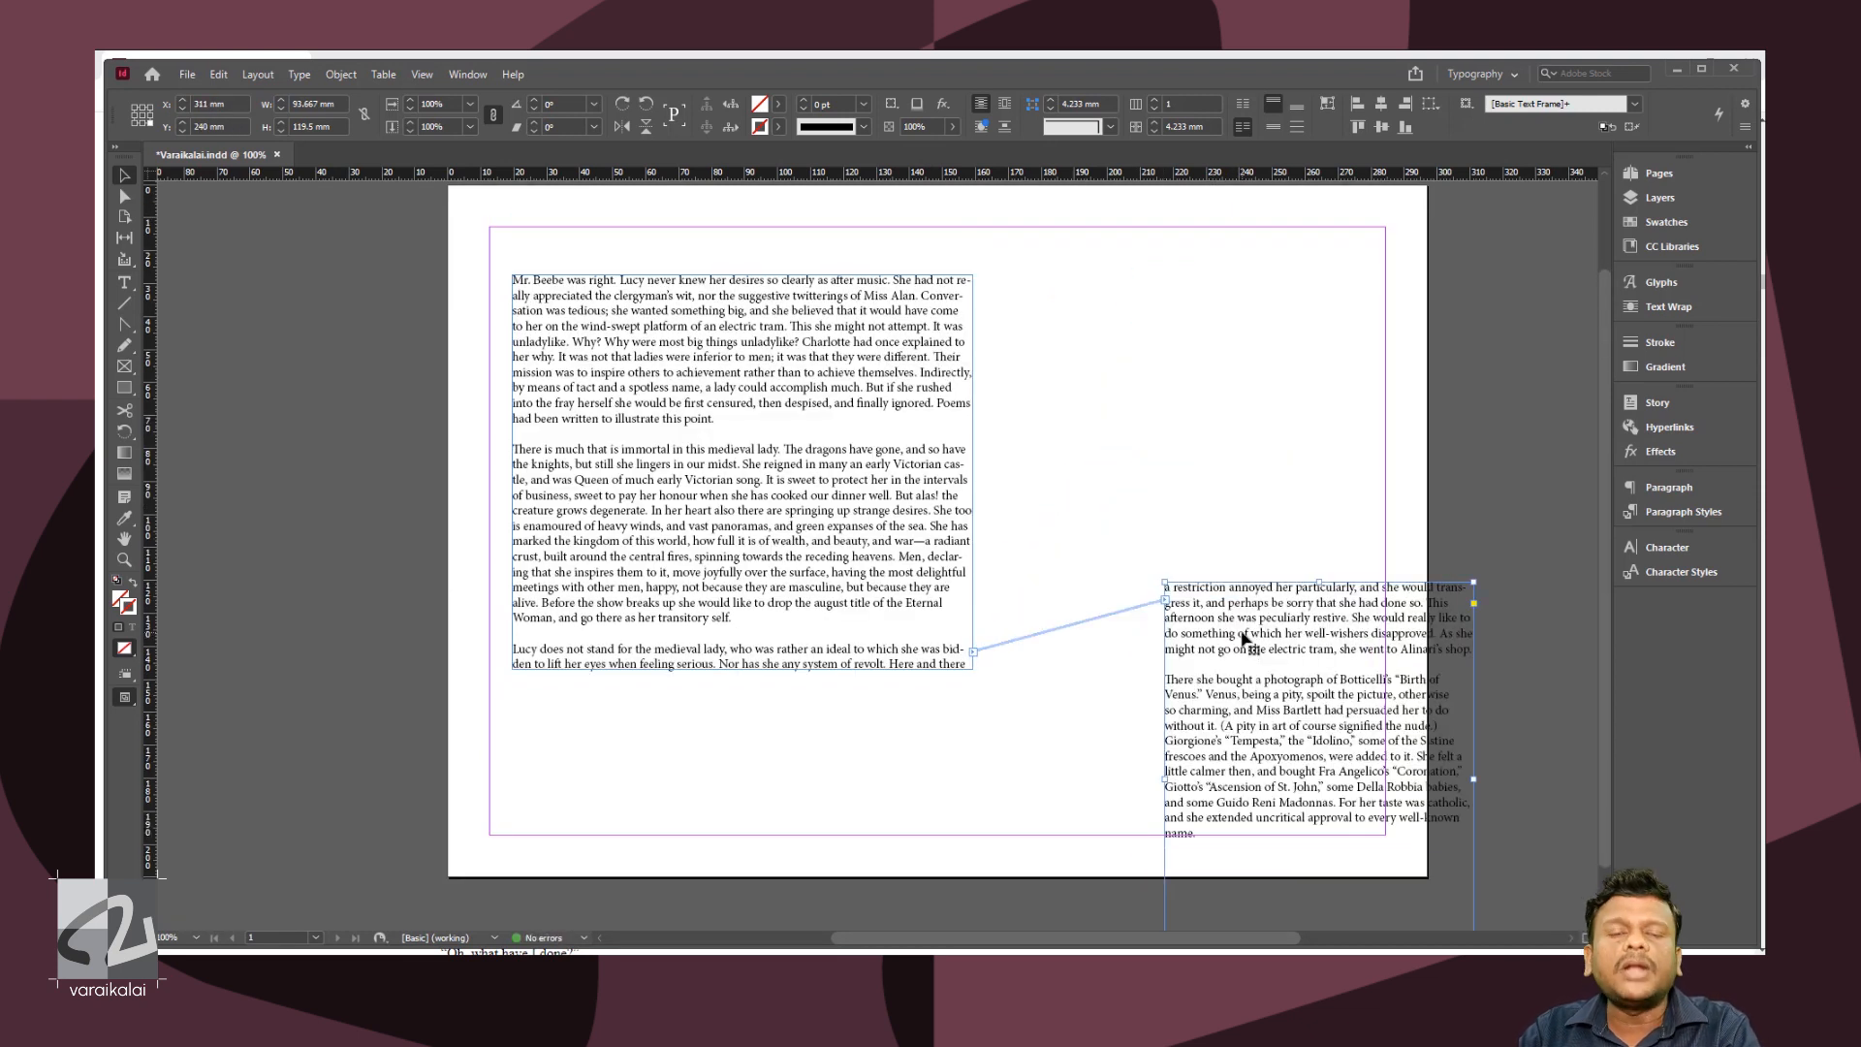
drag(1244, 640, 1152, 333)
- Shorten the first text frame to about 101 mm high from its lower edge, so its text flows into the second frame
click(823, 564)
drag(743, 667, 750, 605)
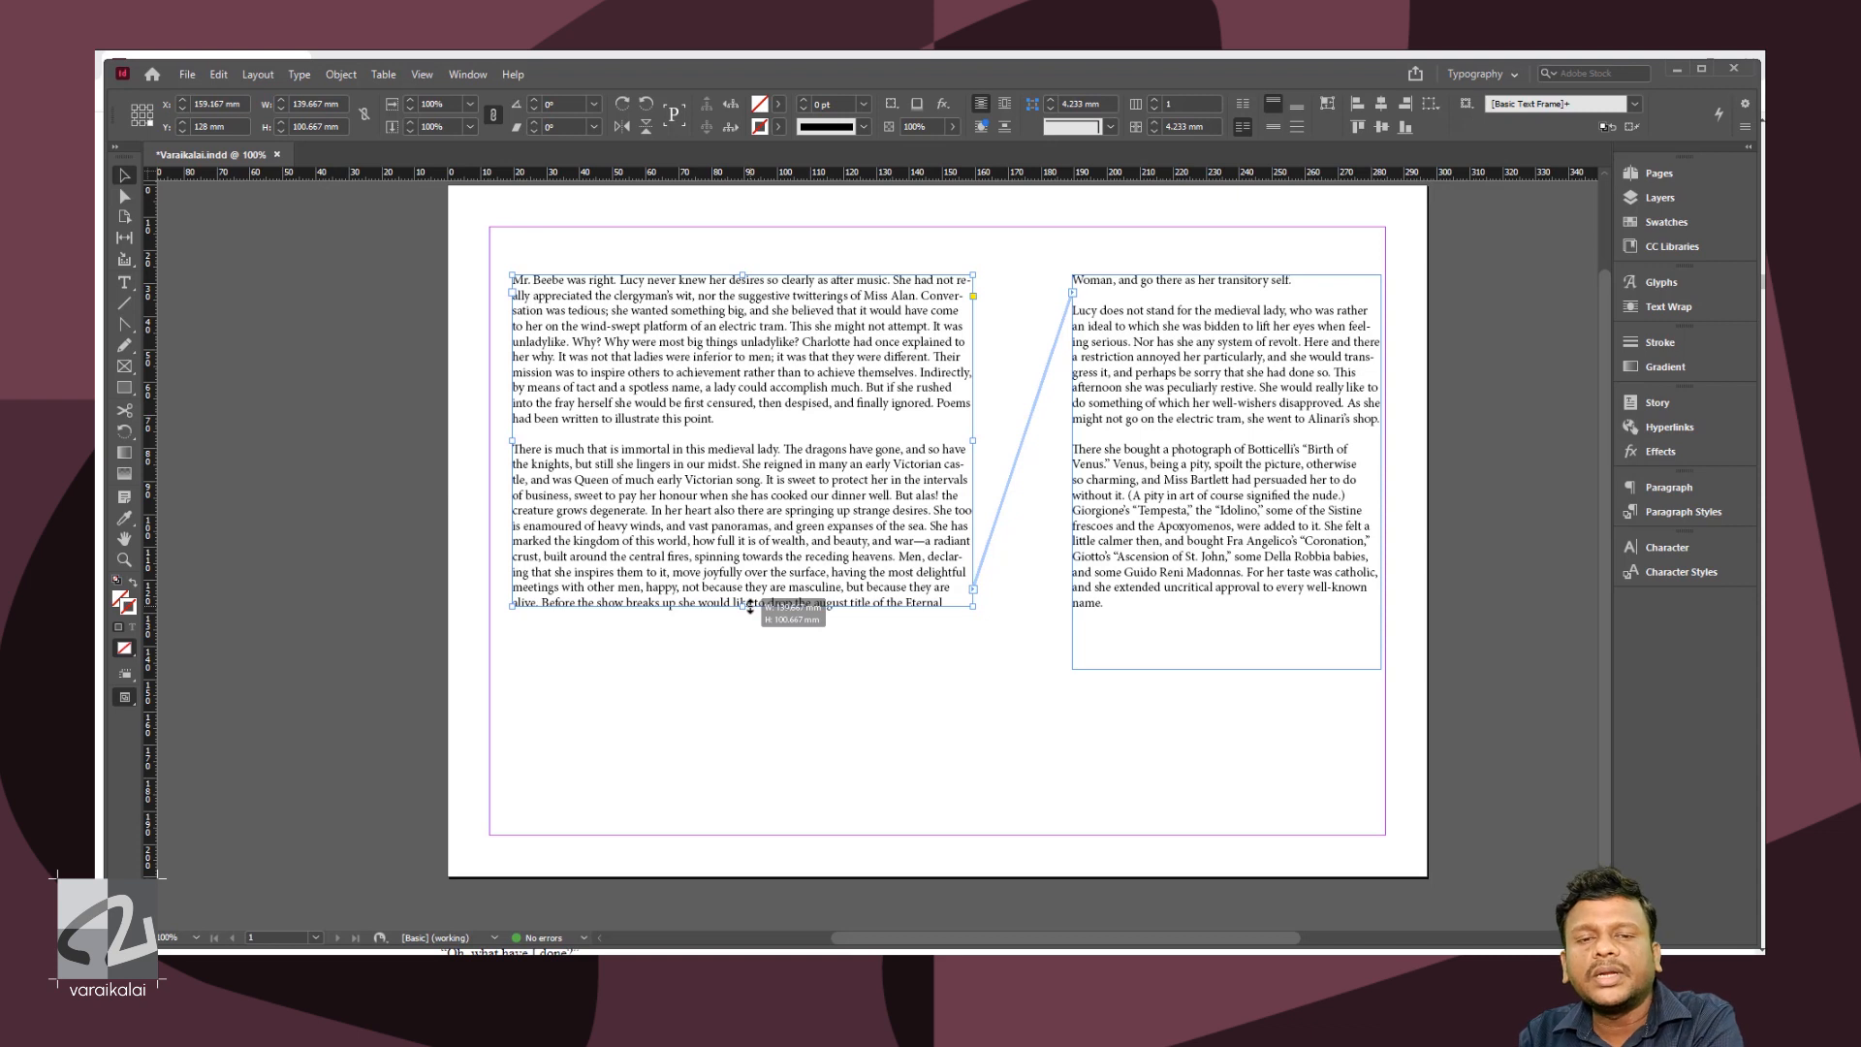
drag(749, 606, 749, 606)
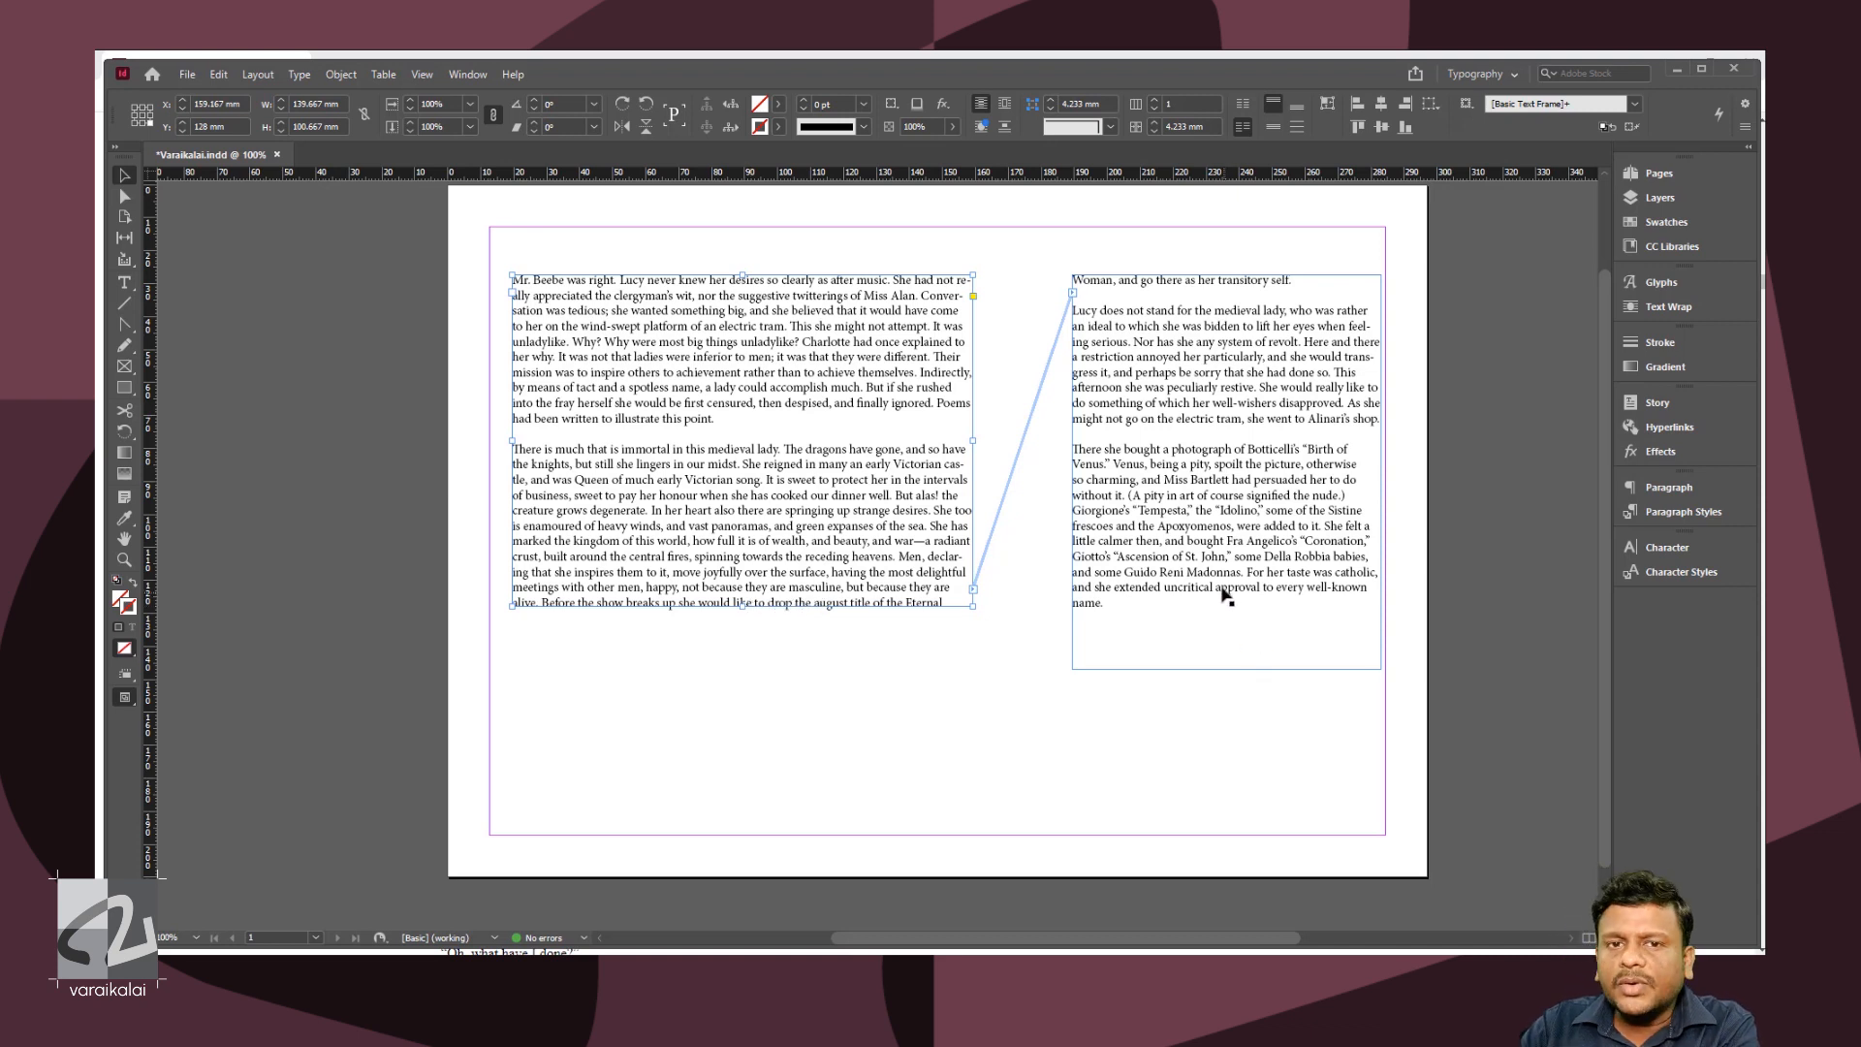
- Thread the second frame to a new third frame below the first, and shorten the first frame to about 64 mm high
click(1265, 577)
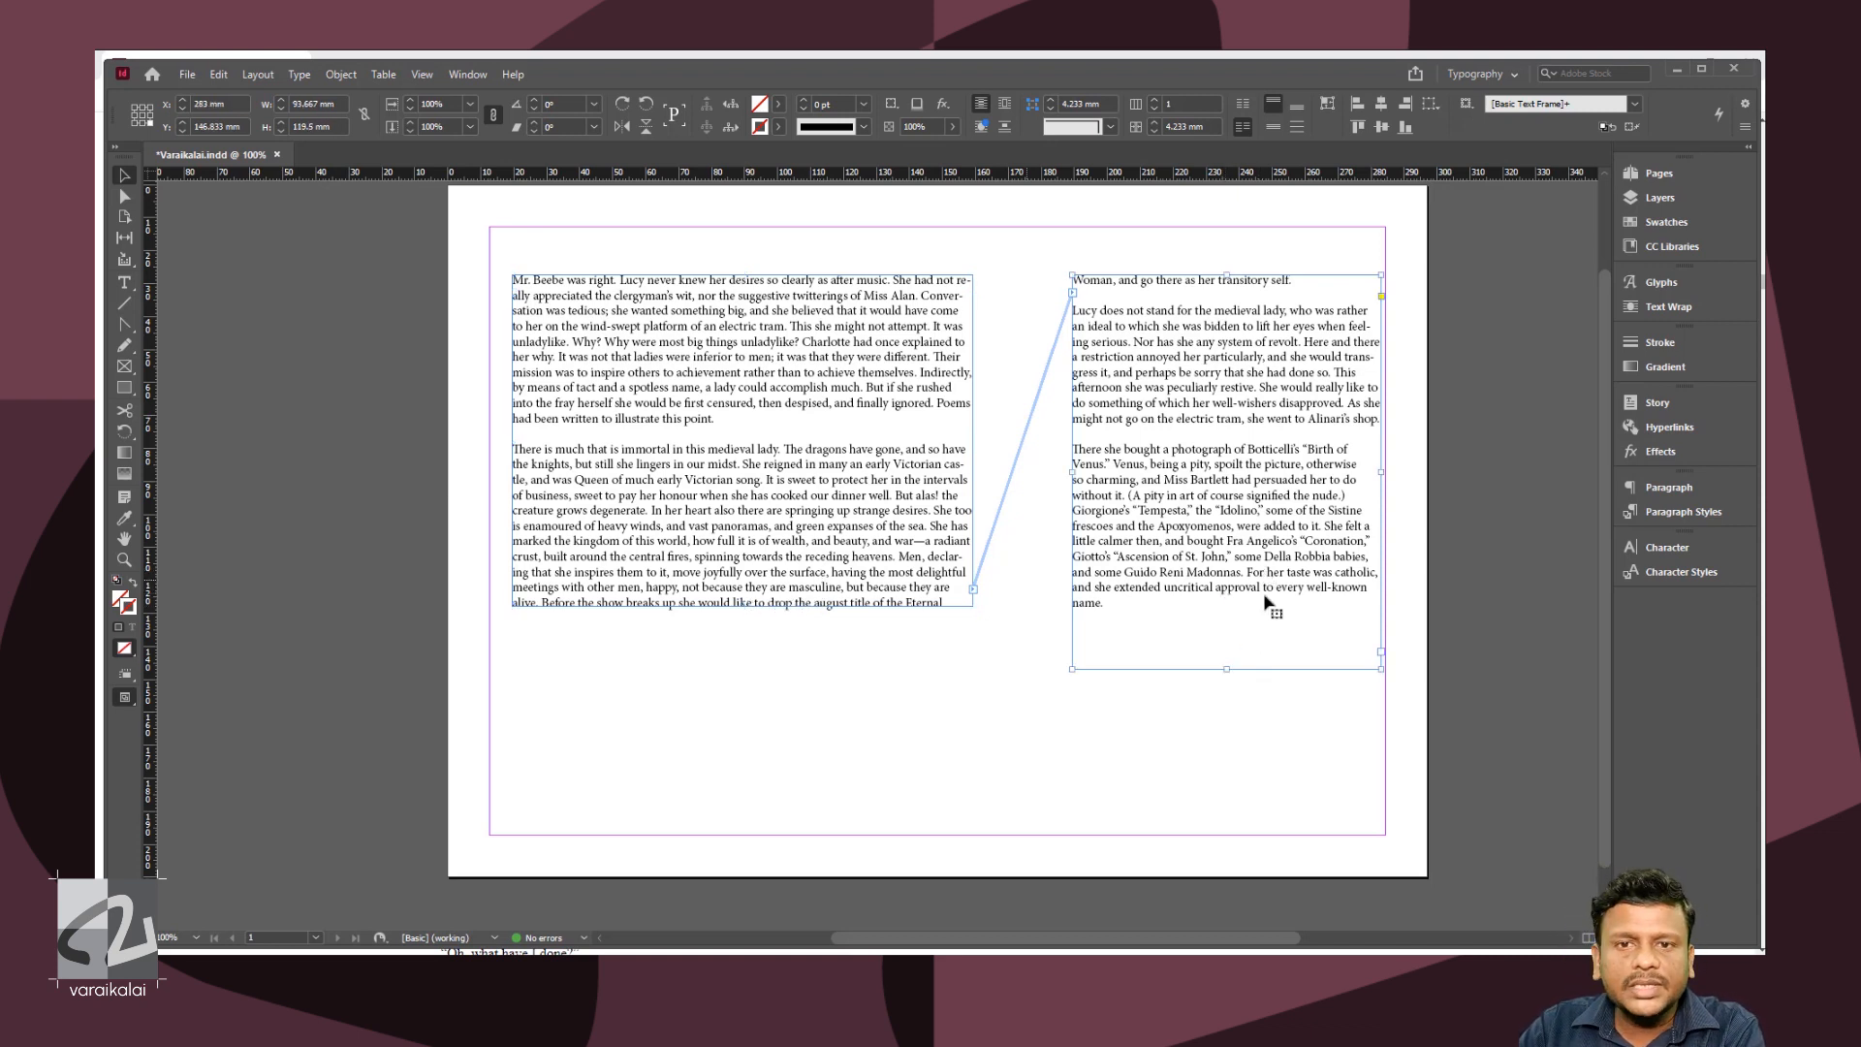
click(1381, 652)
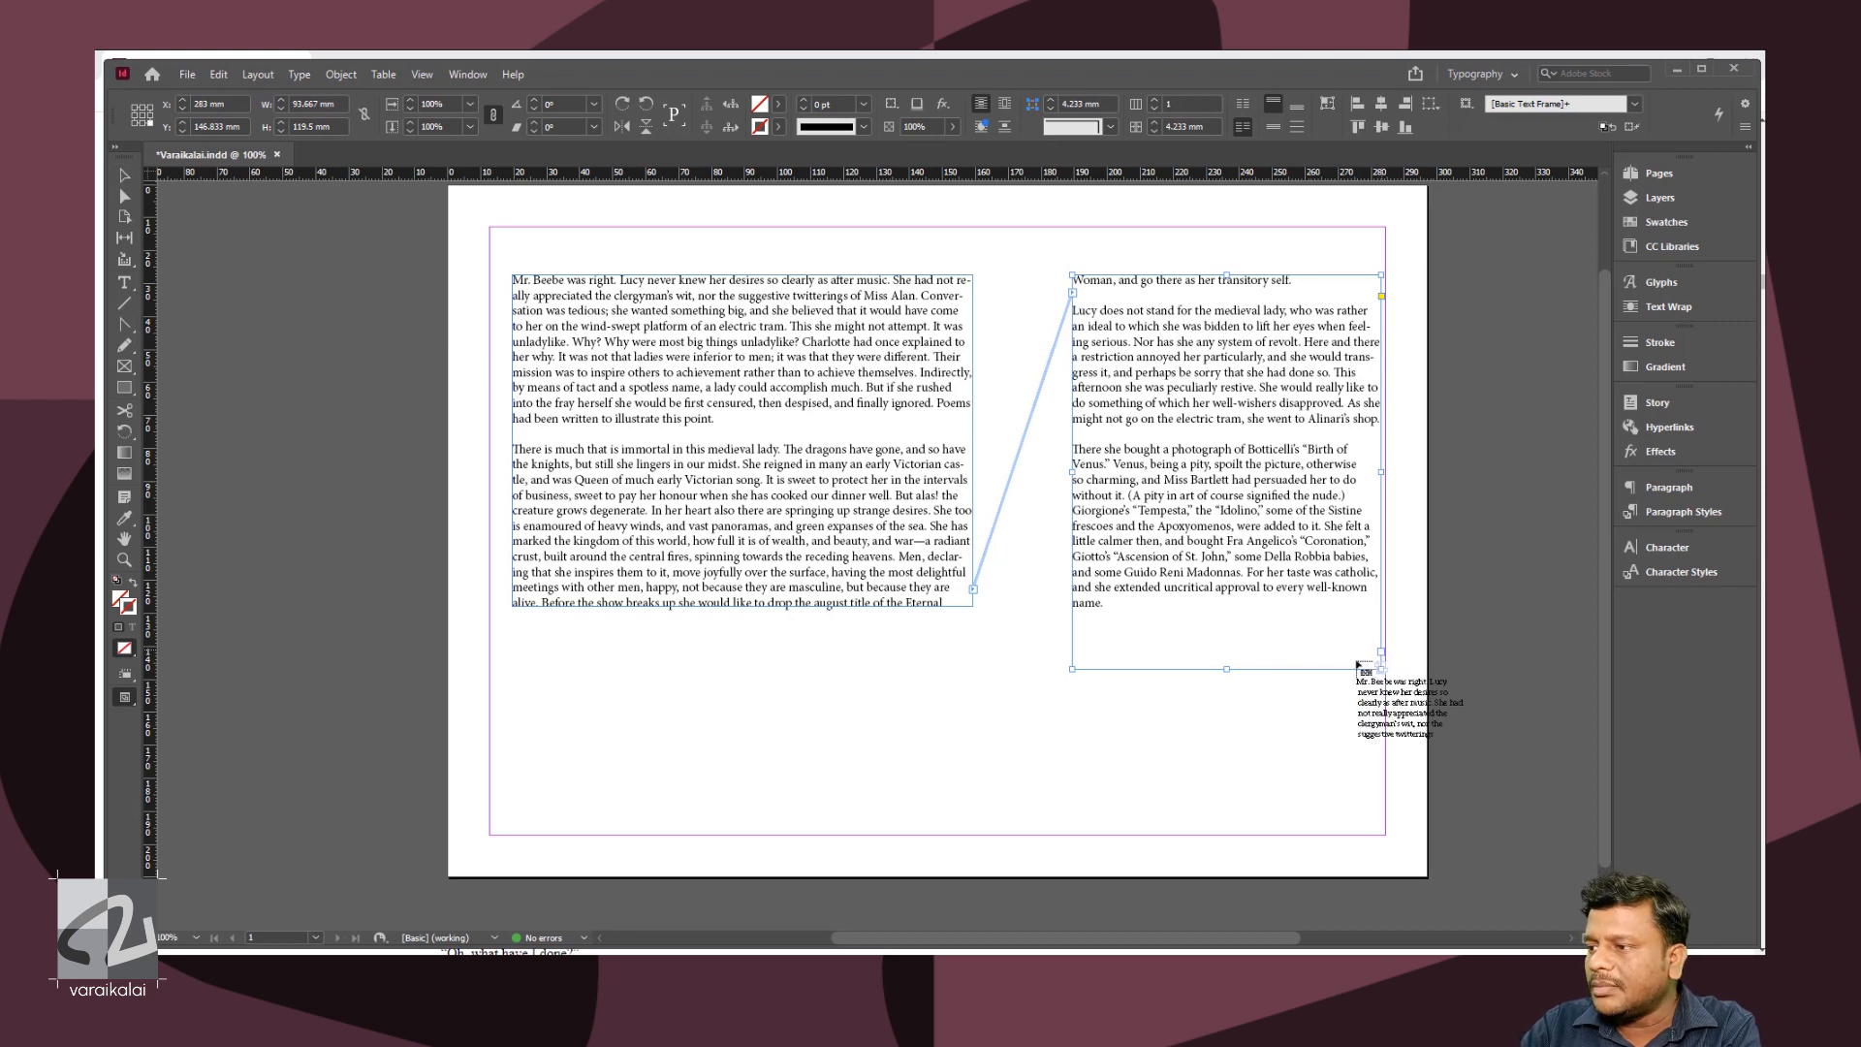
drag(552, 670, 914, 798)
drag(741, 606, 743, 485)
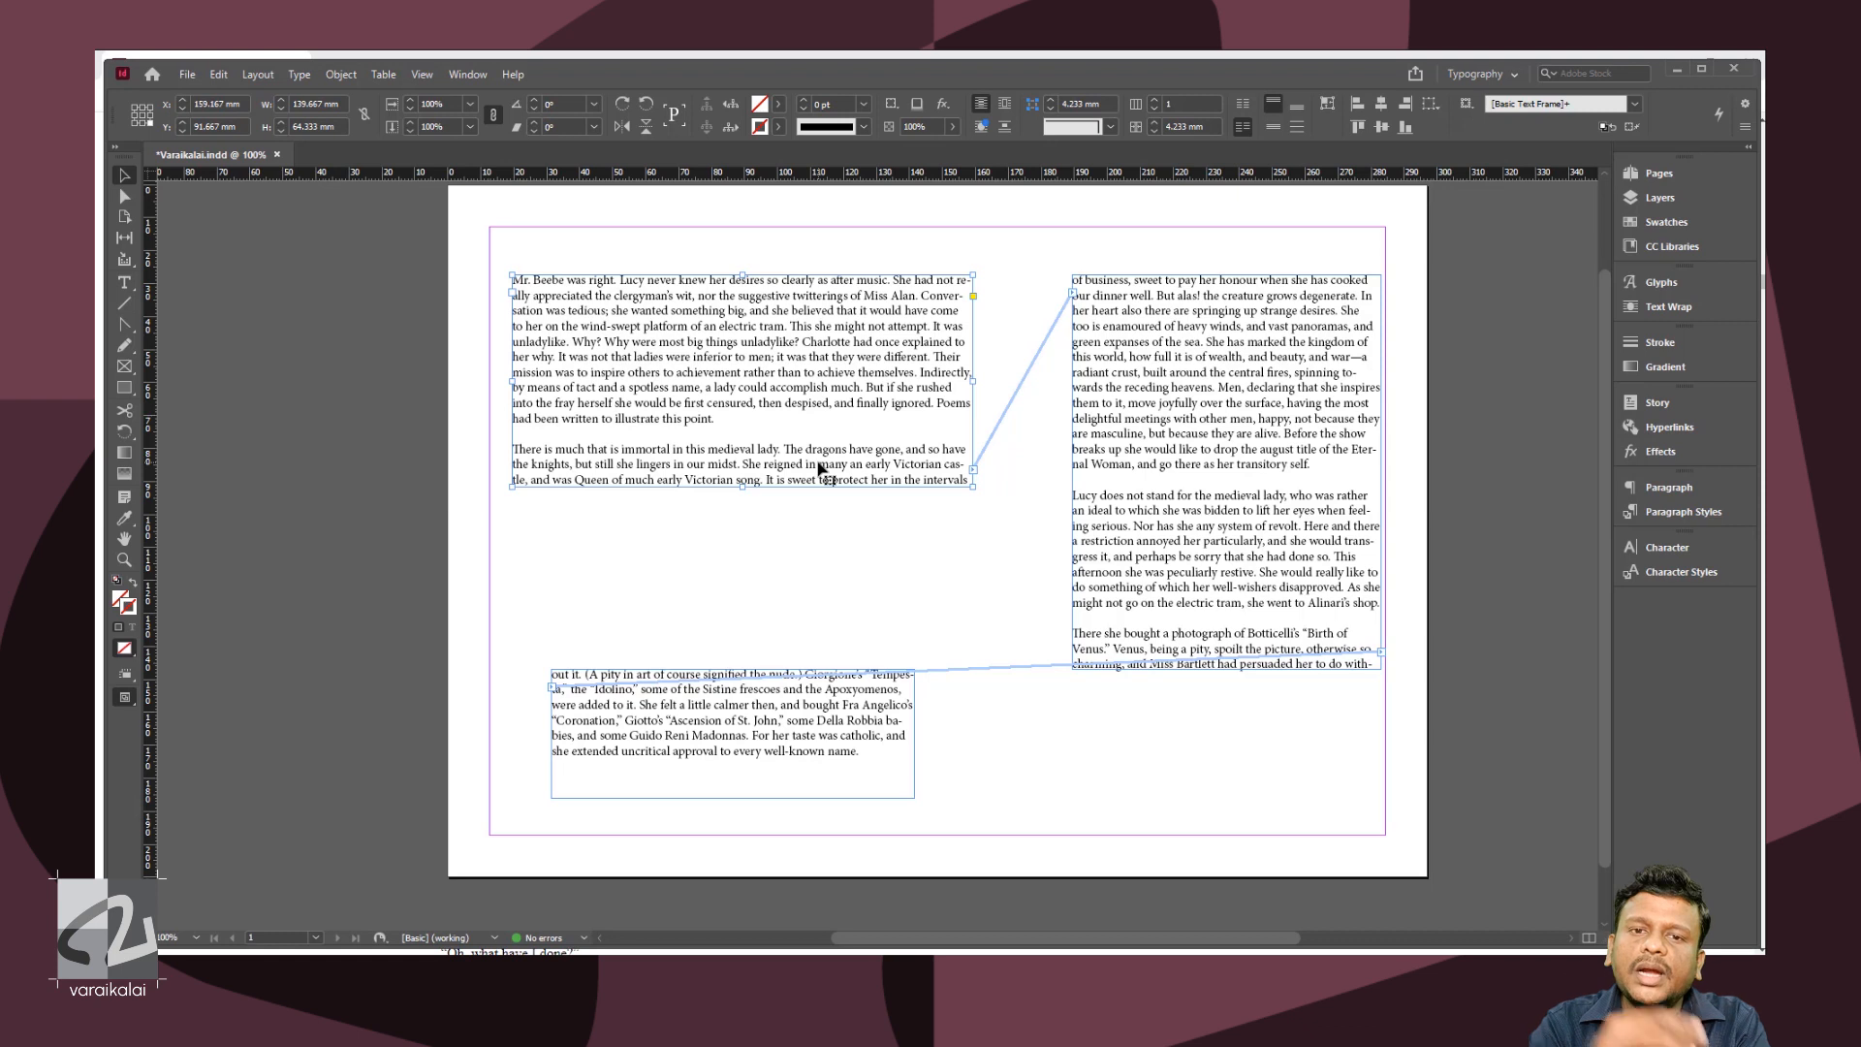
- Delete the third and second threaded text frames, keeping only the first frame
click(1161, 543)
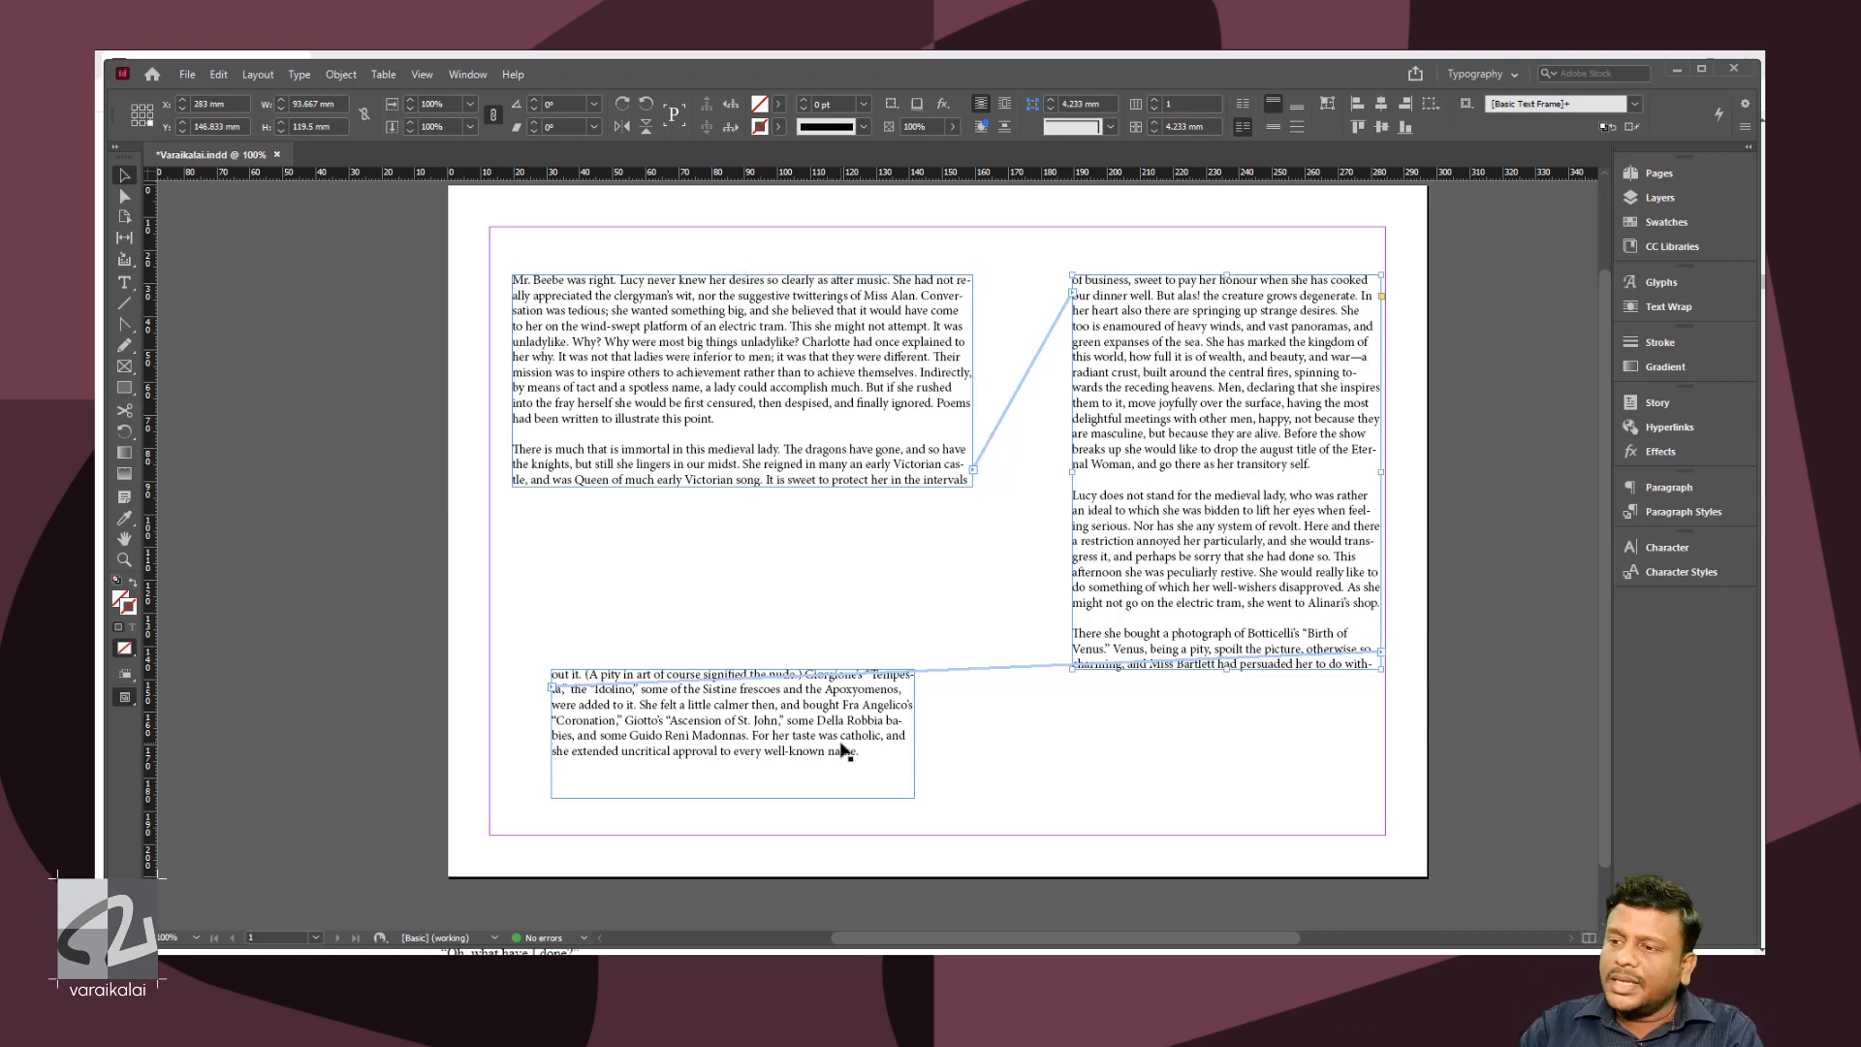
click(867, 705)
key(Delete)
click(1136, 564)
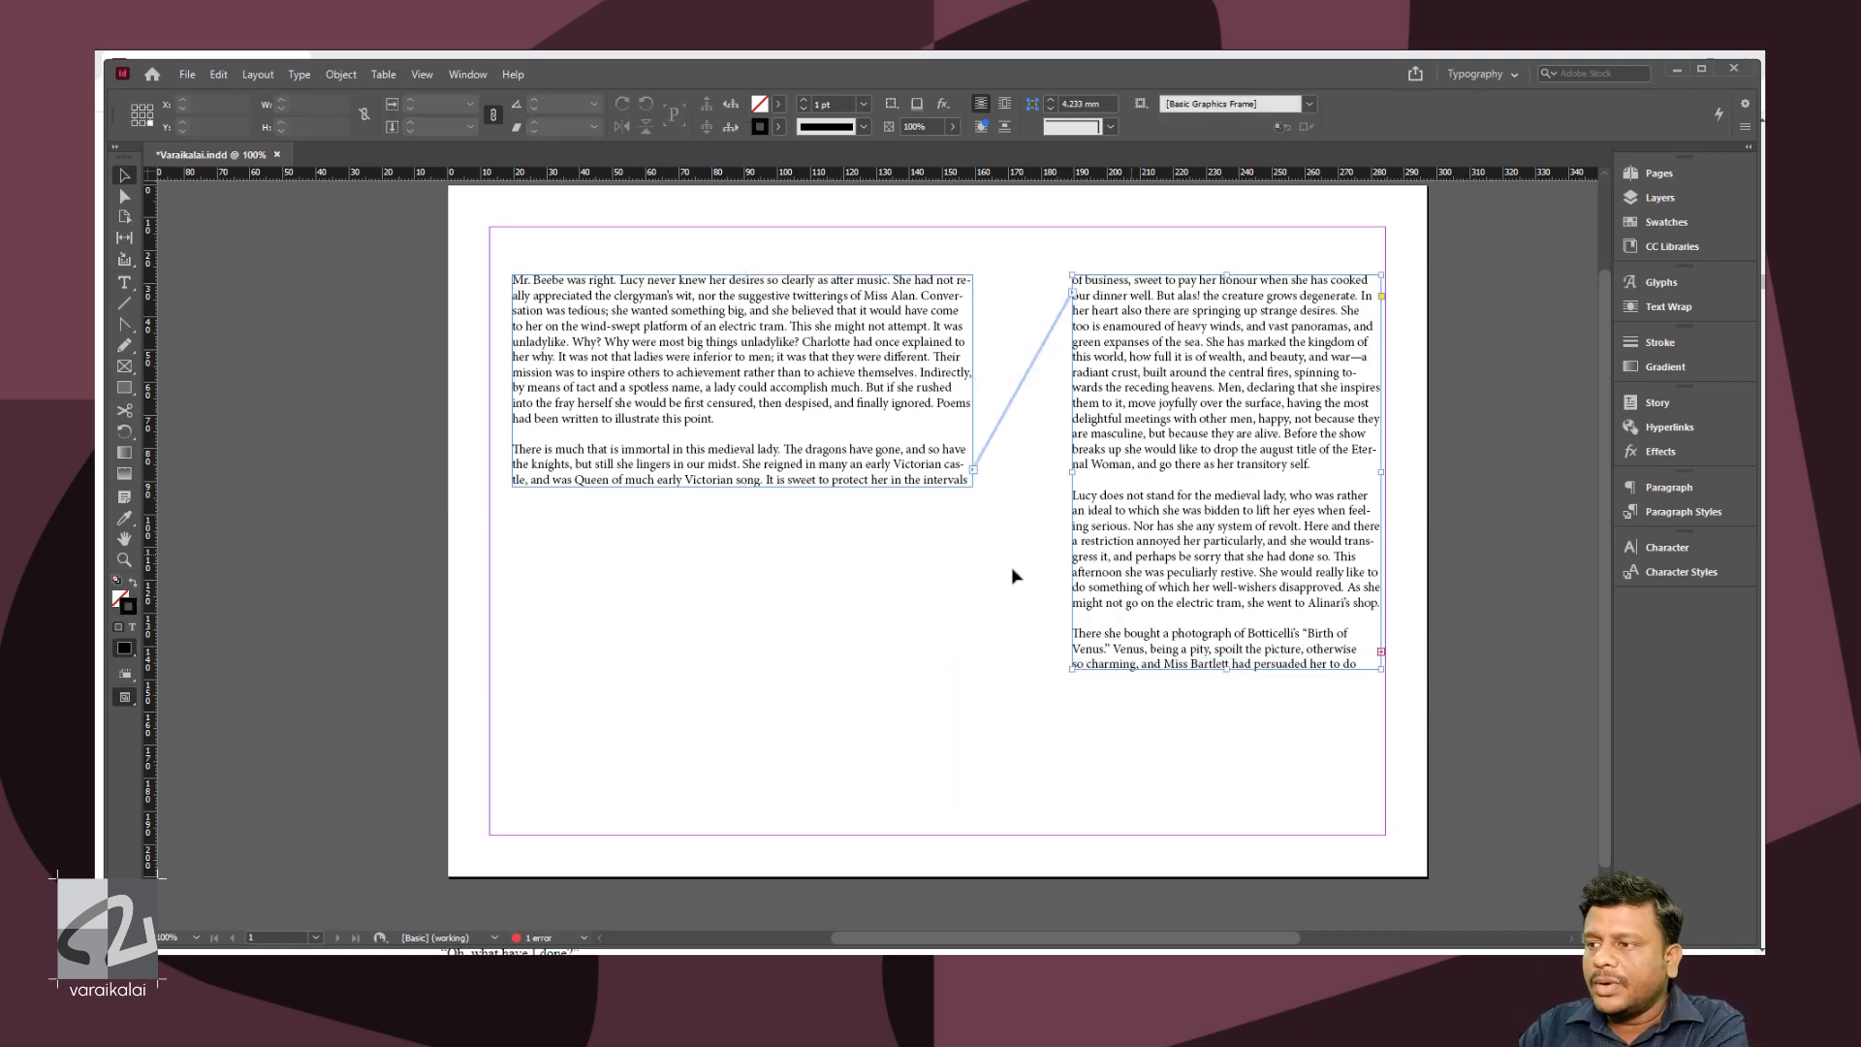
key(Delete)
- Move the remaining text frame to the margins' upper-left corner and enlarge it to 271.6 by 184.6 mm, filling the margin area
click(737, 488)
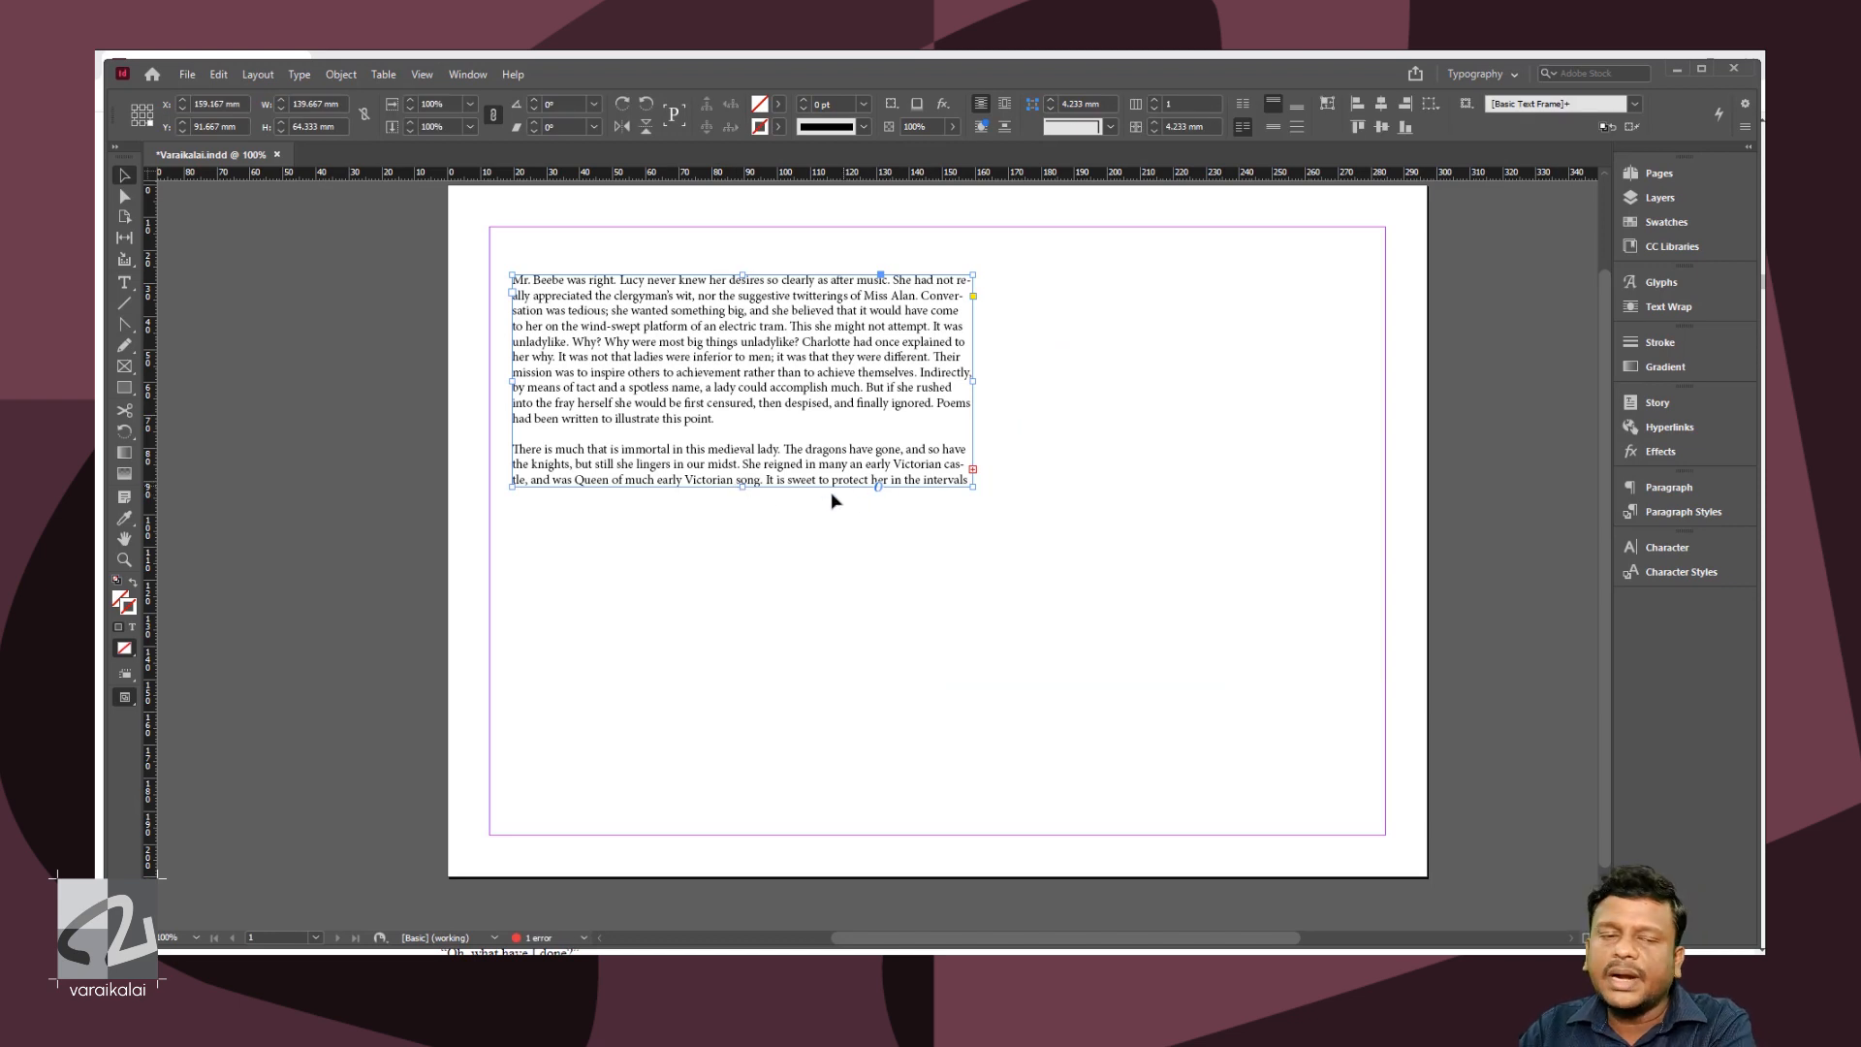
drag(806, 447, 785, 468)
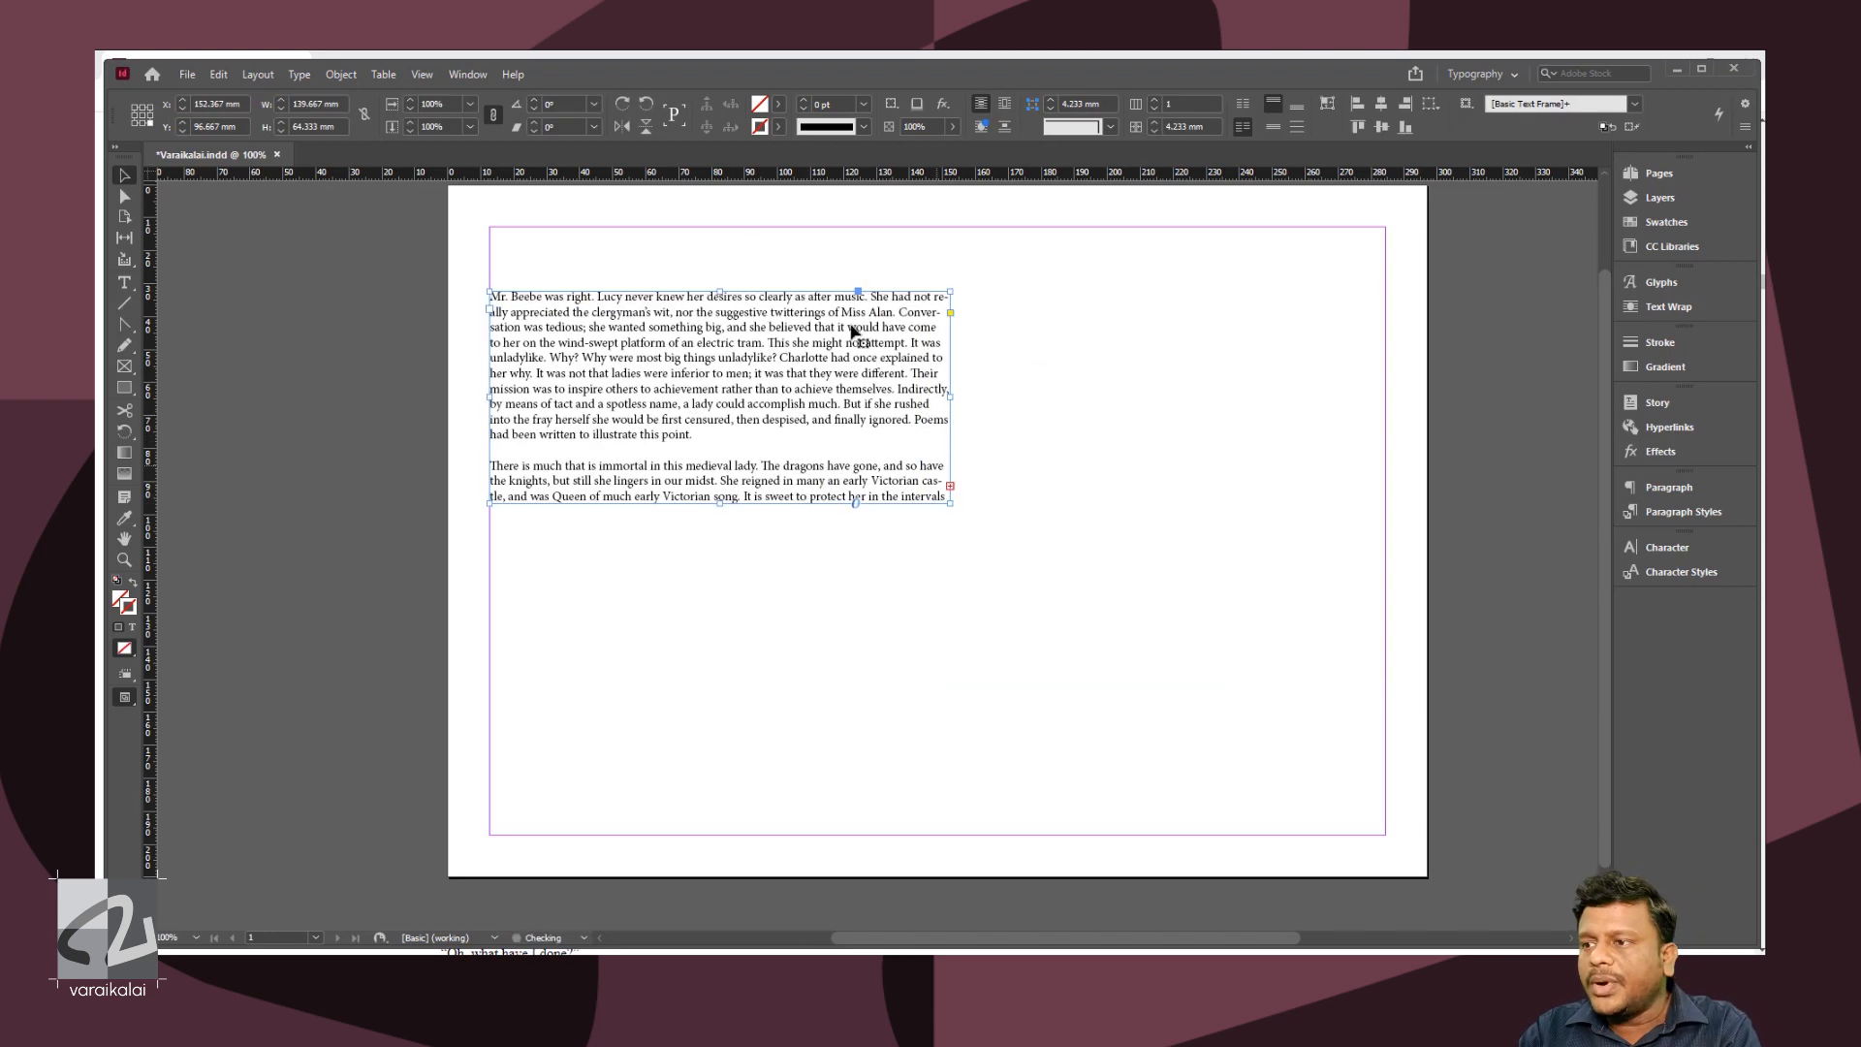
drag(718, 365, 729, 312)
drag(951, 441, 1386, 839)
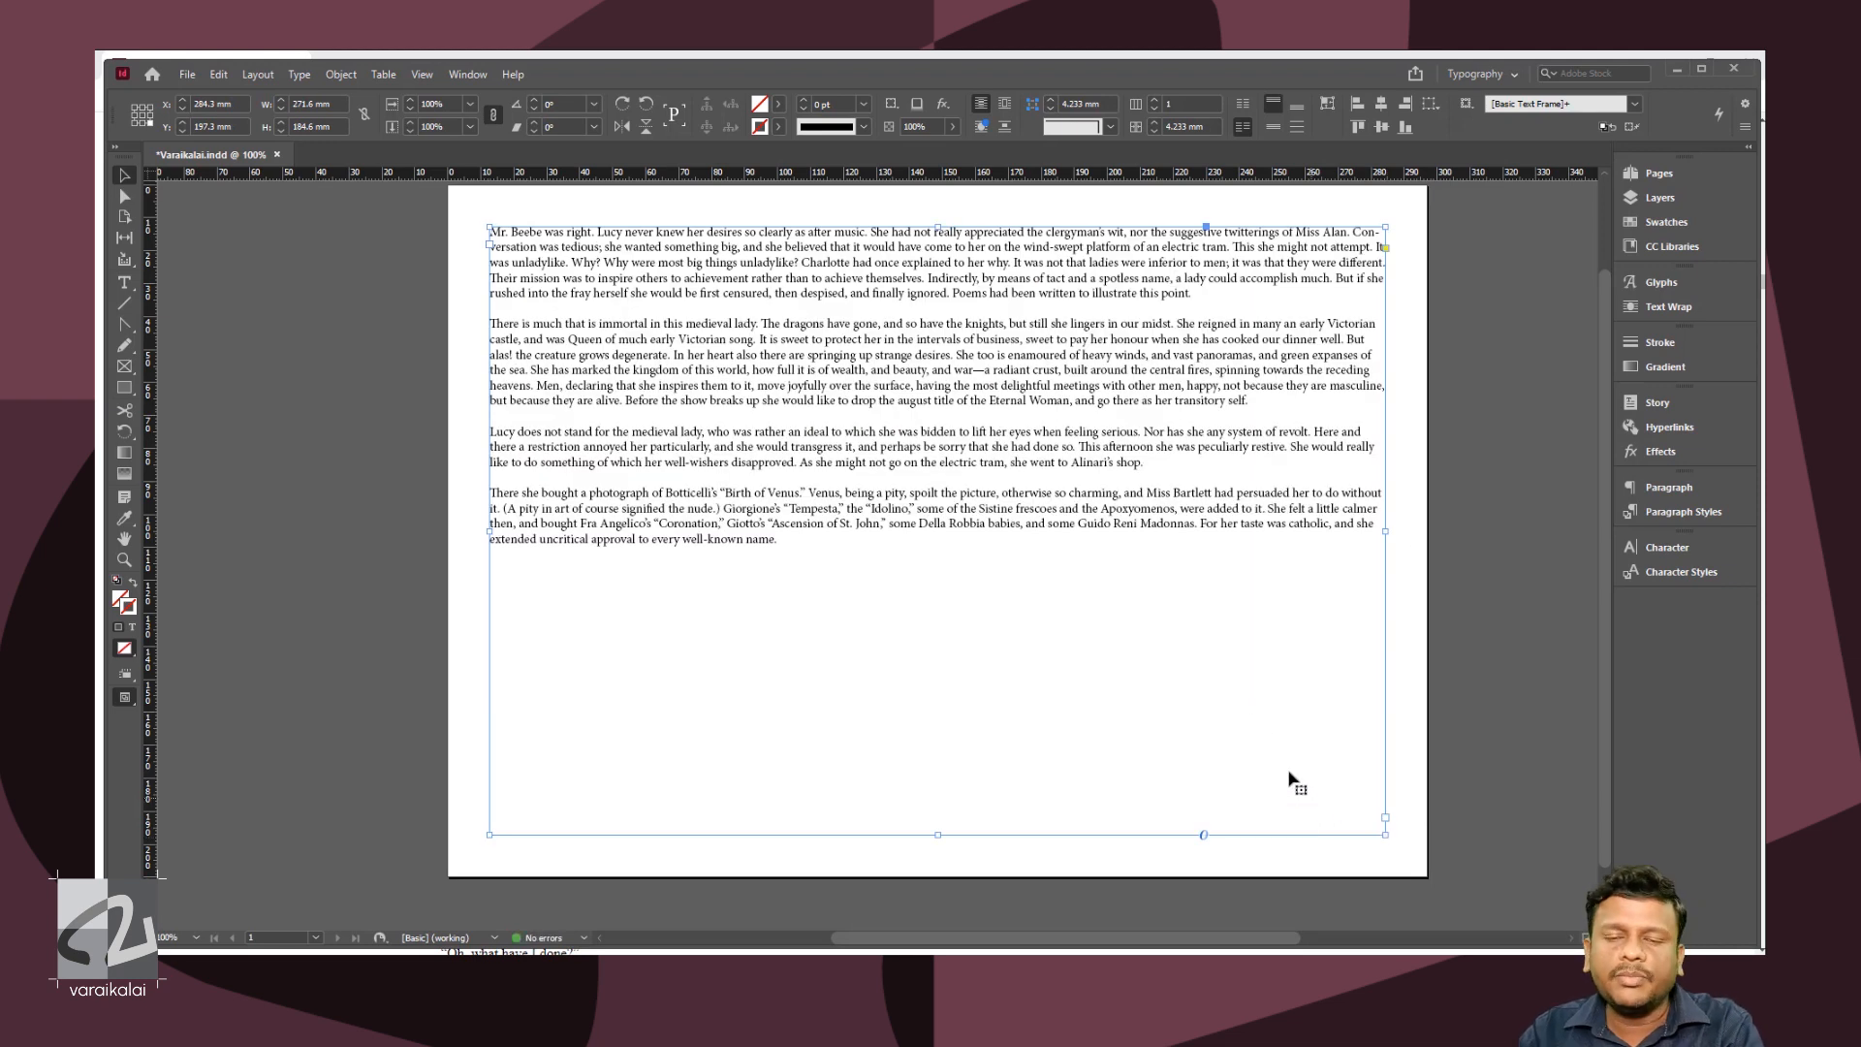
- Open the Text Frame Options of the margin-filling frame and keep its column type at Fixed Number
double_click(756, 264)
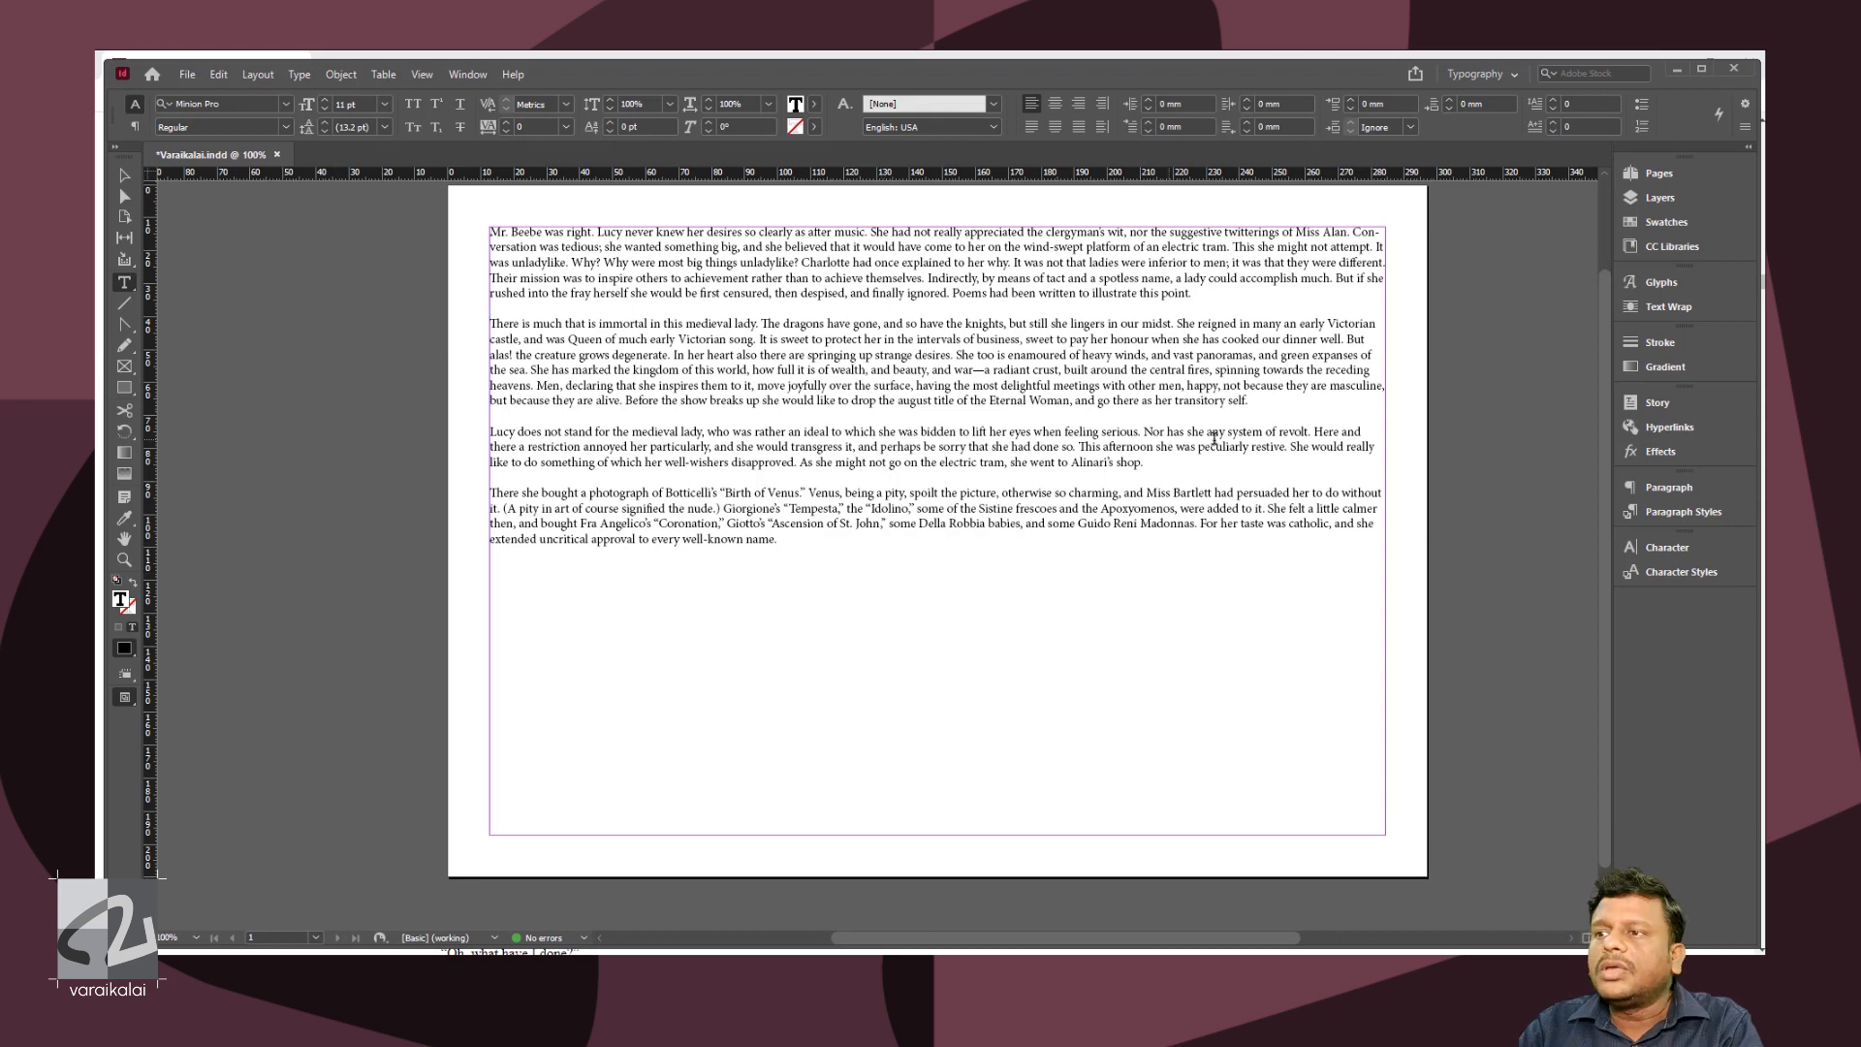
click(127, 176)
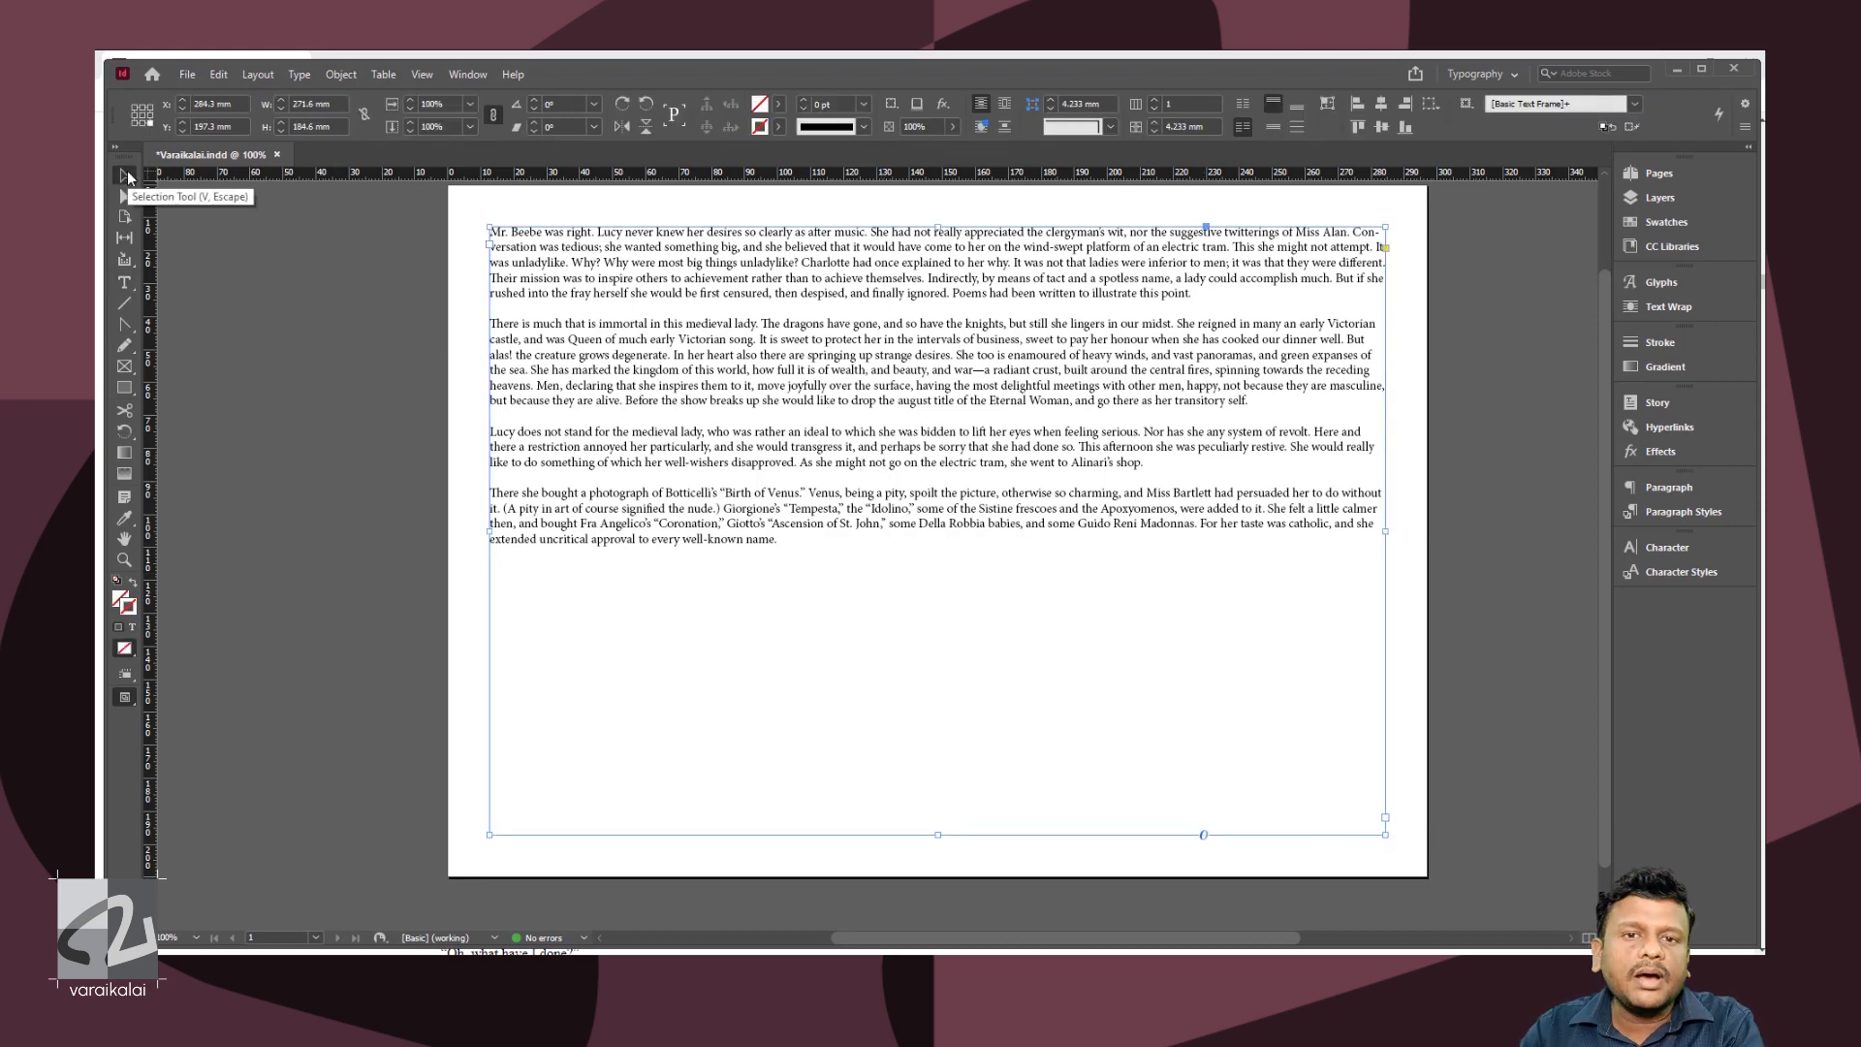
right_click(649, 297)
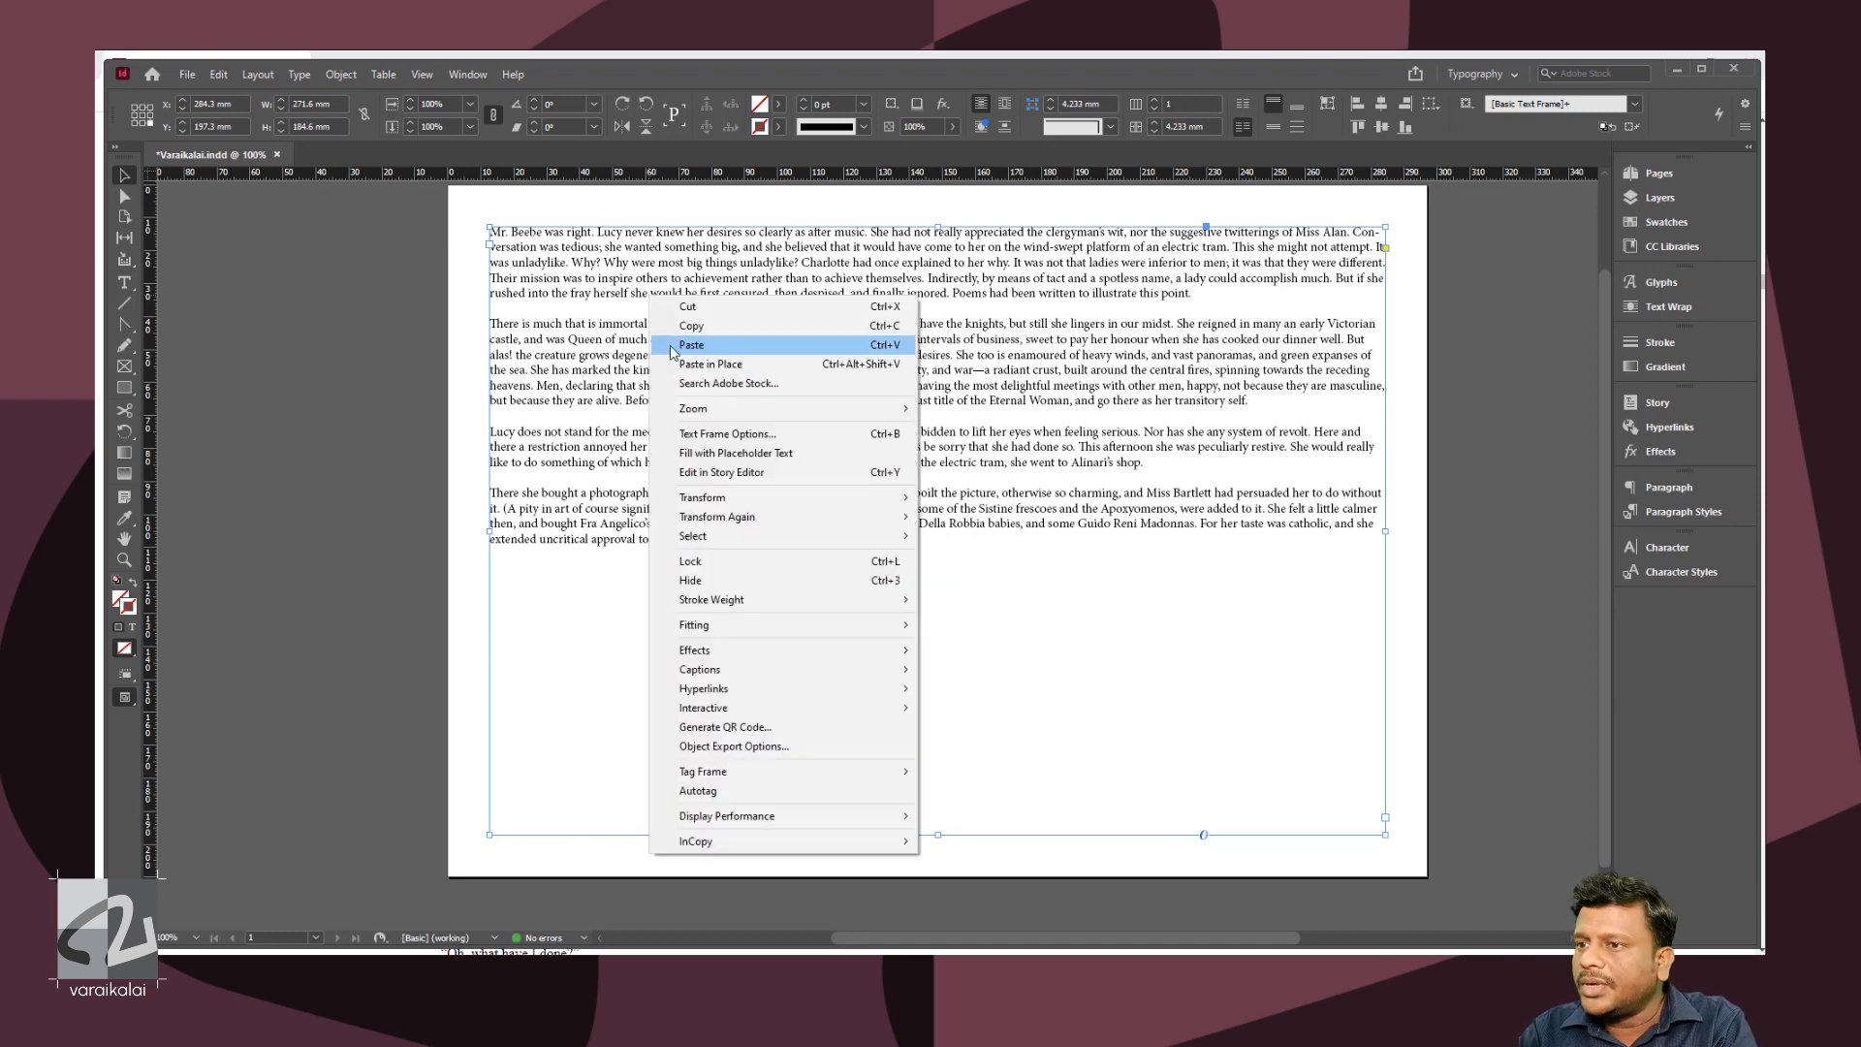
click(704, 434)
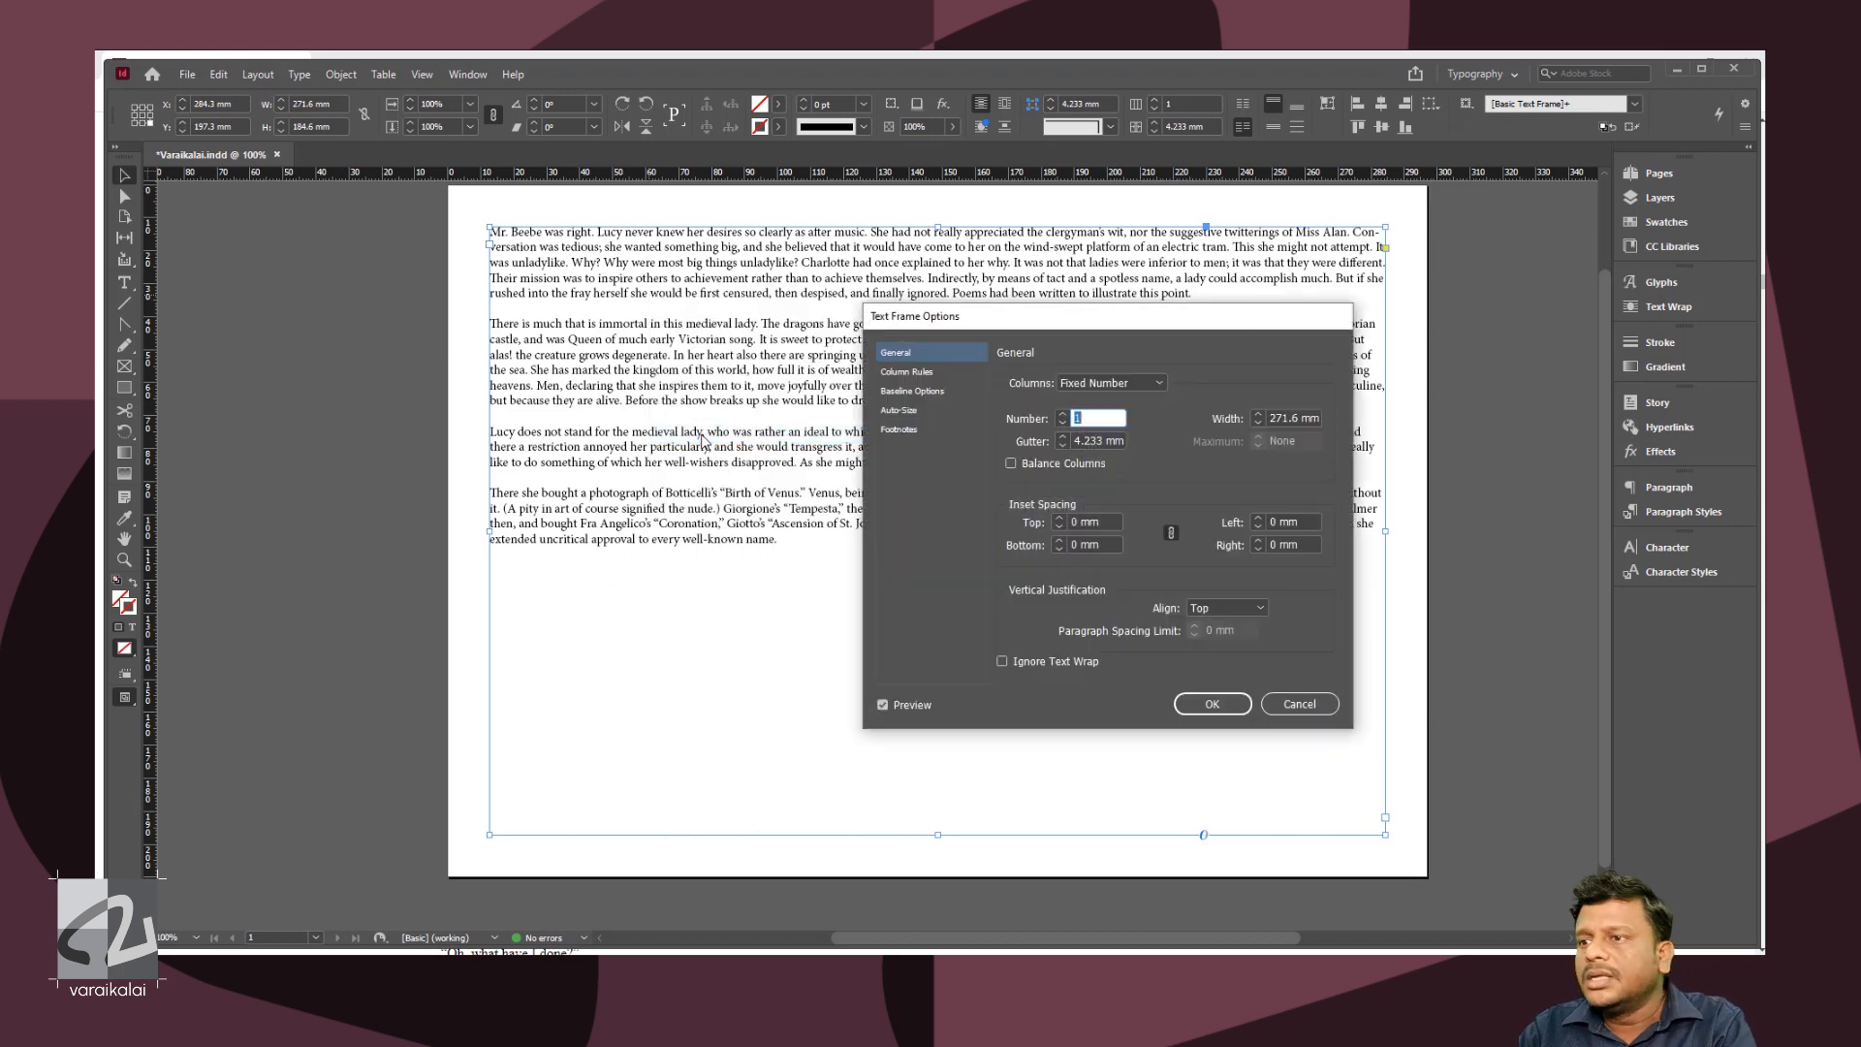
drag(1102, 328, 1247, 446)
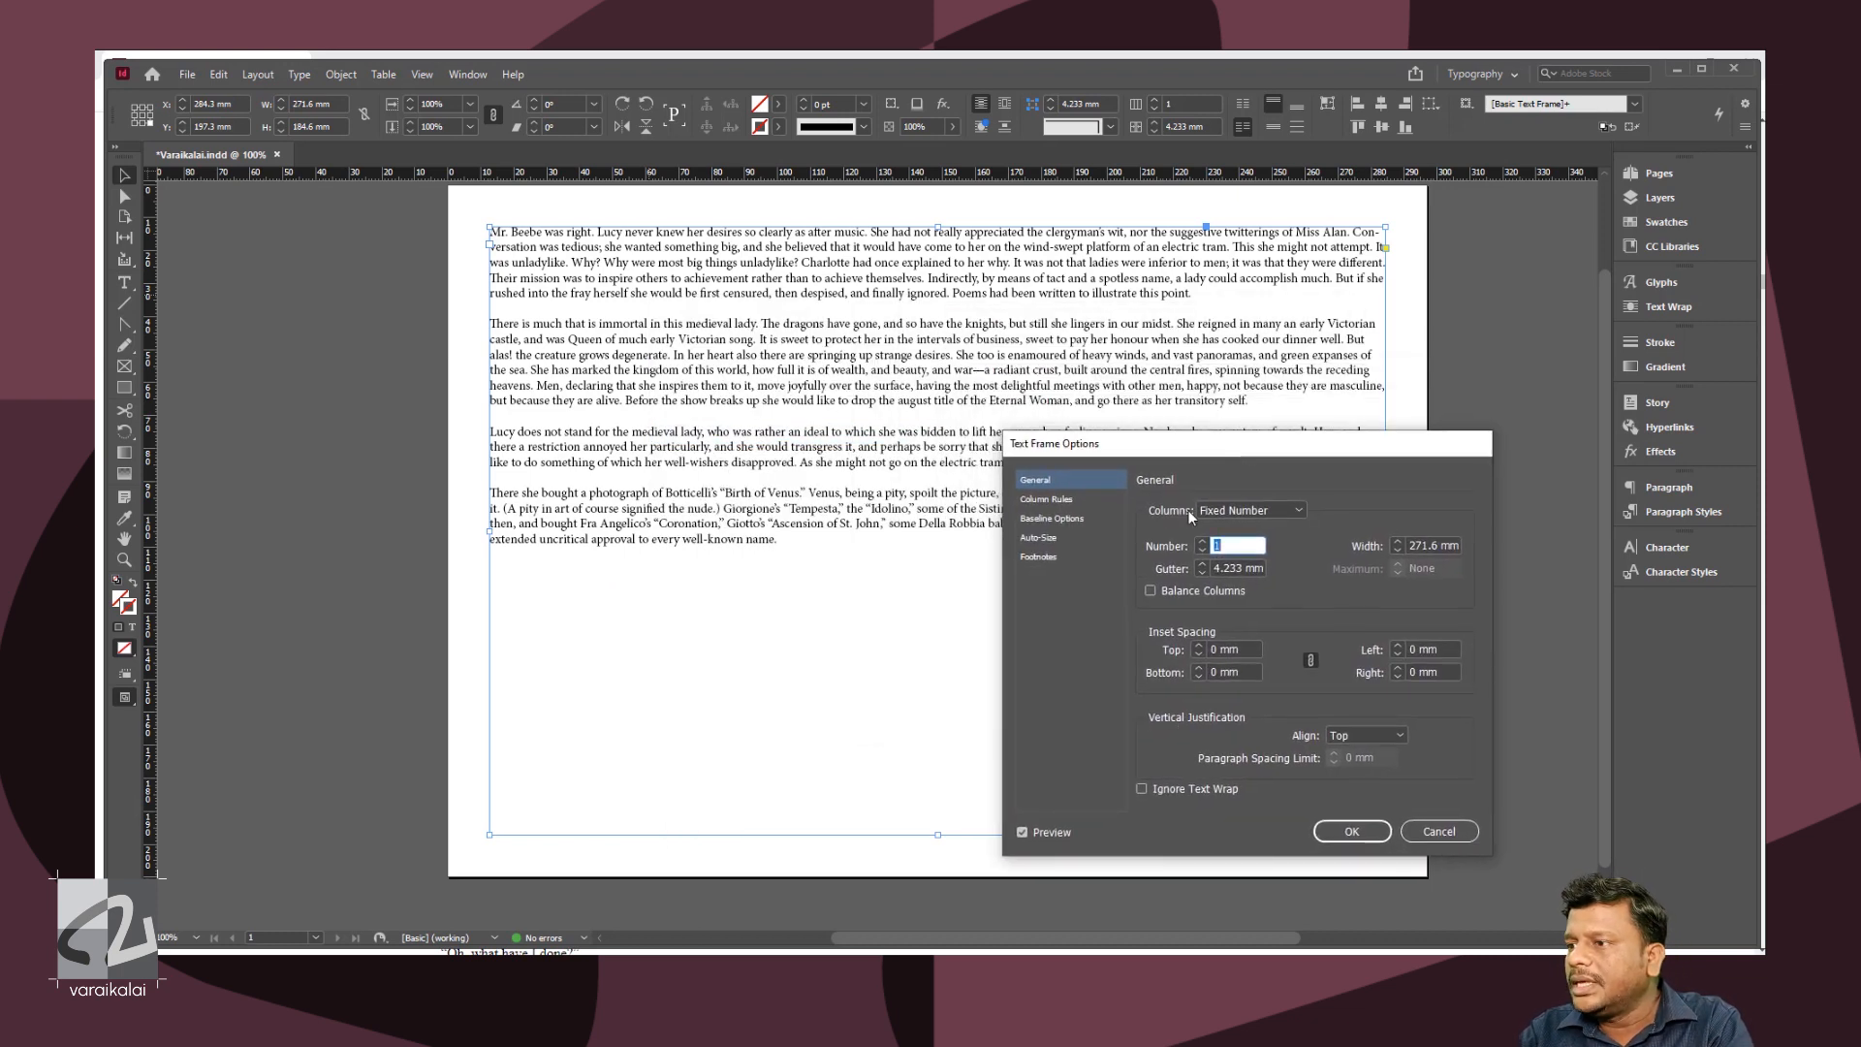
click(1253, 510)
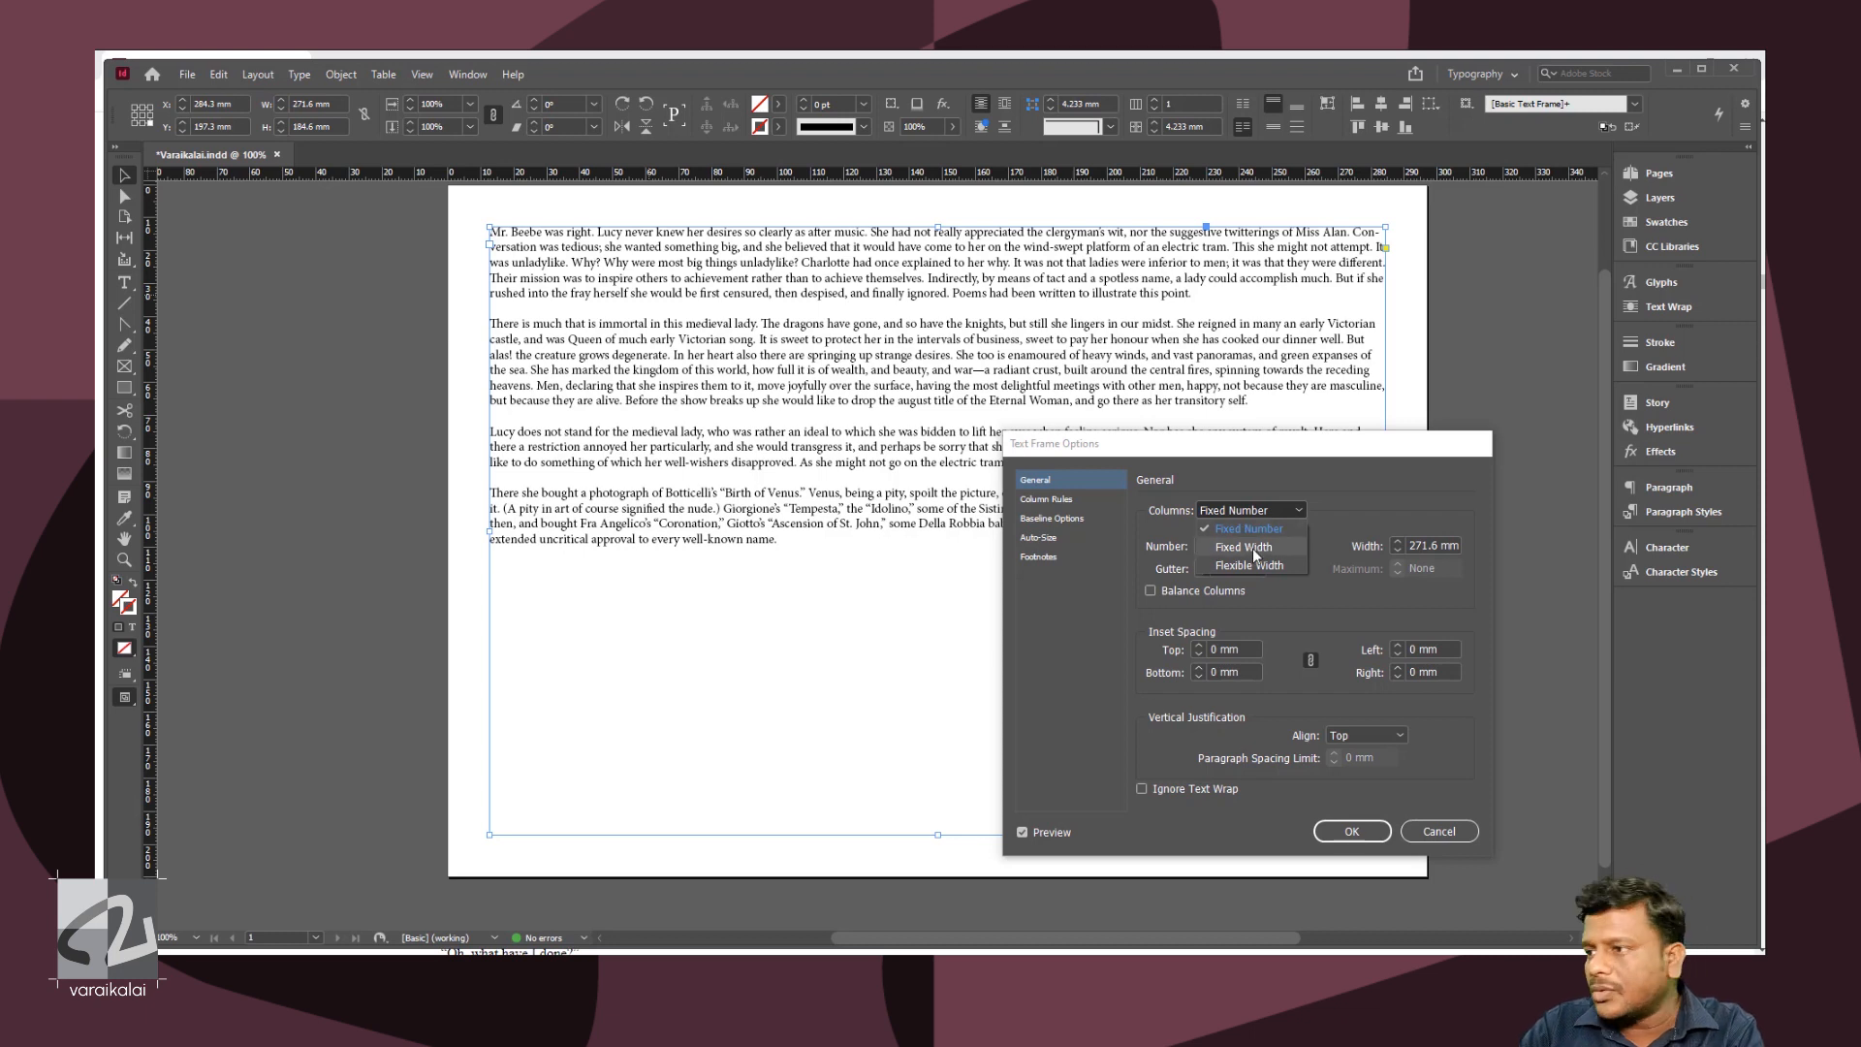
click(1245, 529)
double_click(1235, 549)
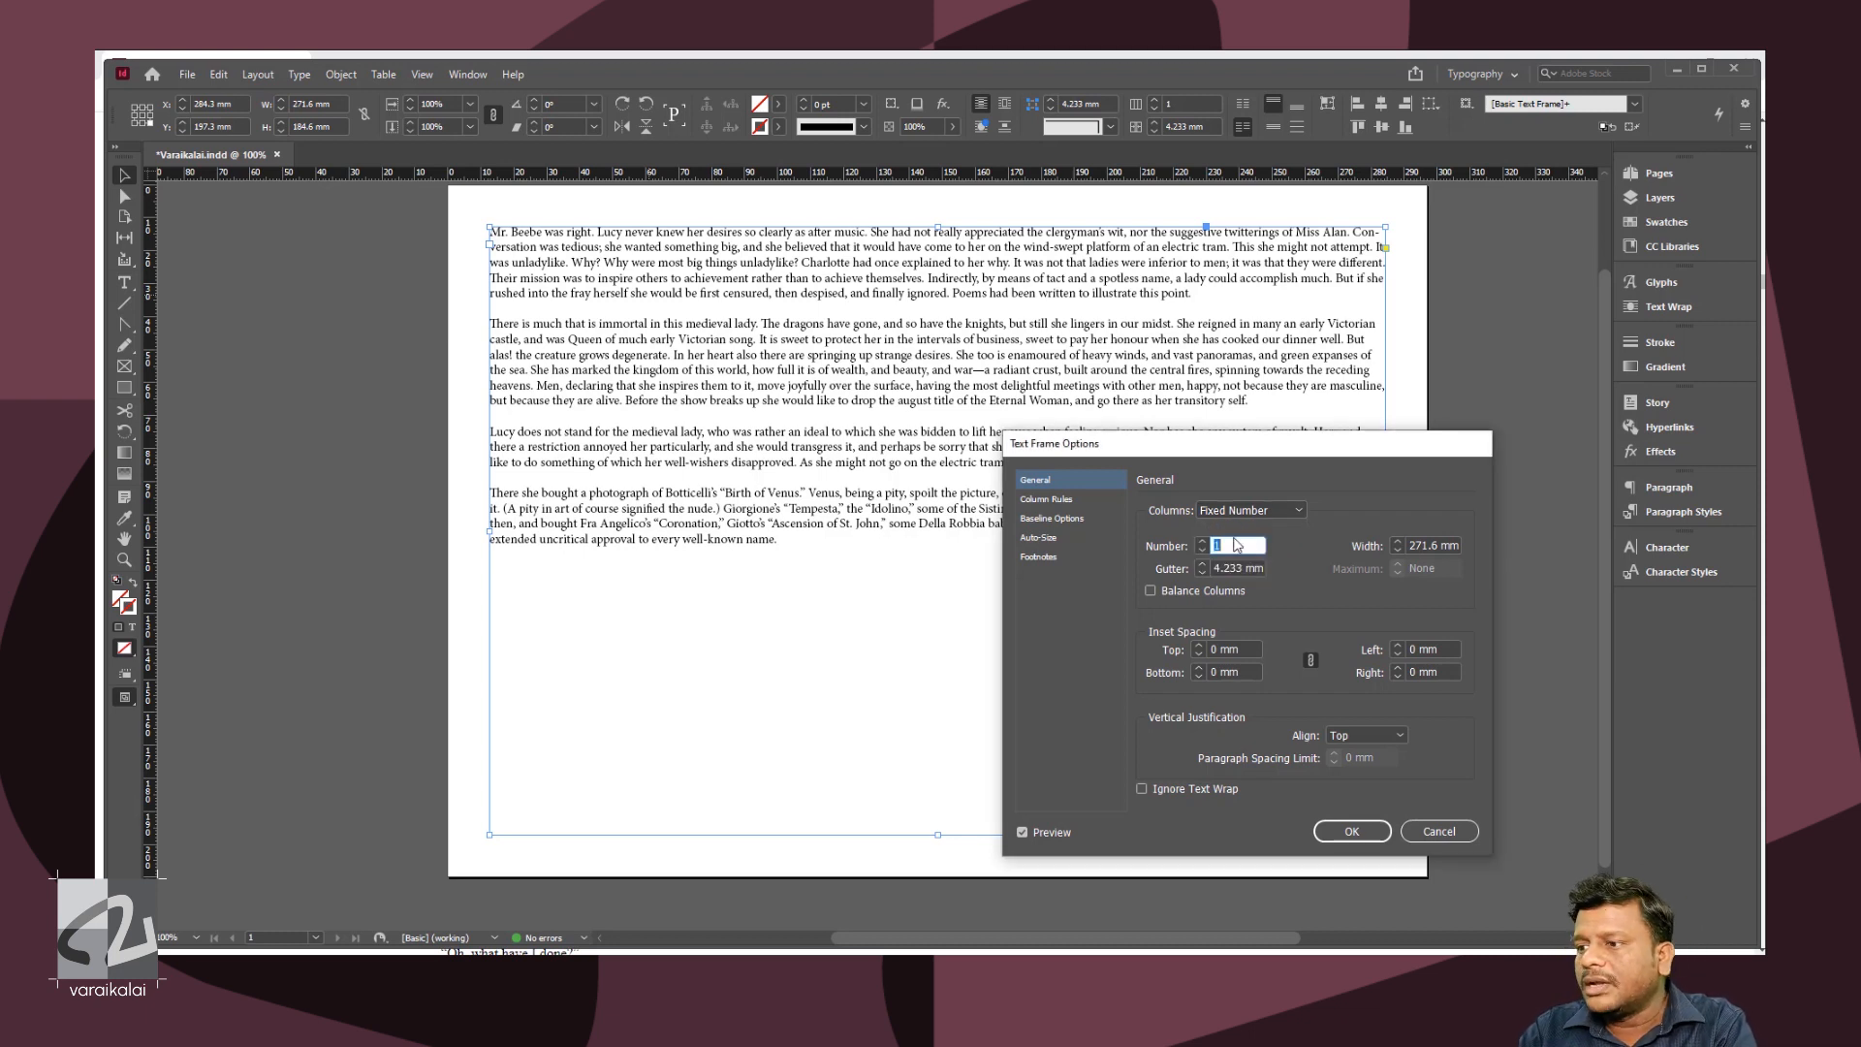
- Try different column counts for the text frame, ending with the number of columns set to 4
click(1202, 541)
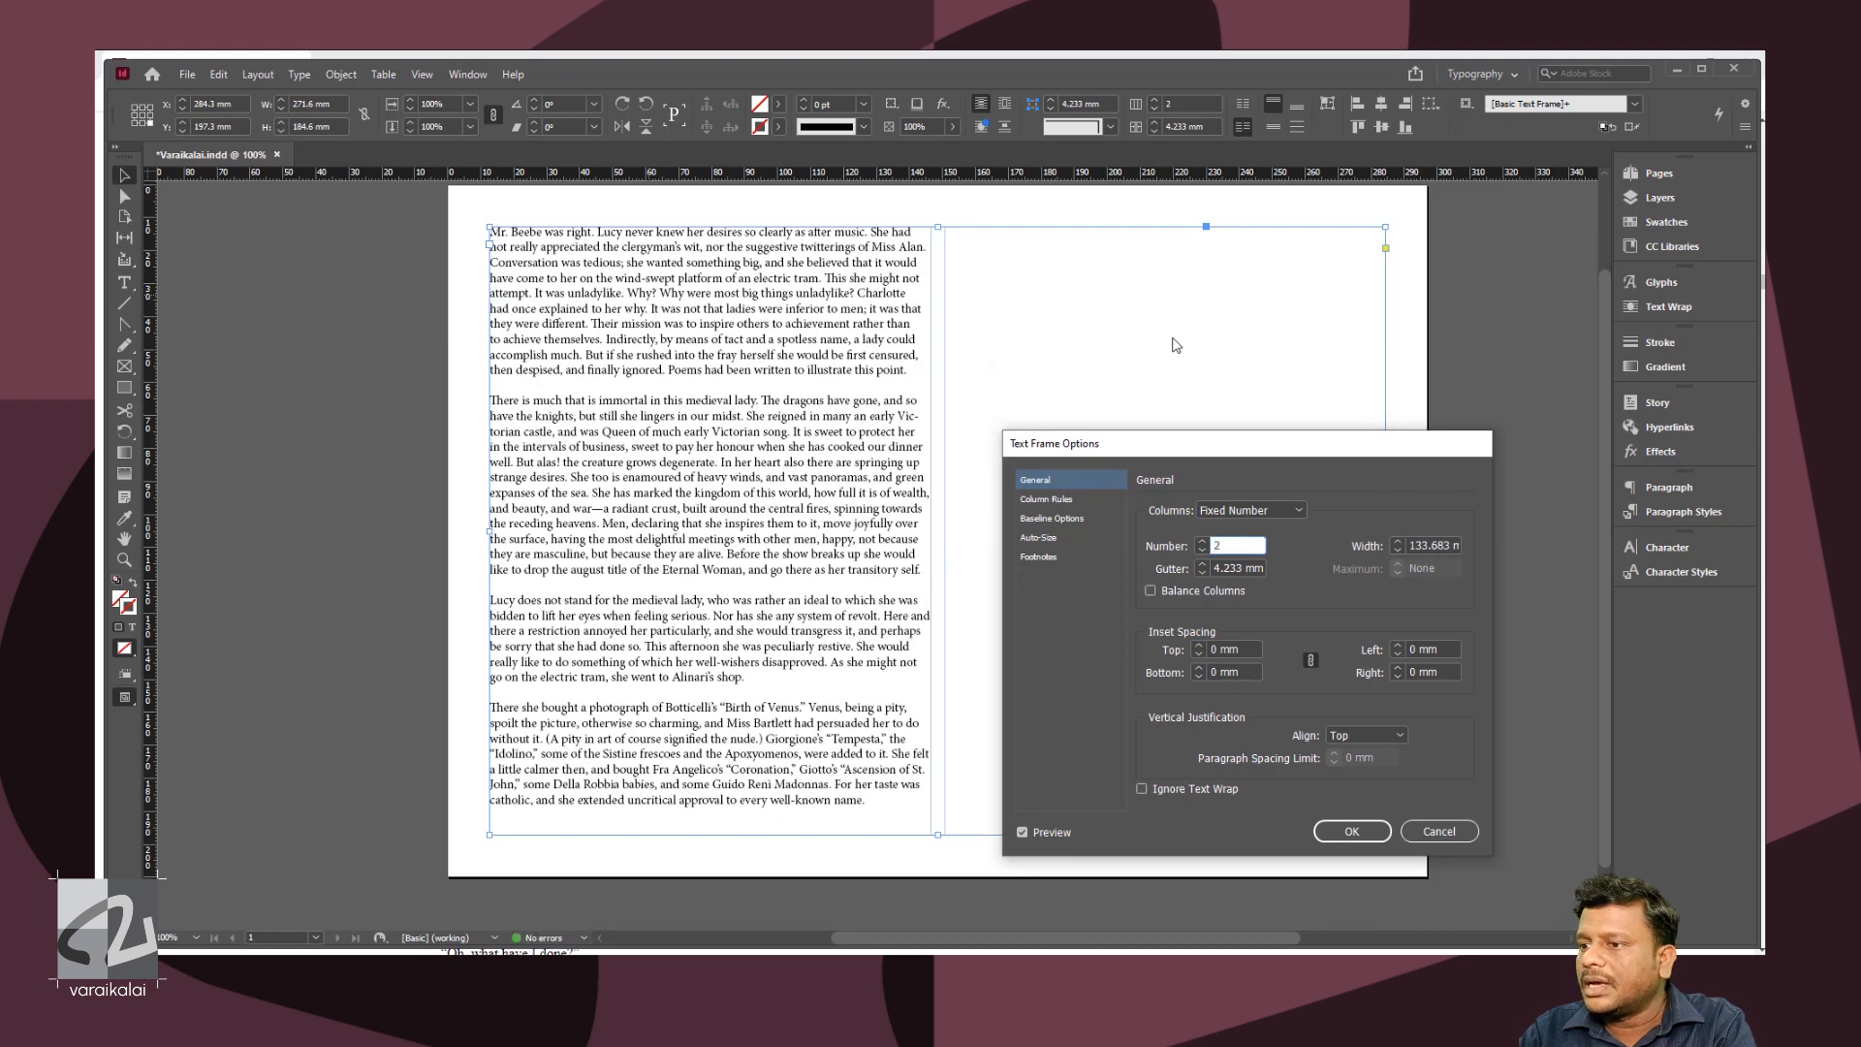
click(1203, 551)
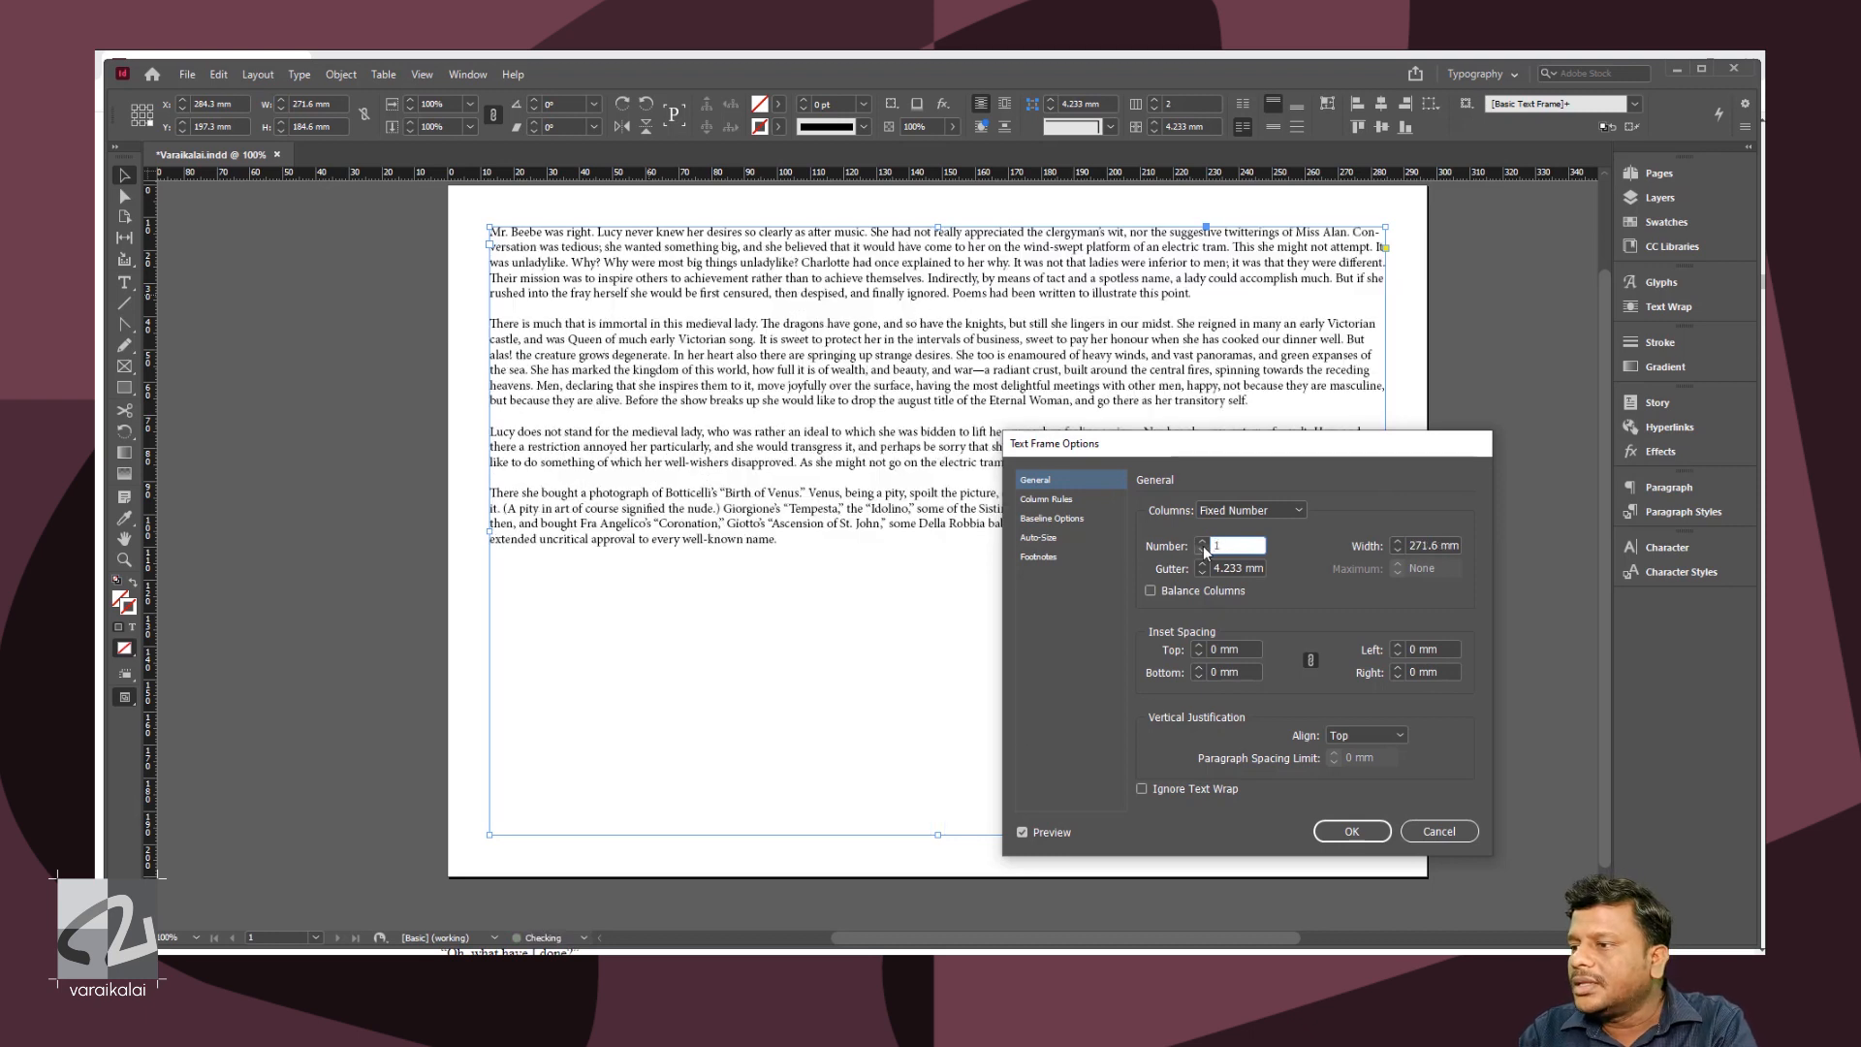
click(1203, 541)
click(1203, 542)
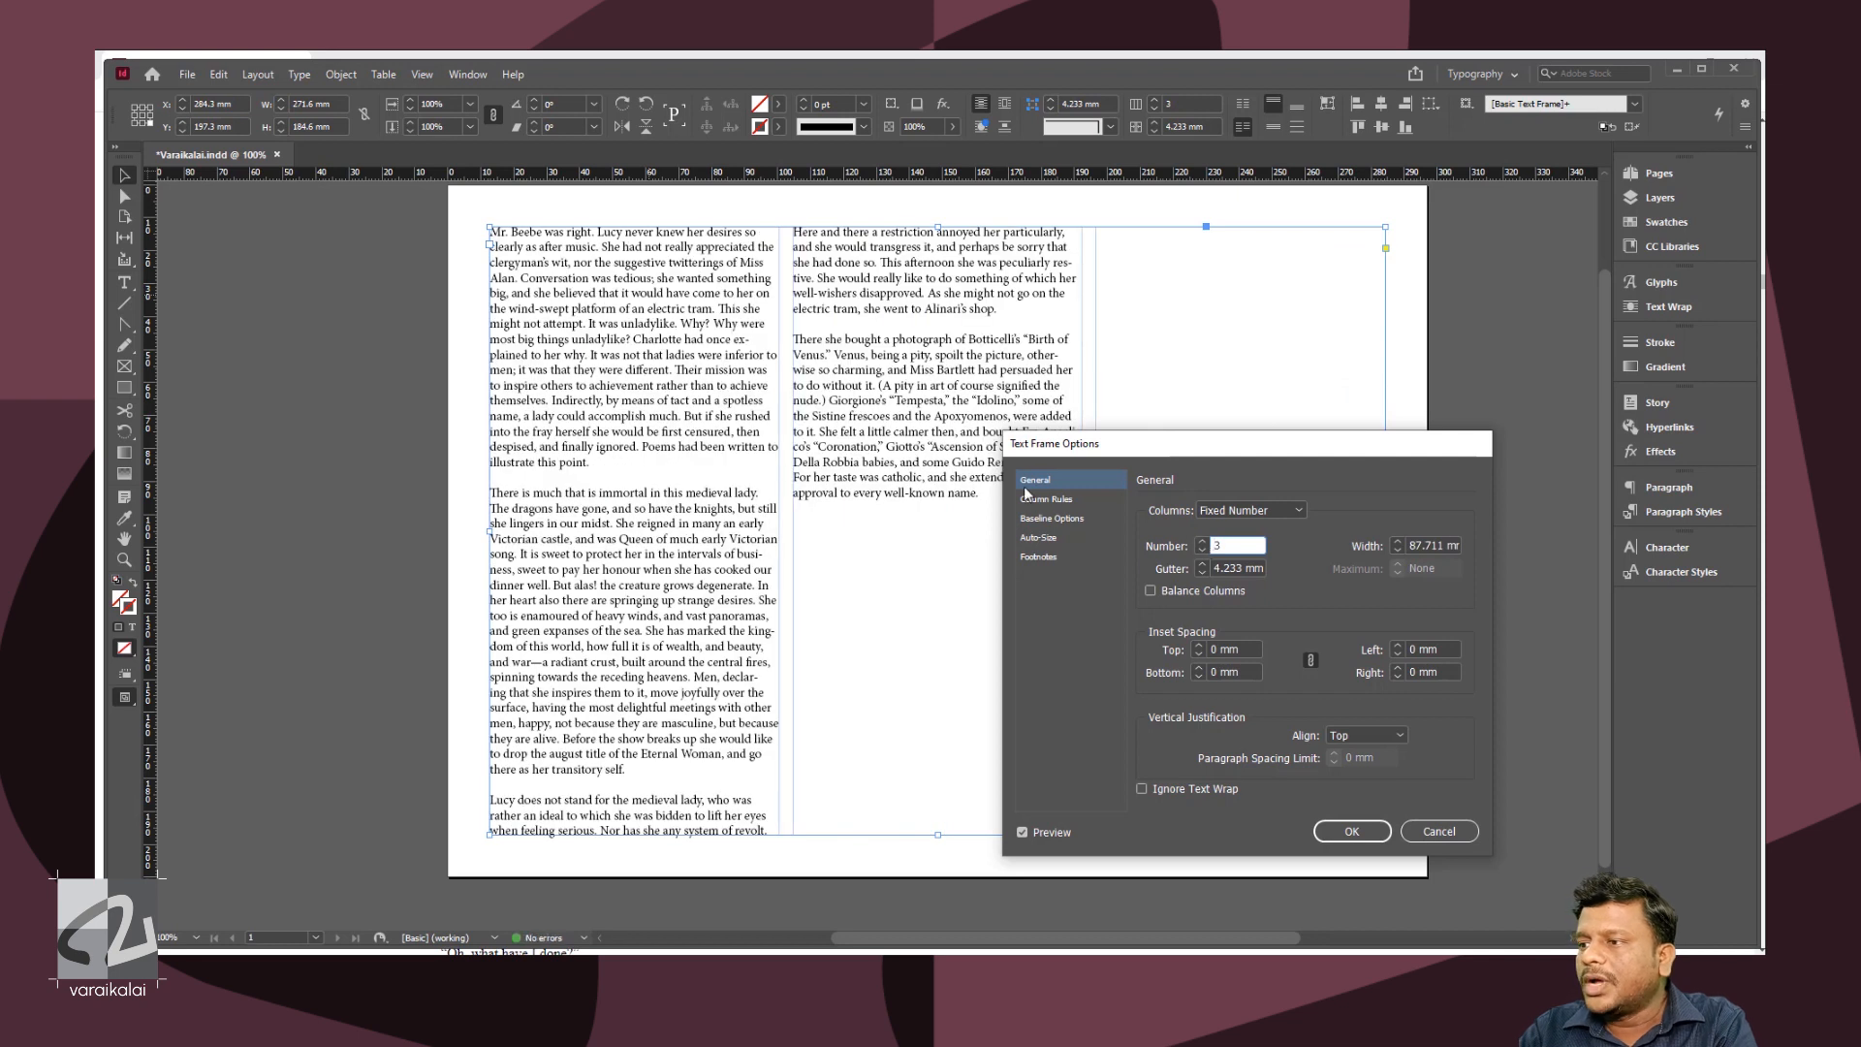
click(1203, 542)
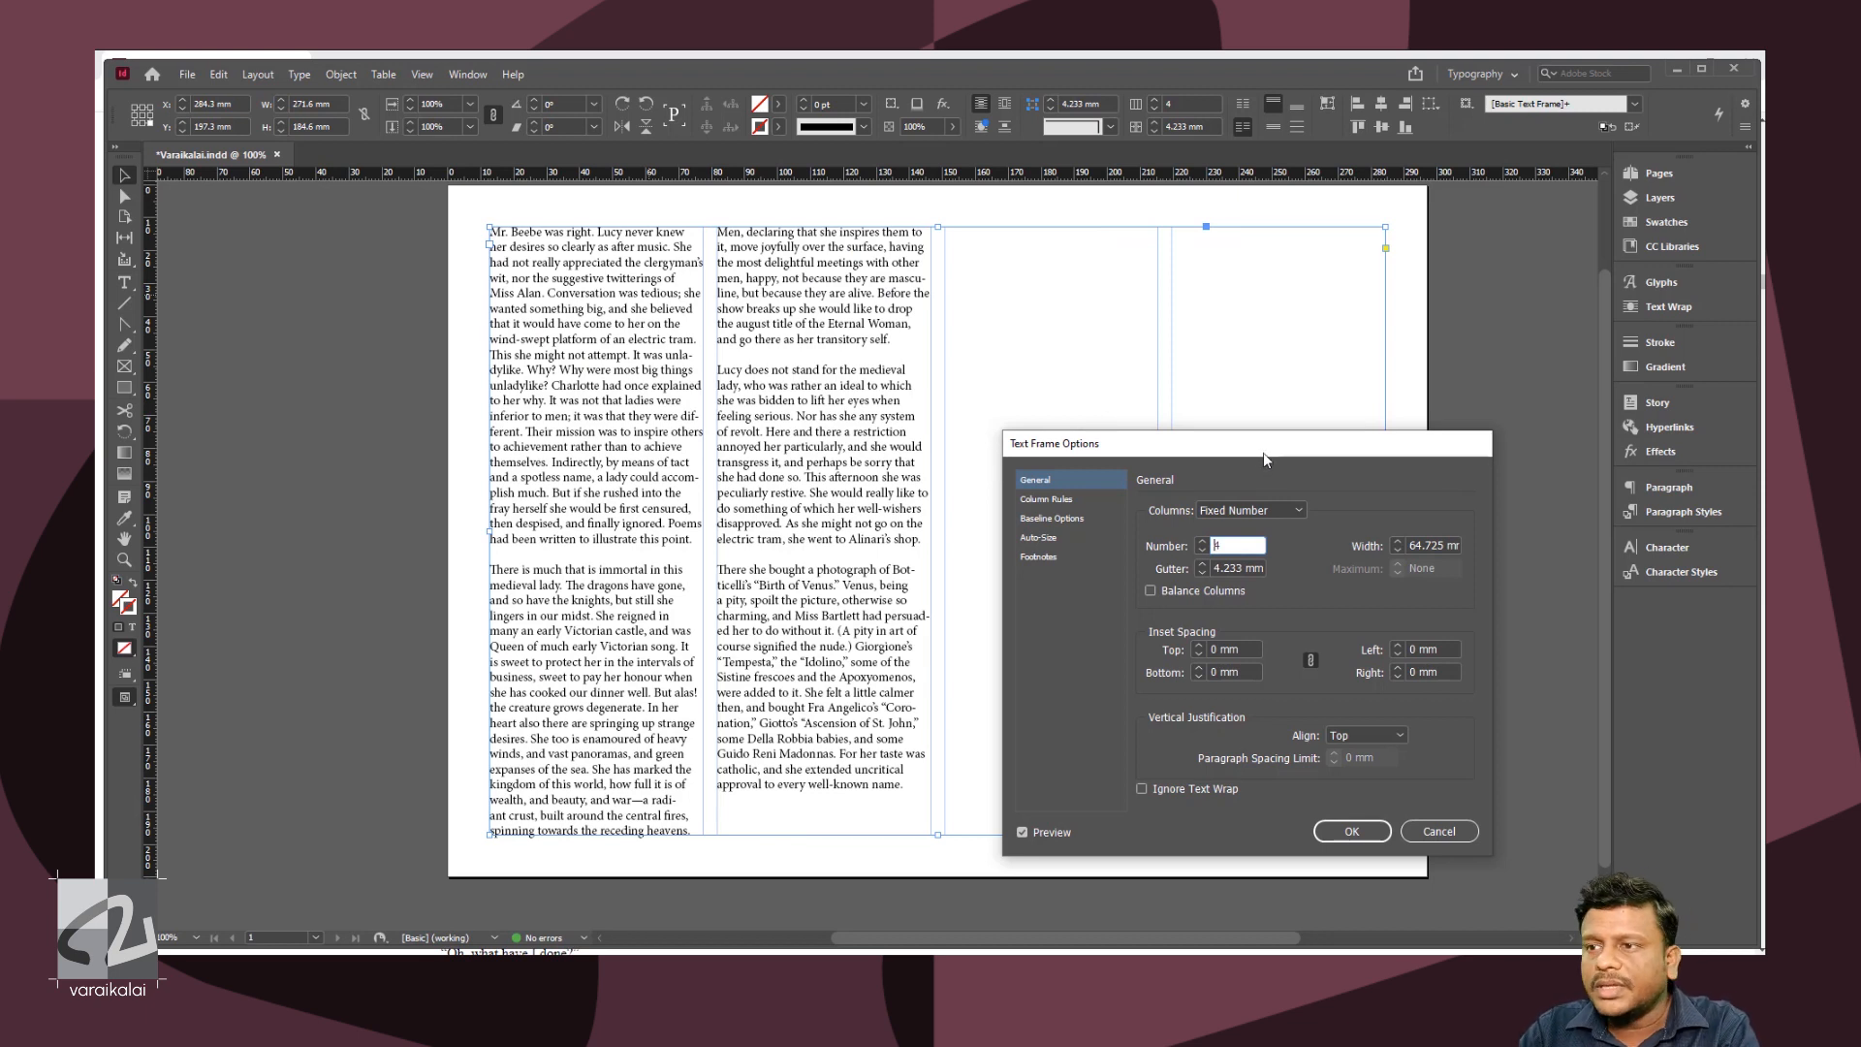
- Try a wider gutter of 11 mm between the text frame's four columns
drag(1264, 451, 1373, 406)
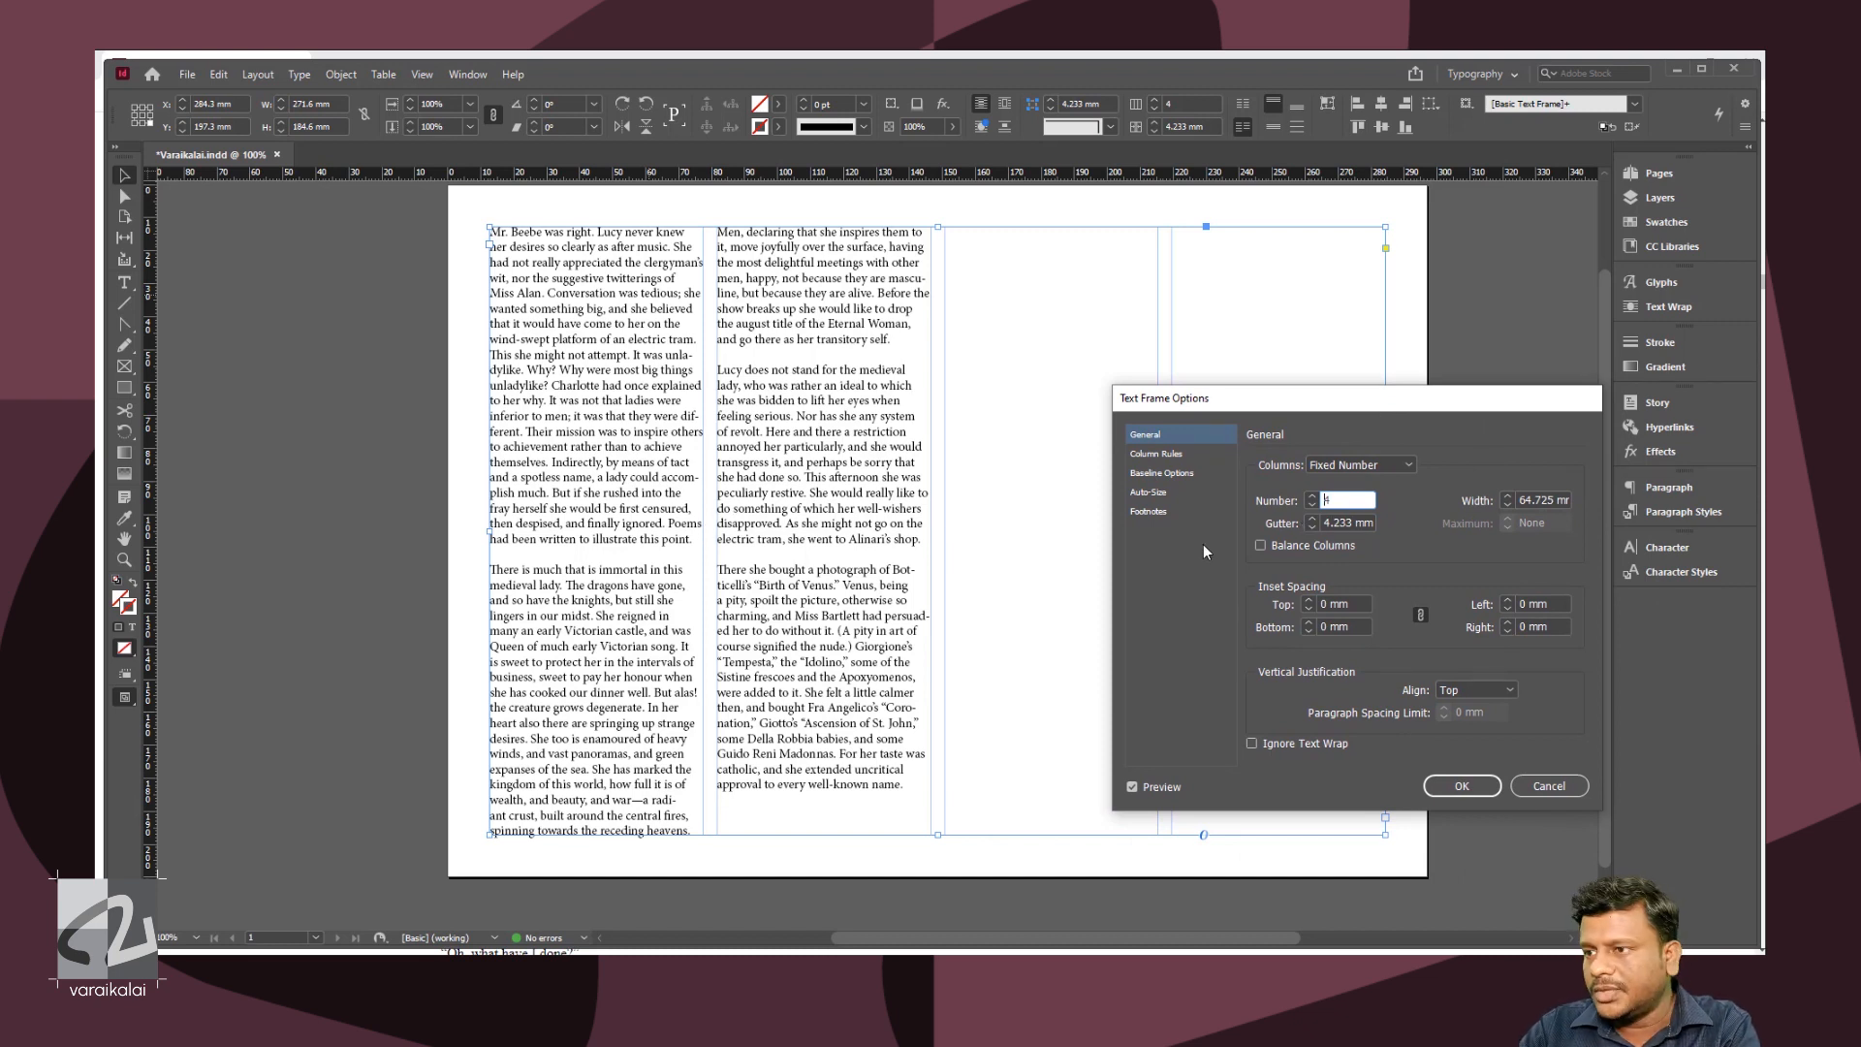
click(1311, 525)
click(1310, 521)
click(1309, 521)
click(1309, 521)
click(1310, 522)
click(1309, 522)
click(1310, 522)
click(1309, 521)
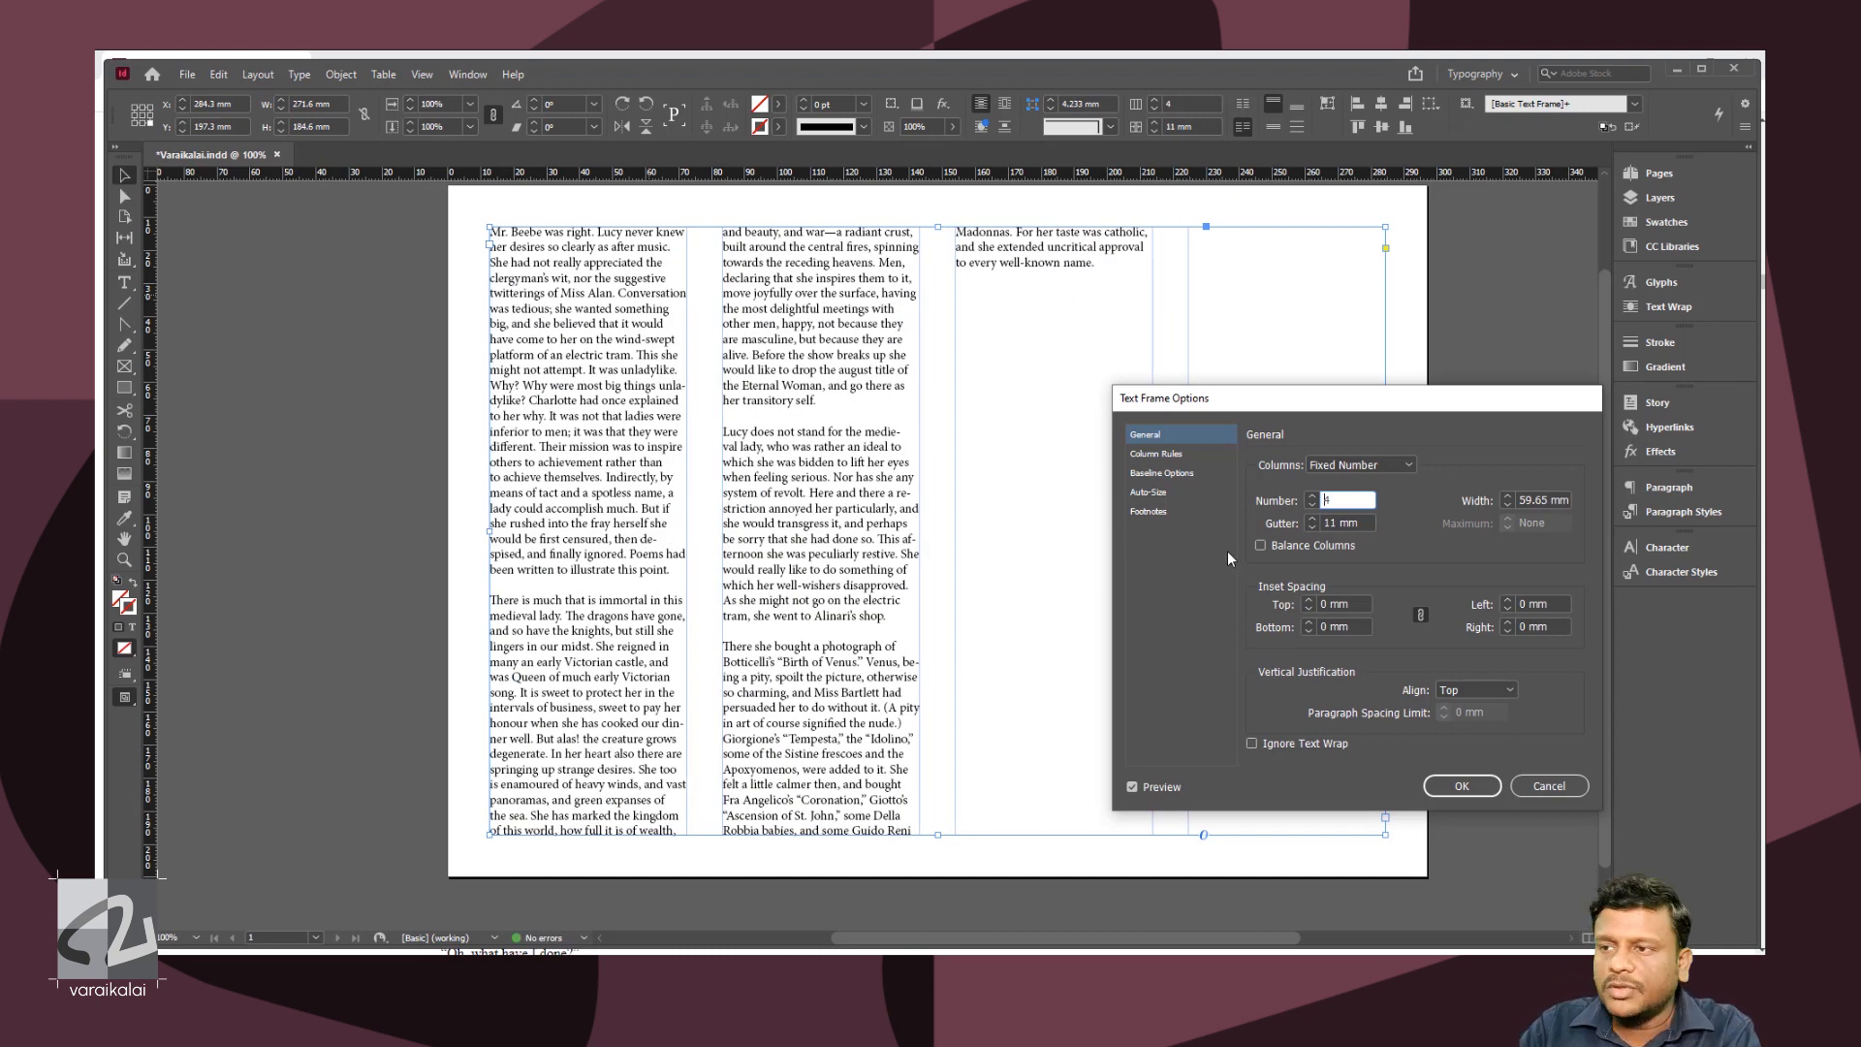
- Set the gutter between the text frame's columns to 5 mm and apply the frame options
click(1313, 529)
click(1313, 529)
click(1313, 529)
click(1312, 529)
click(1312, 530)
click(1313, 529)
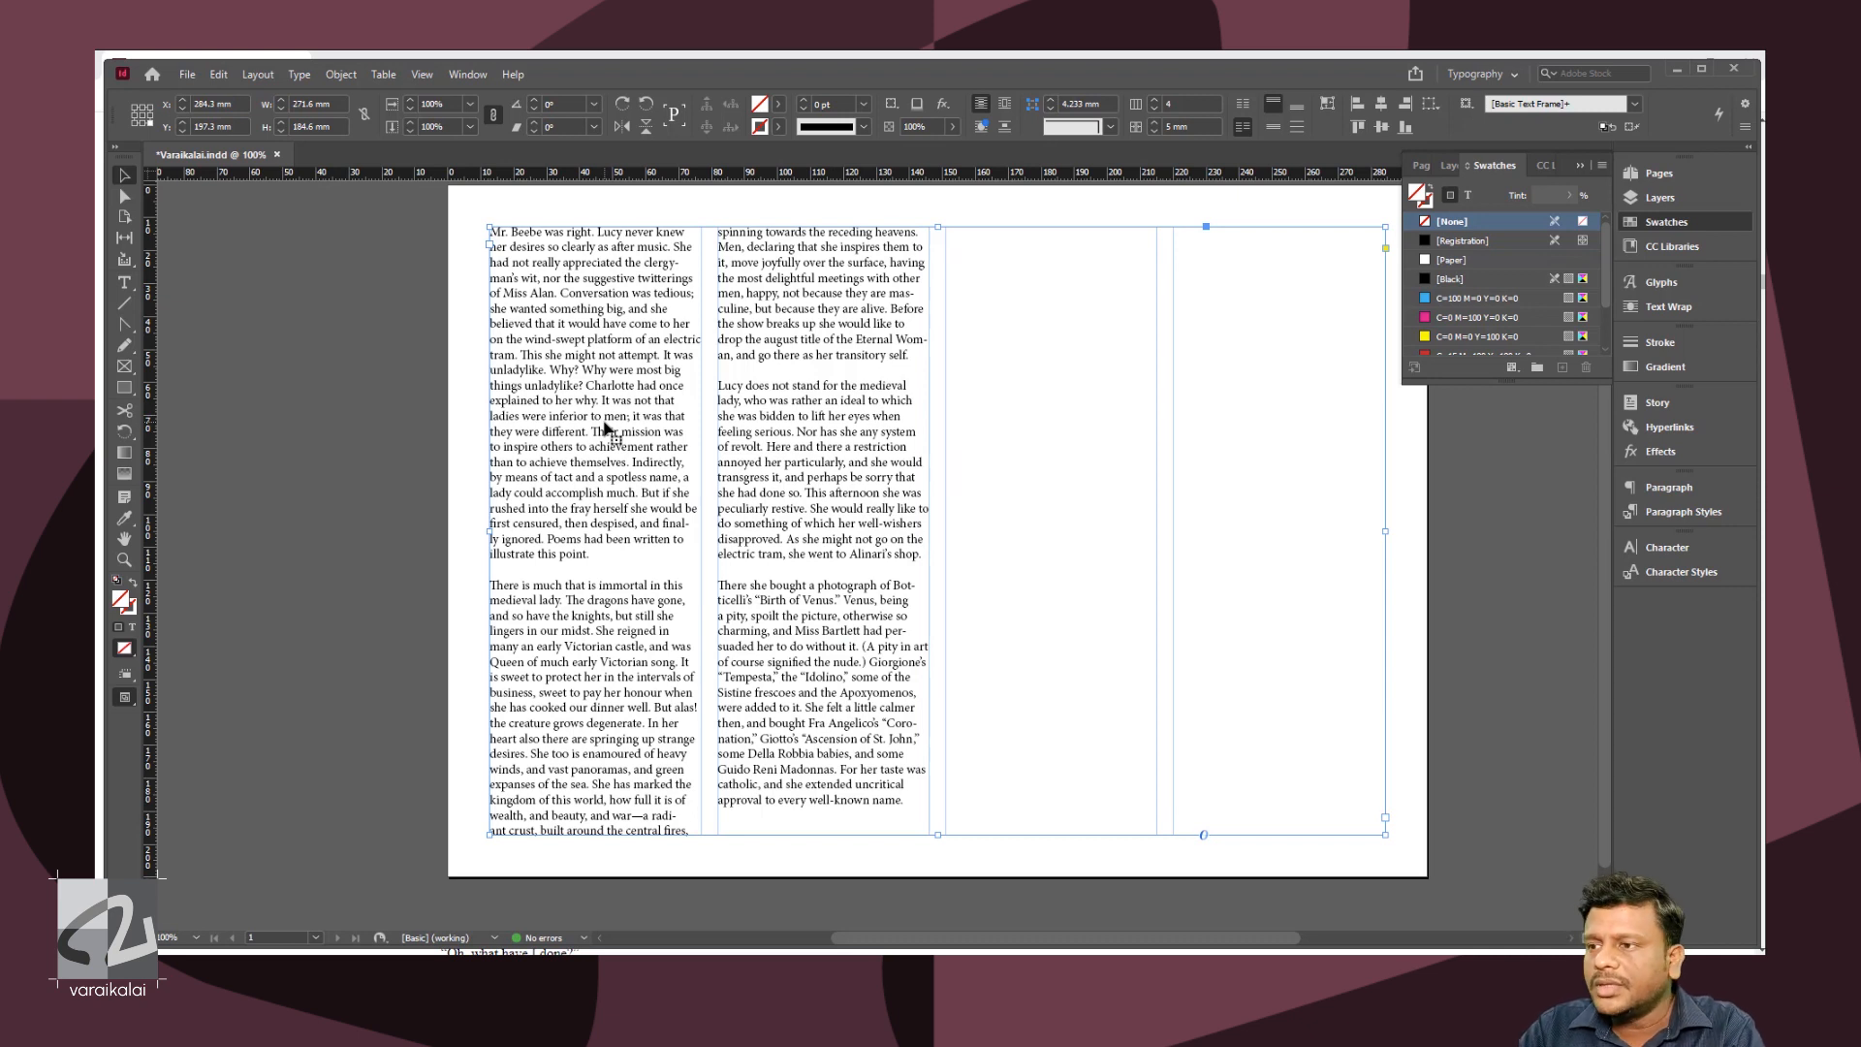
- Fill the text frame with the yellow C=0 M=0 Y=100 K=0 swatch, then hide the guides and show them again
click(1431, 339)
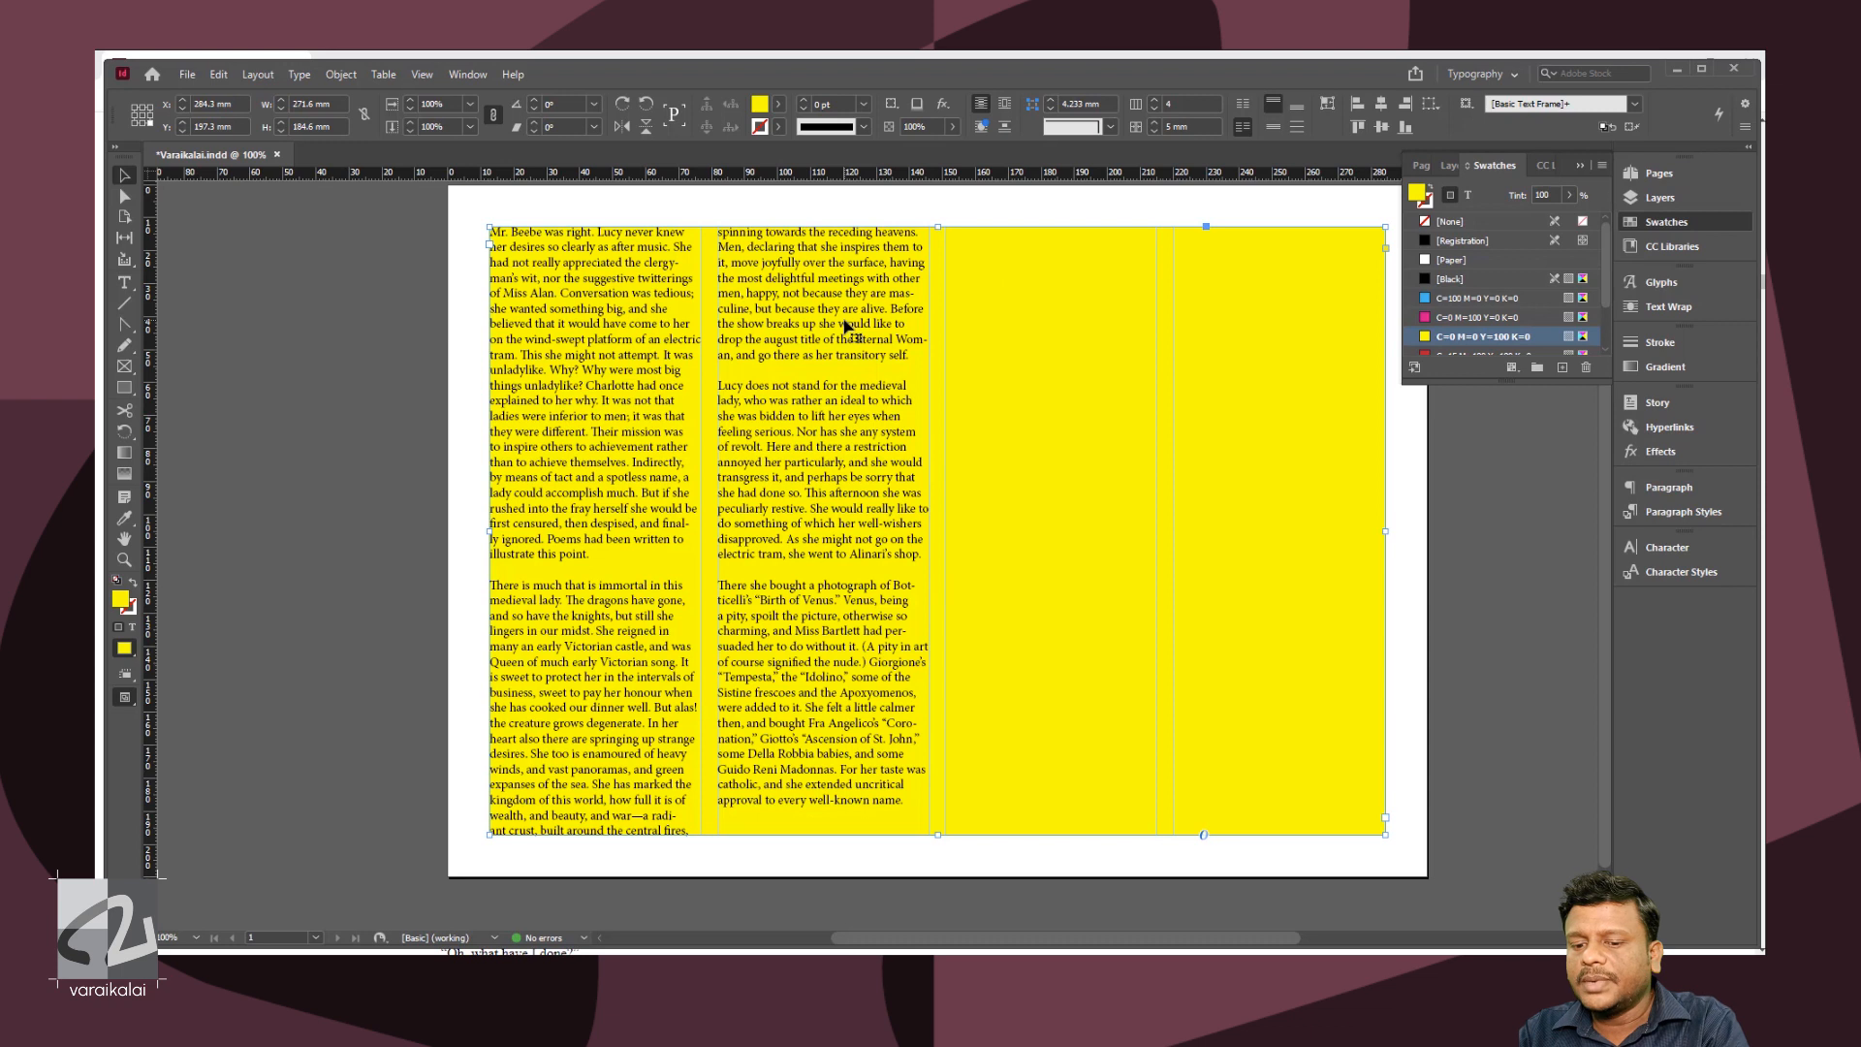
key(ctrl+semicolon)
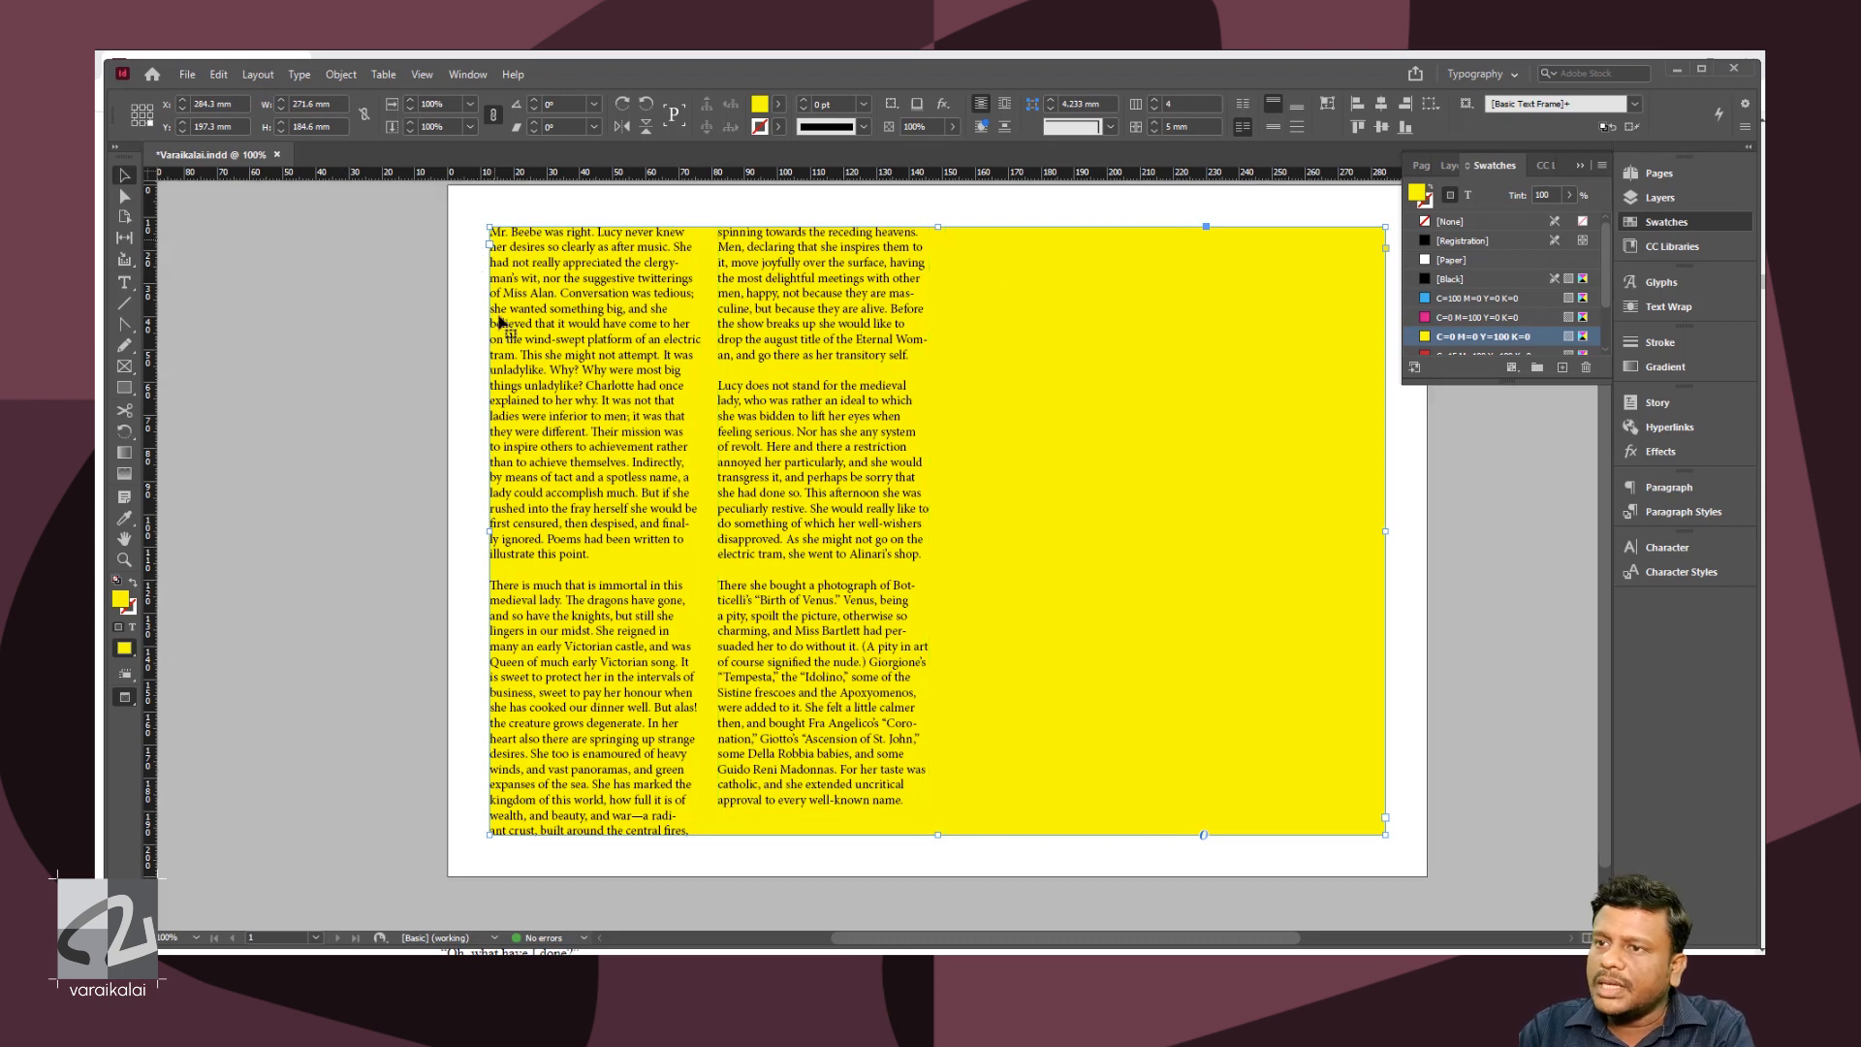
key(ctrl+semicolon)
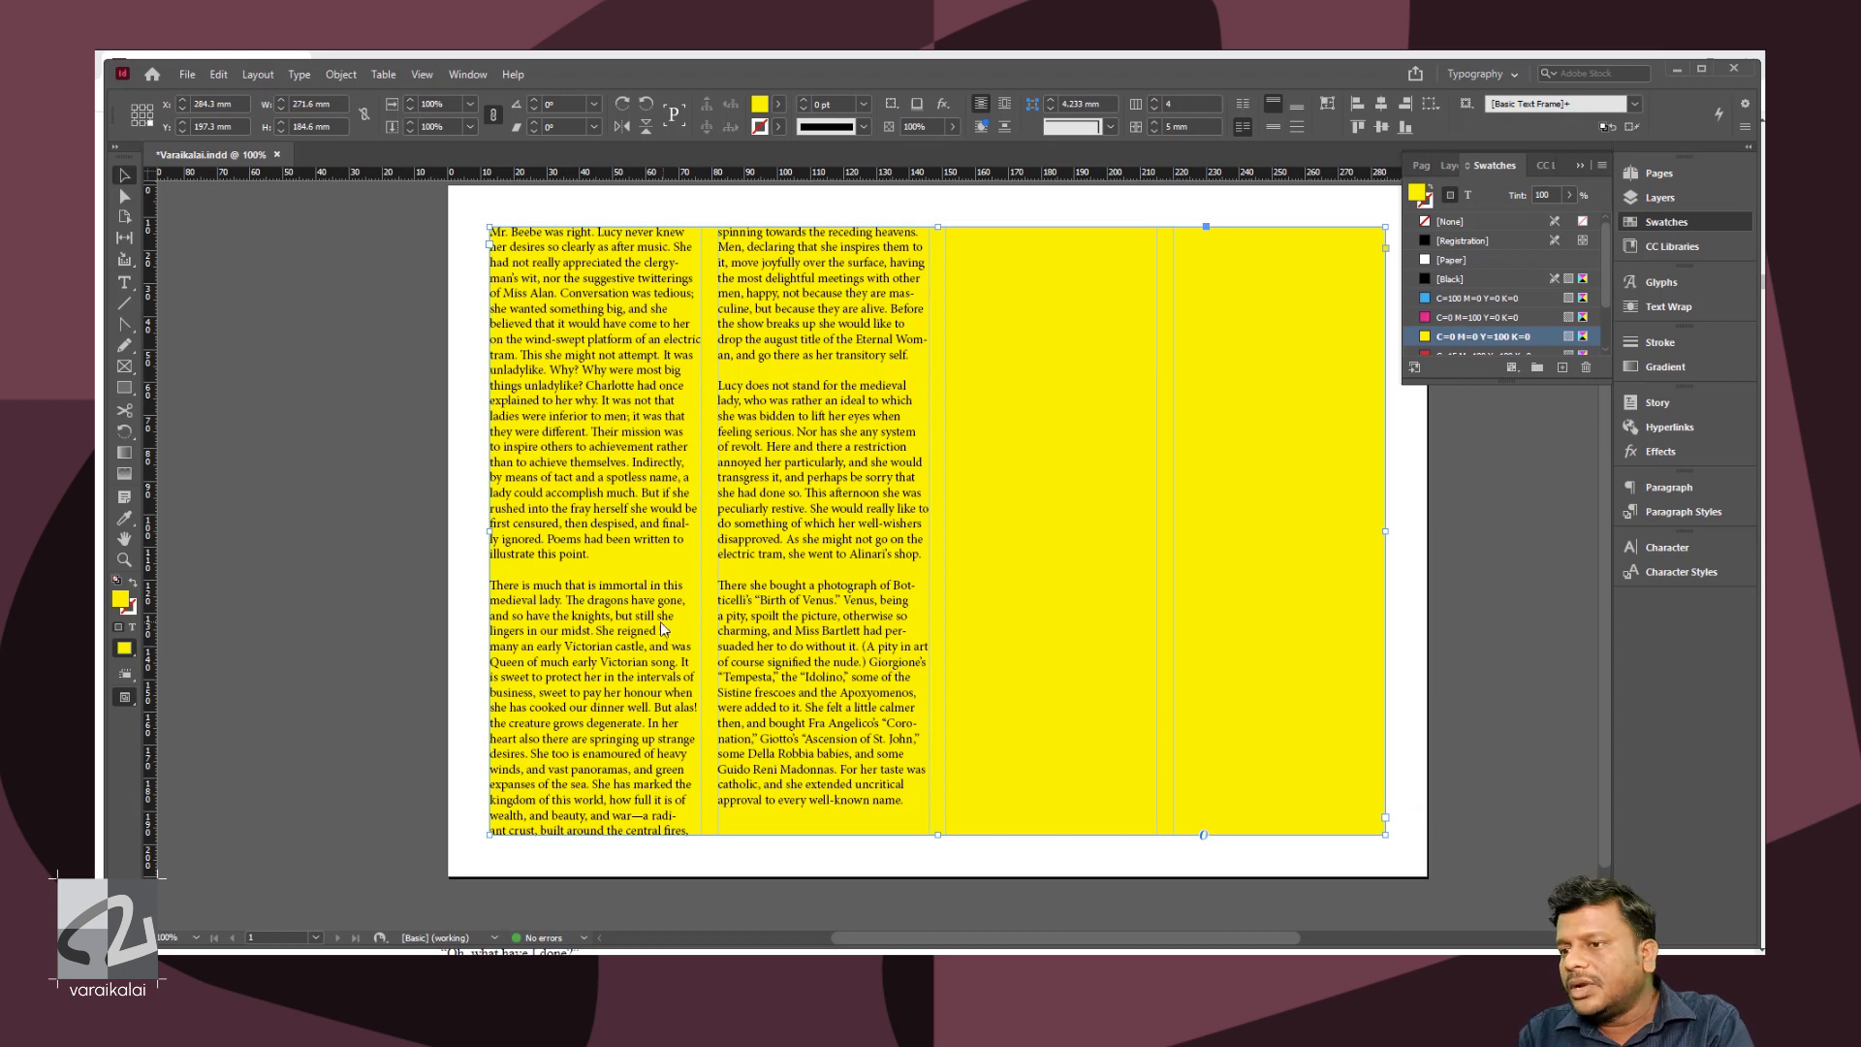
- Set the text frame's inset spacing to 5 mm on all four sides, apply it and deselect the frame
key(ctrl+b)
click(1308, 602)
click(1308, 602)
click(1309, 602)
click(1308, 602)
click(1309, 602)
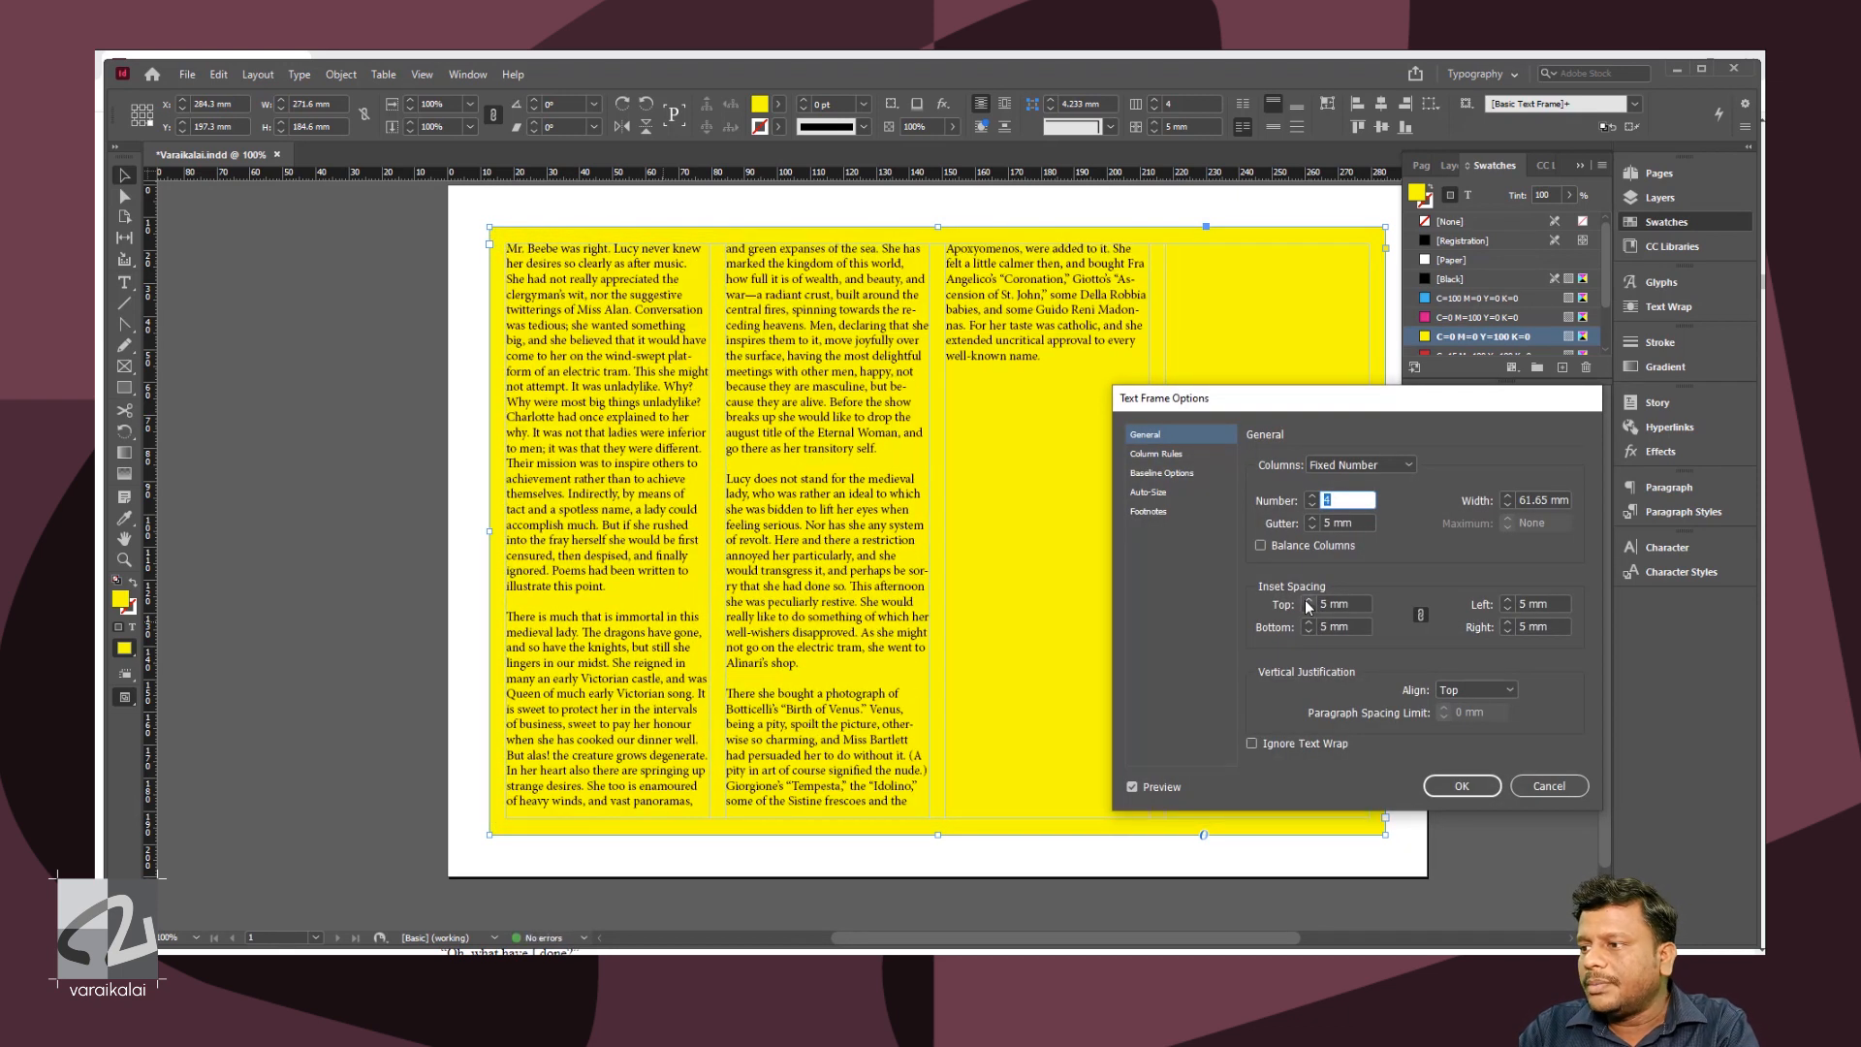
click(1461, 785)
click(760, 863)
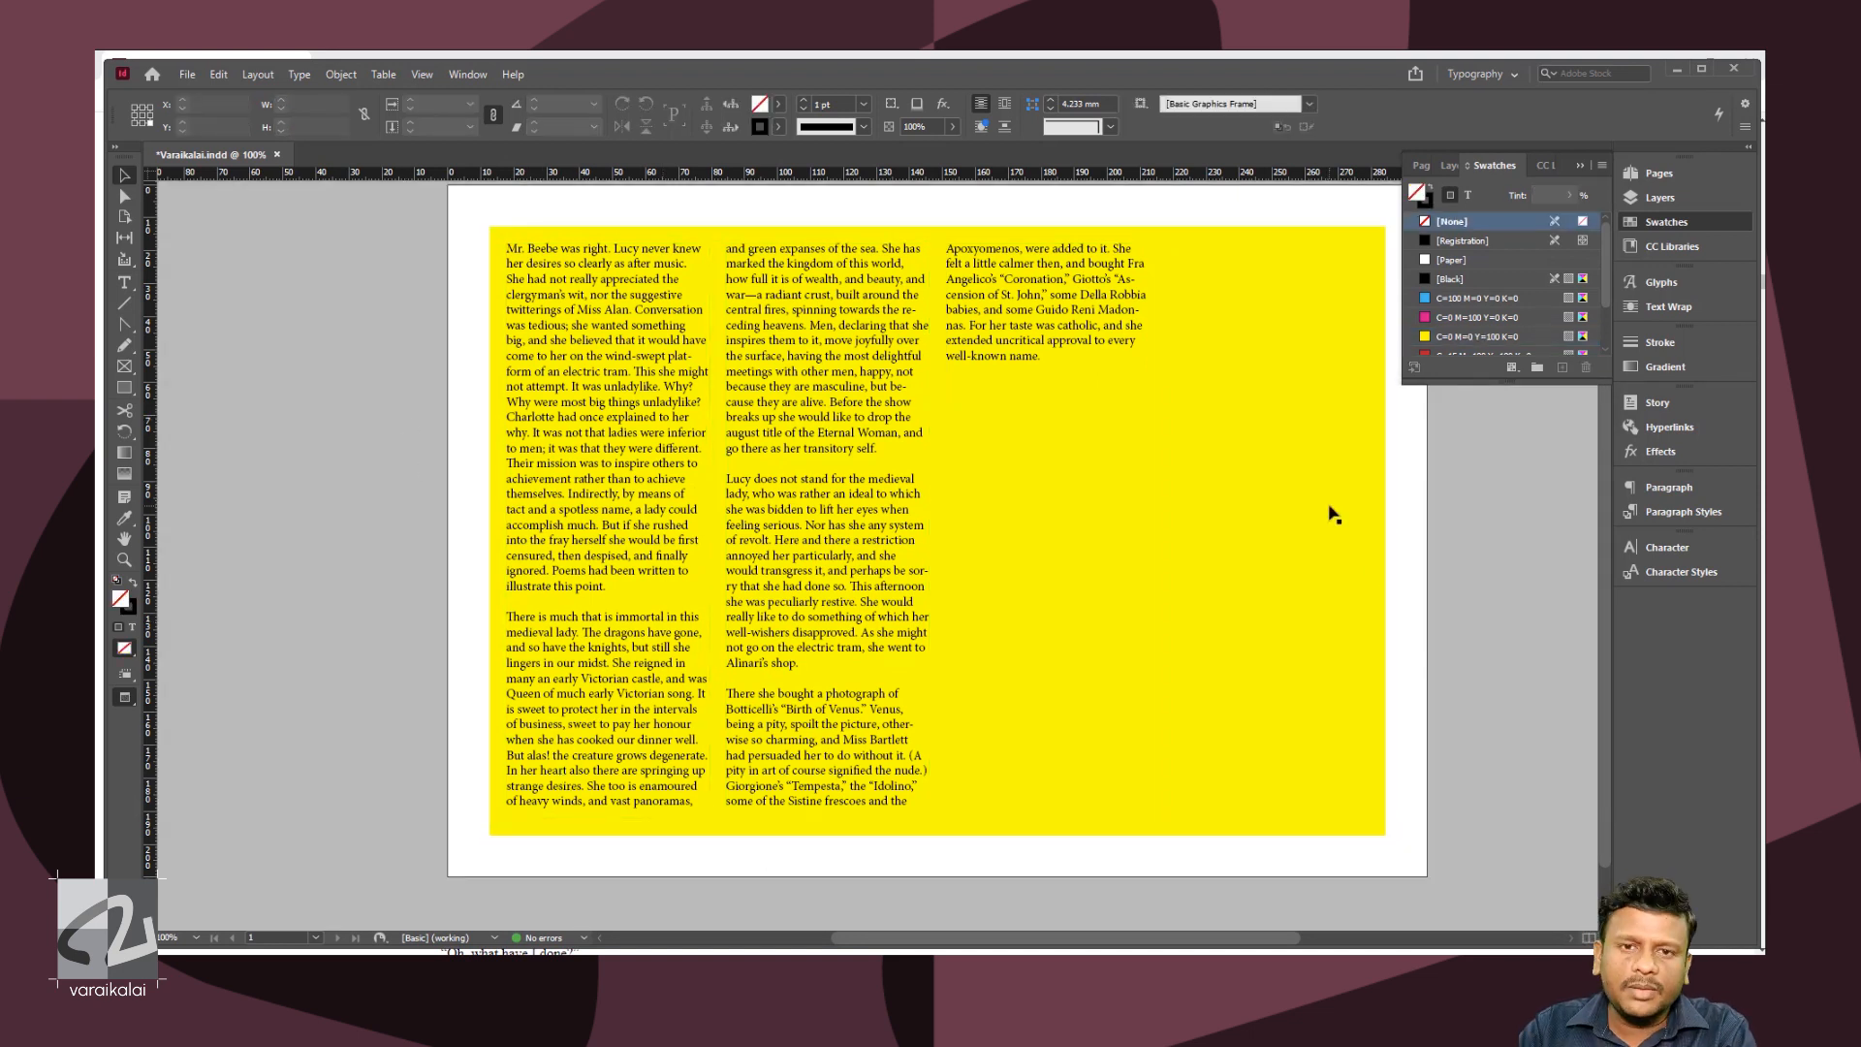
- Reselect the text frame and set its number of columns to 1 in Text Frame Options
click(907, 564)
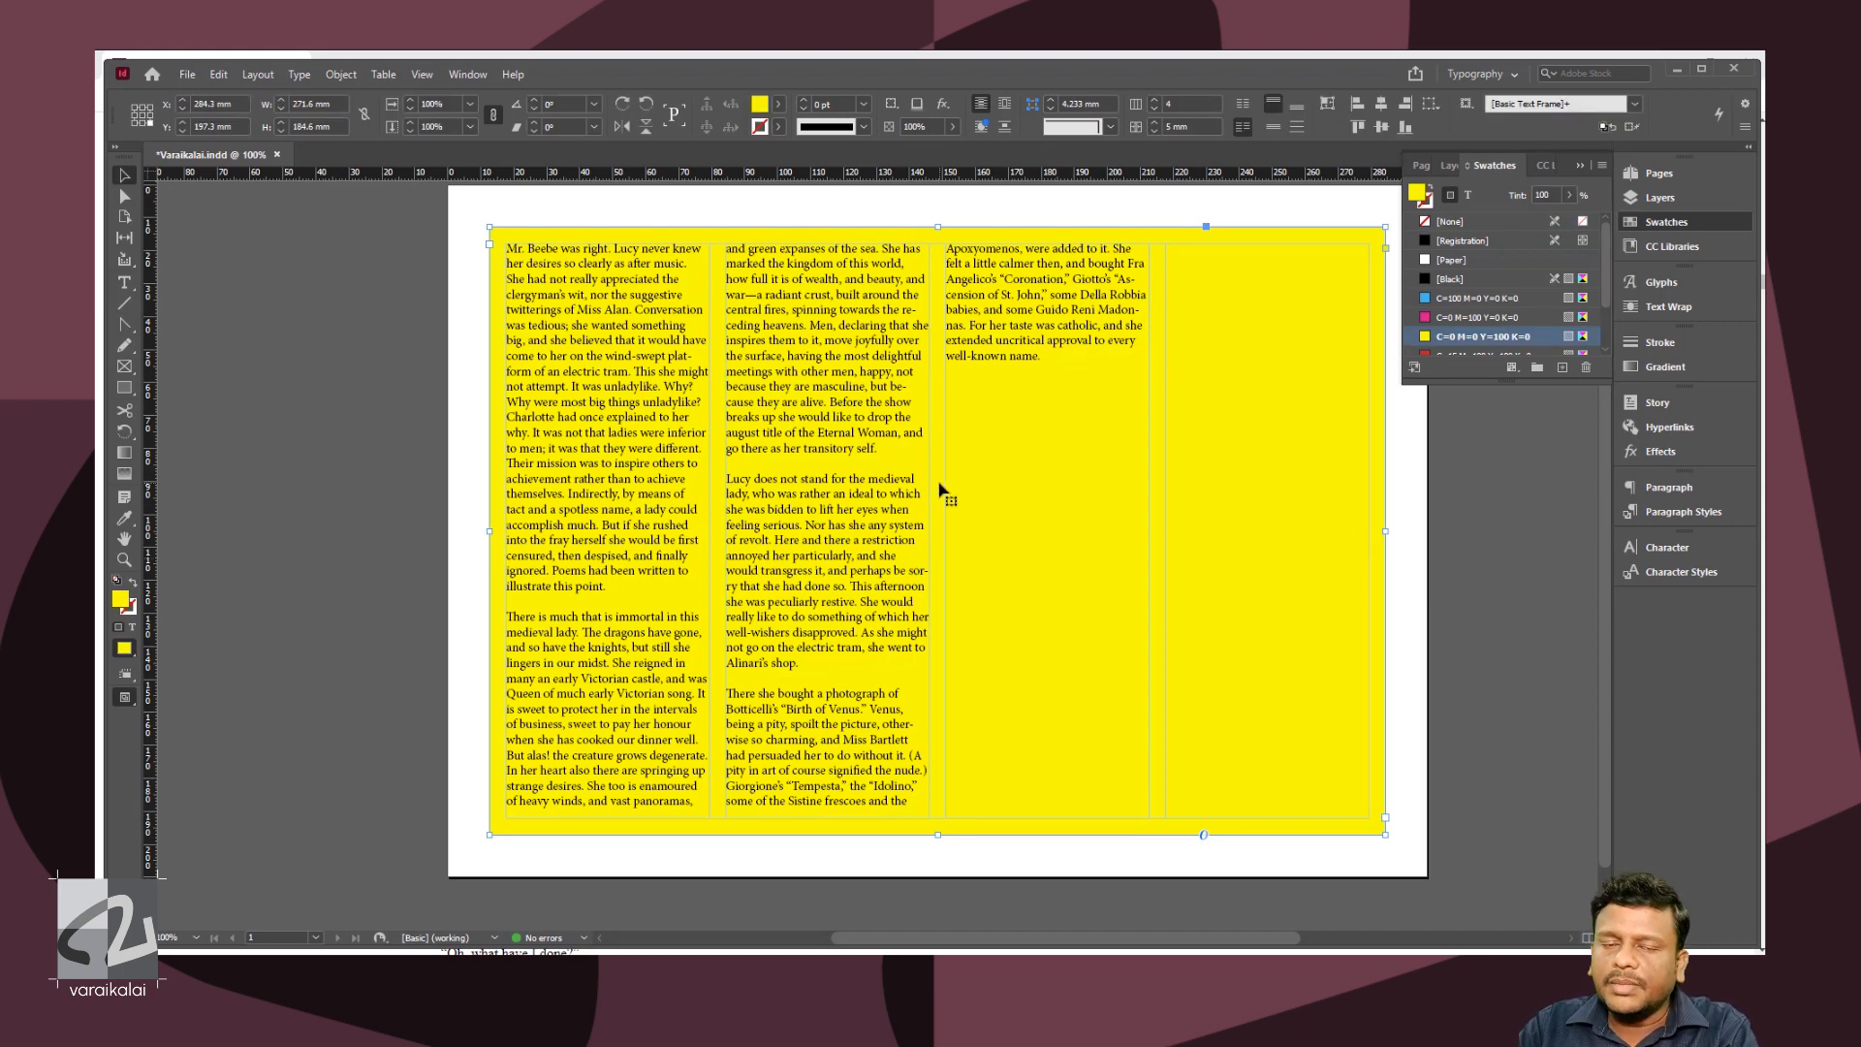
key(ctrl+b)
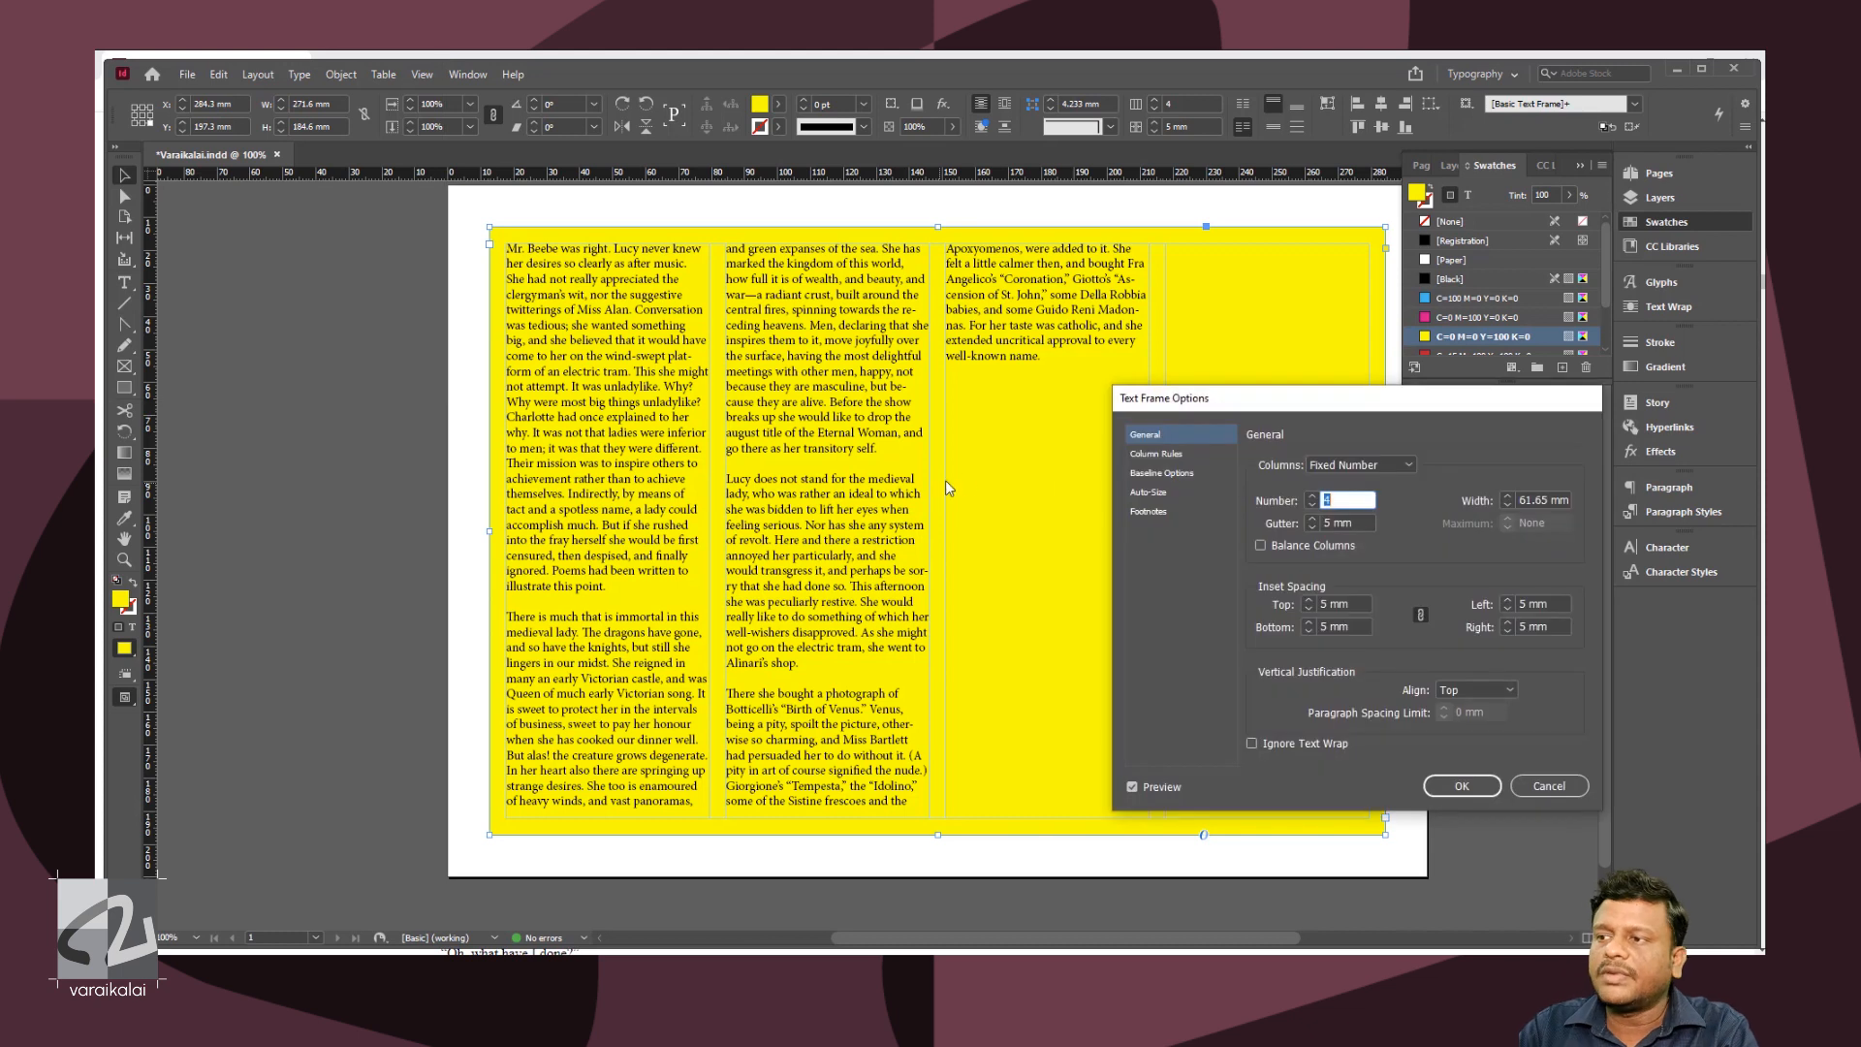
click(1315, 506)
click(1315, 506)
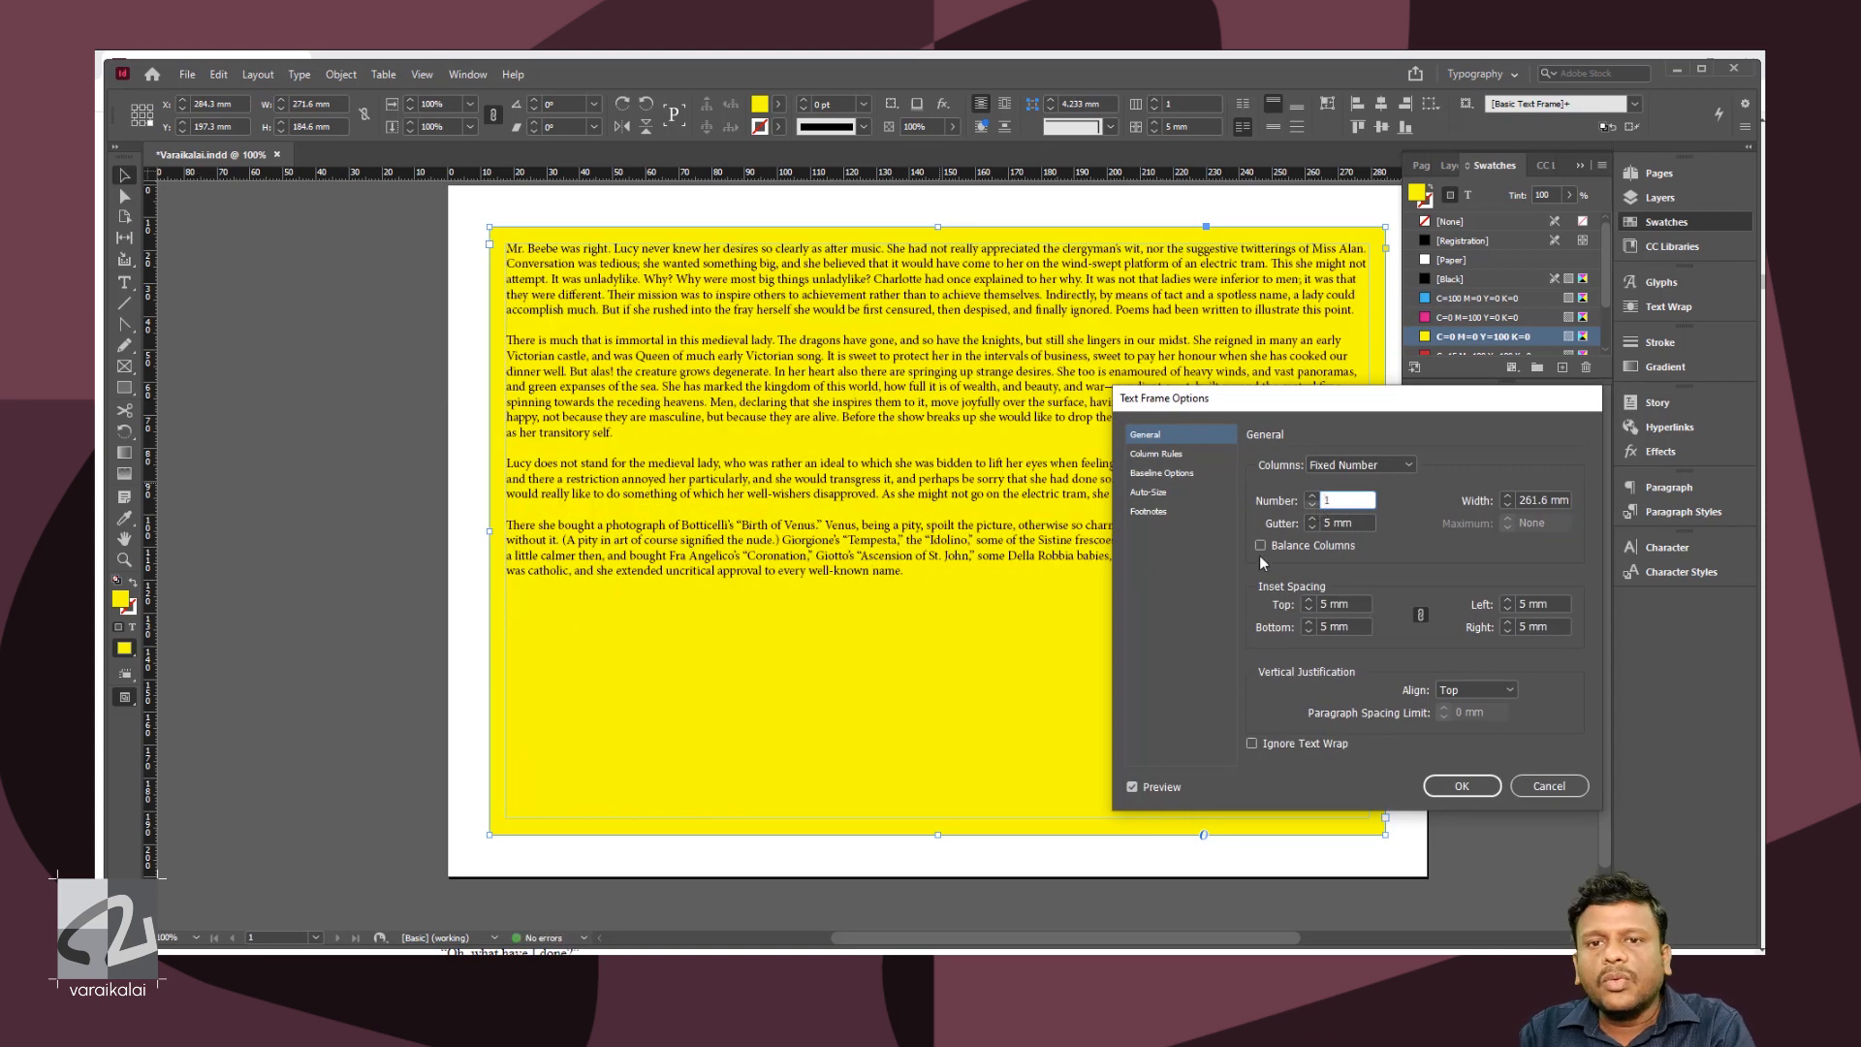
click(1462, 786)
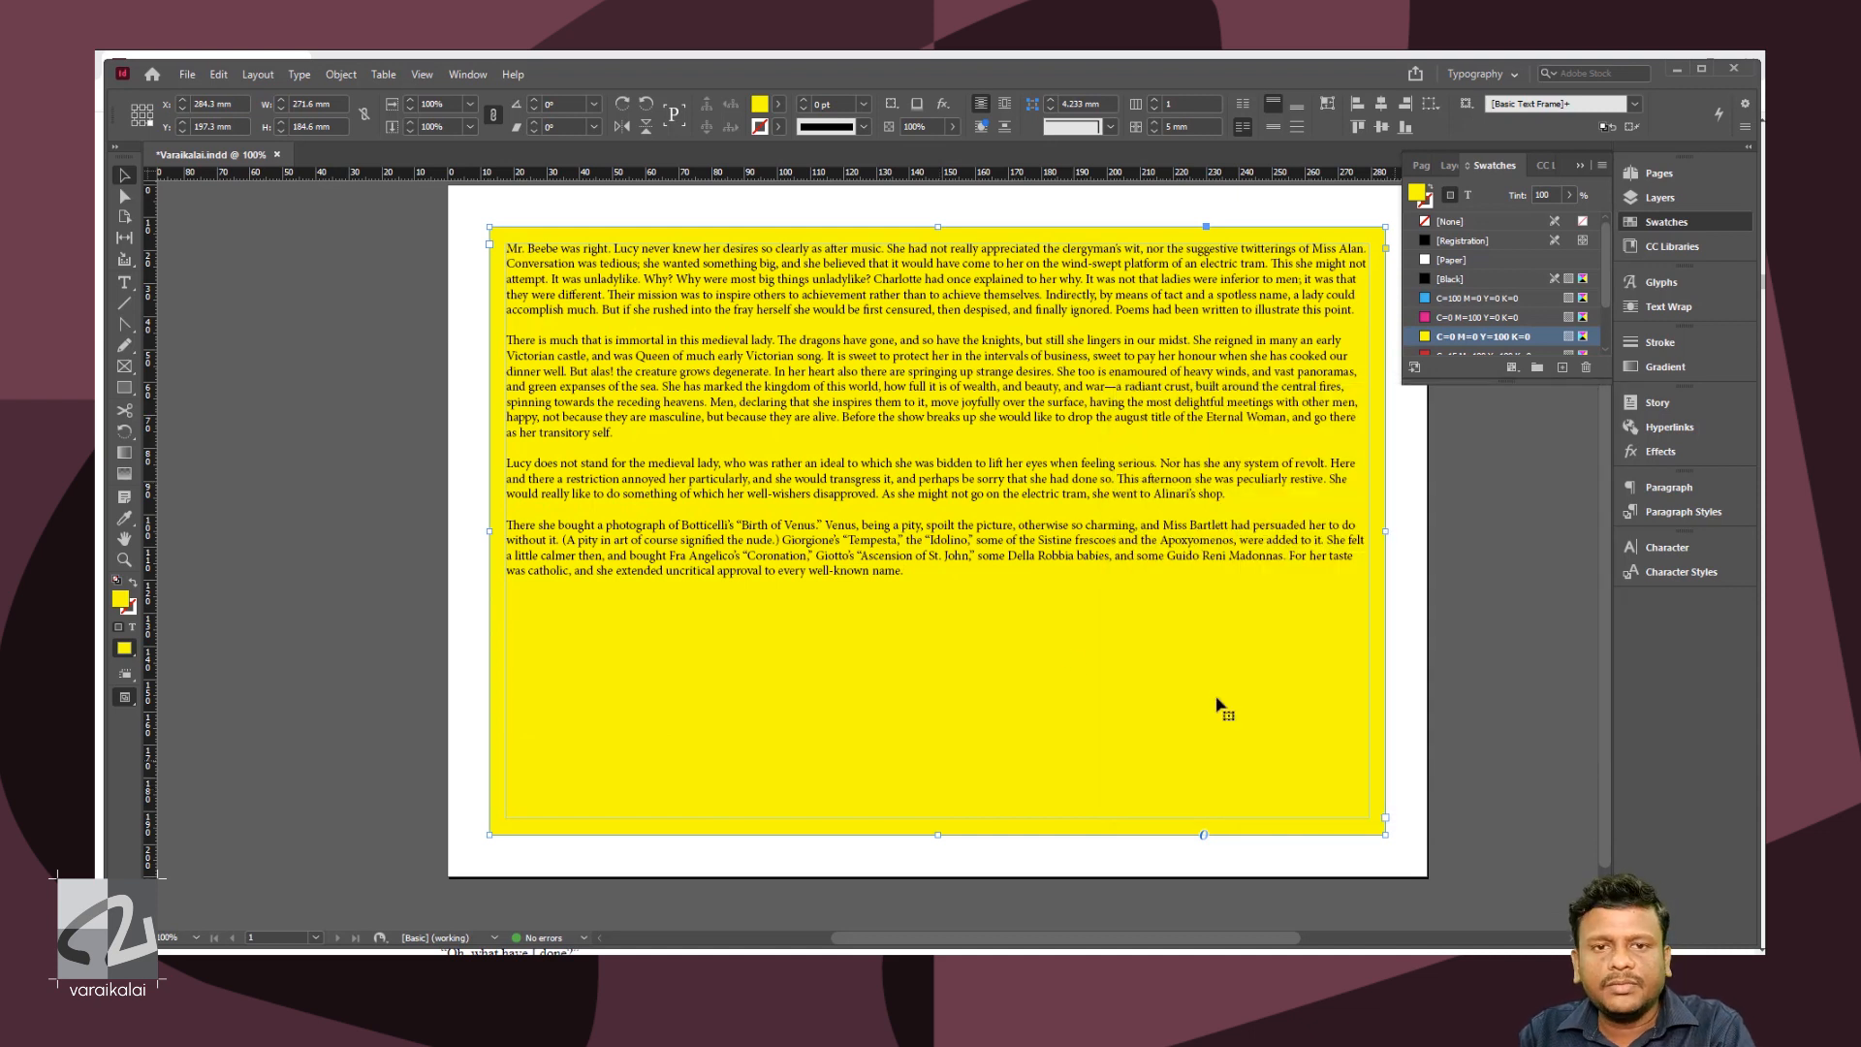
- Remove the text frame's fill and narrow the frame to a width of 100 mm
click(1451, 222)
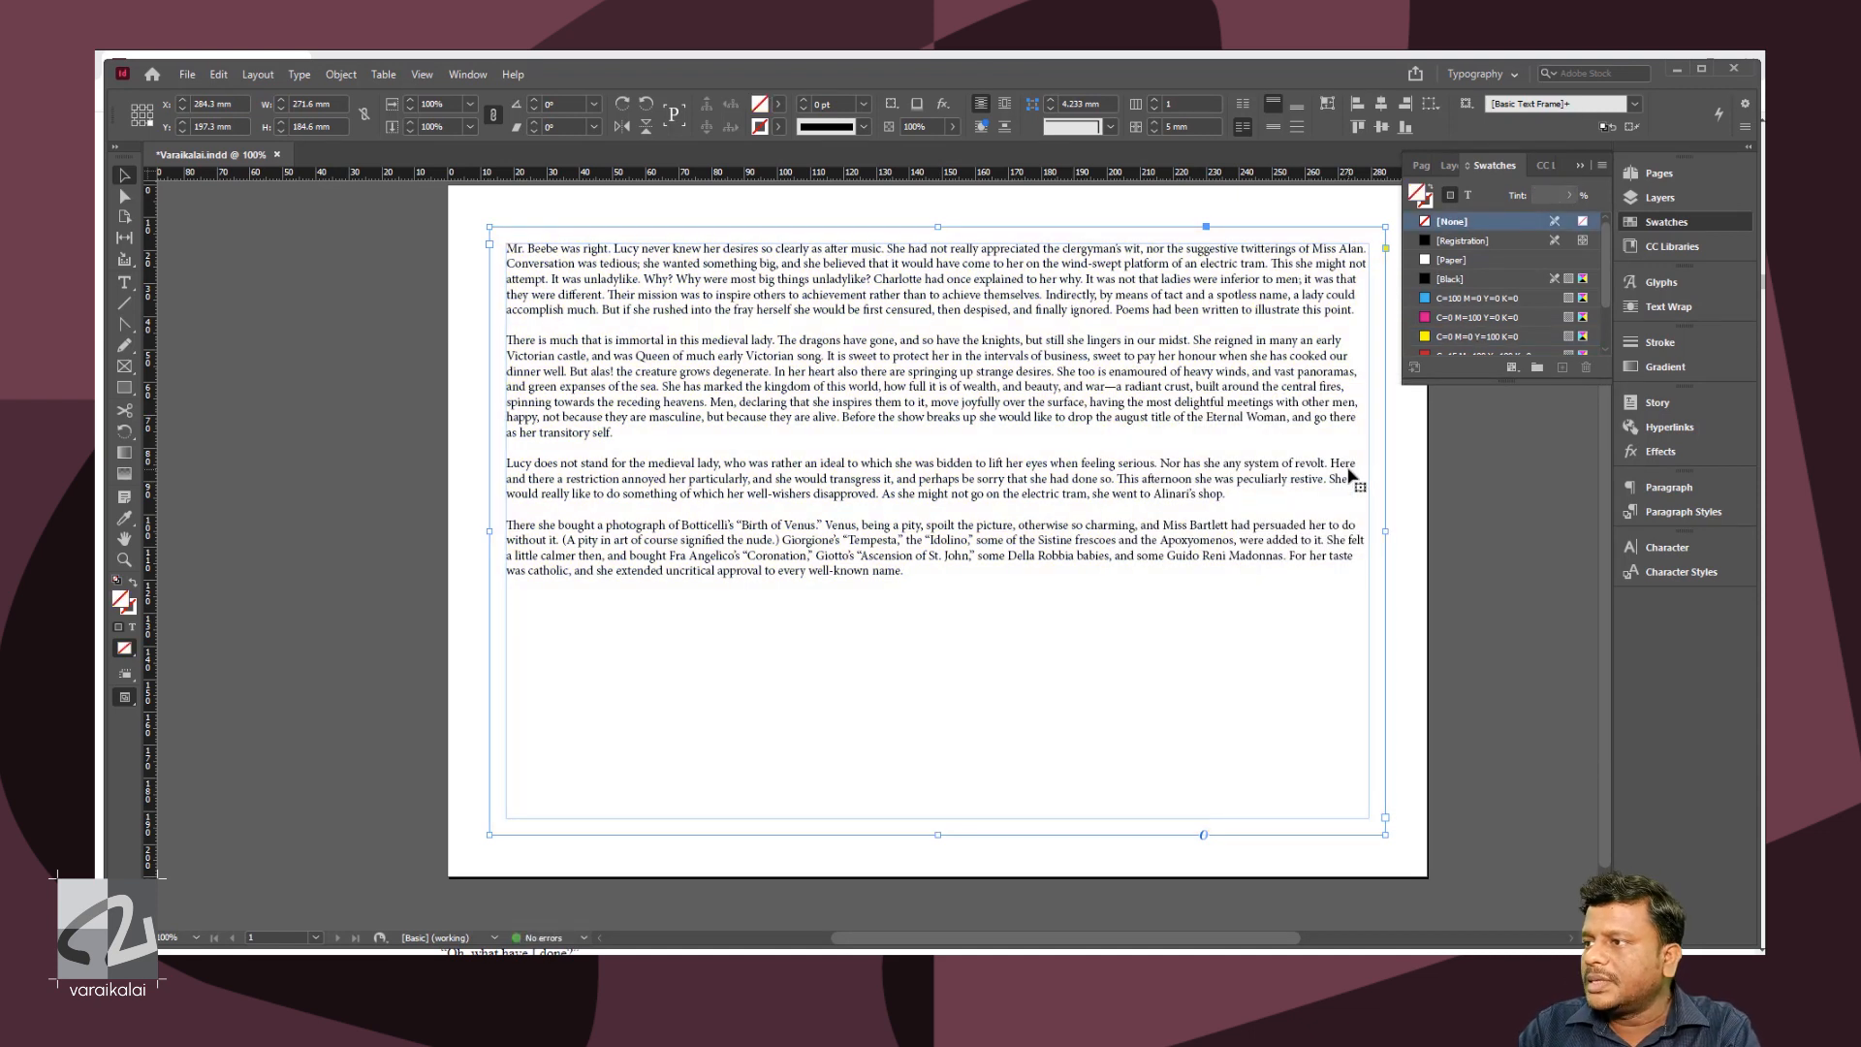
drag(1386, 532, 803, 548)
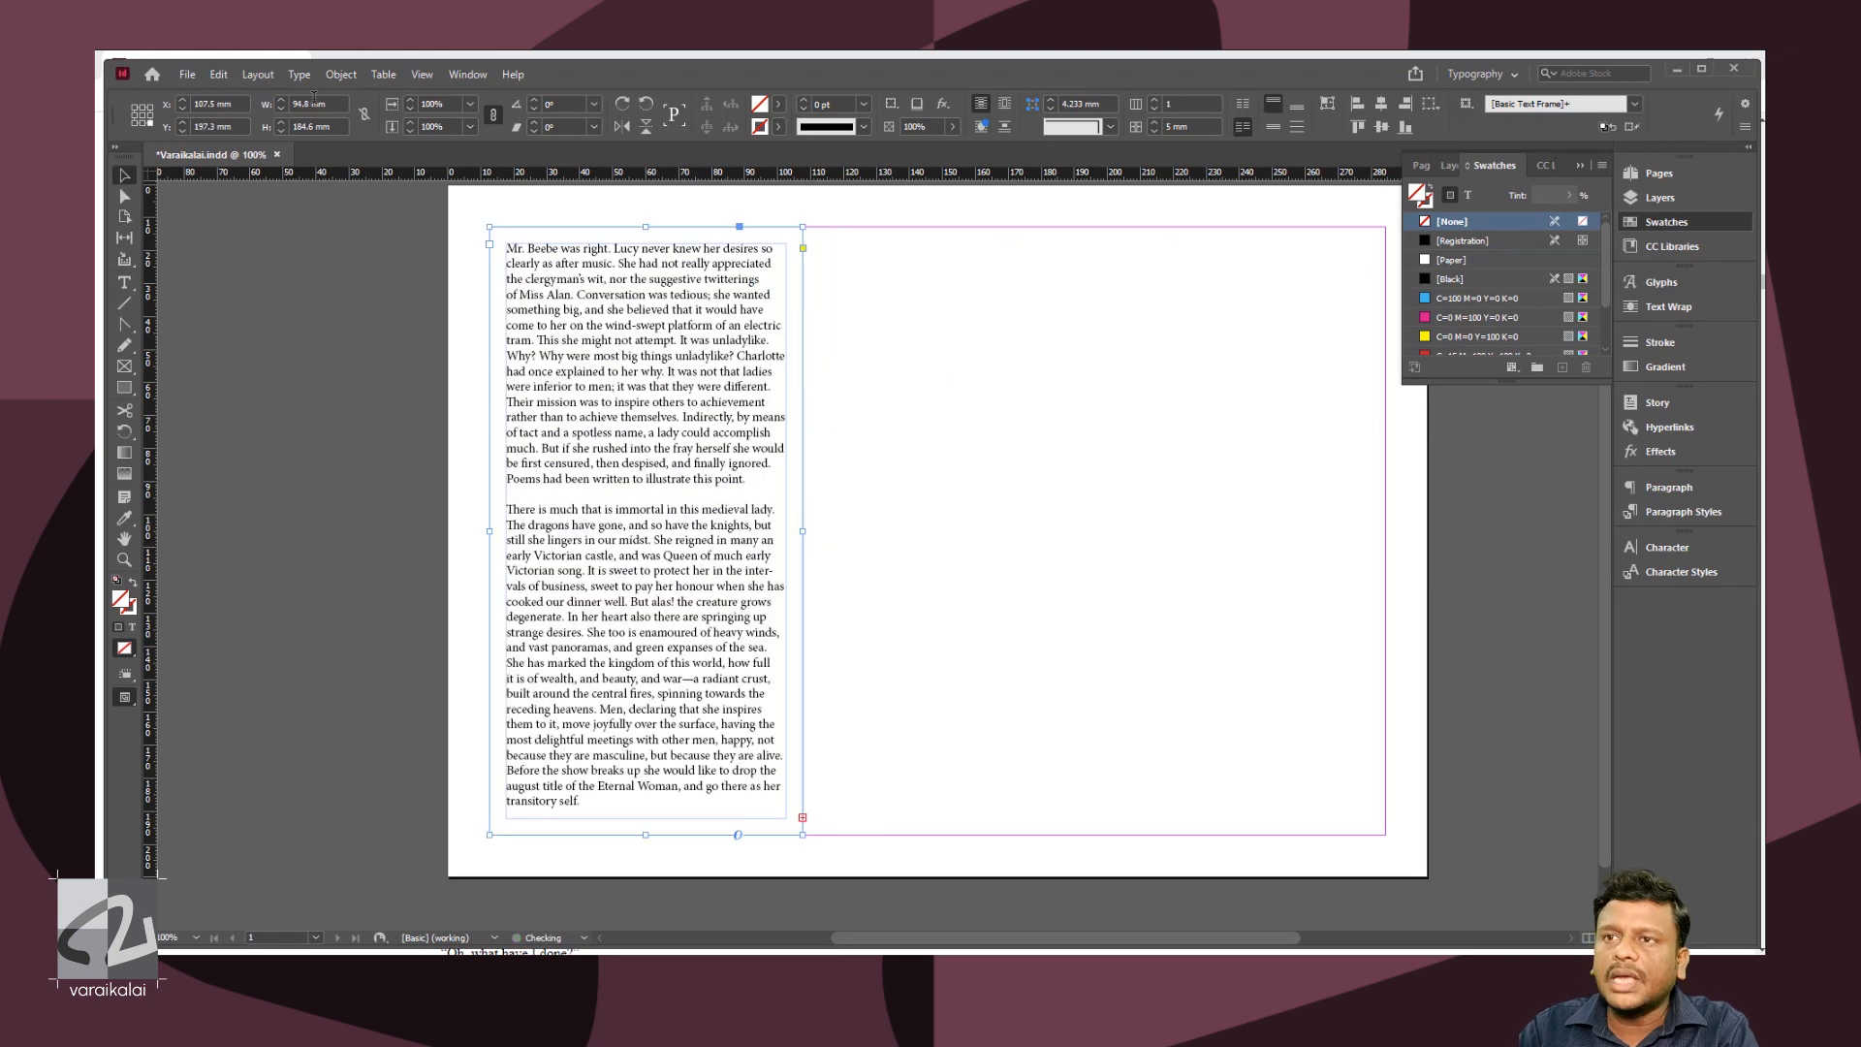
drag(329, 103, 96, 52)
text(100)
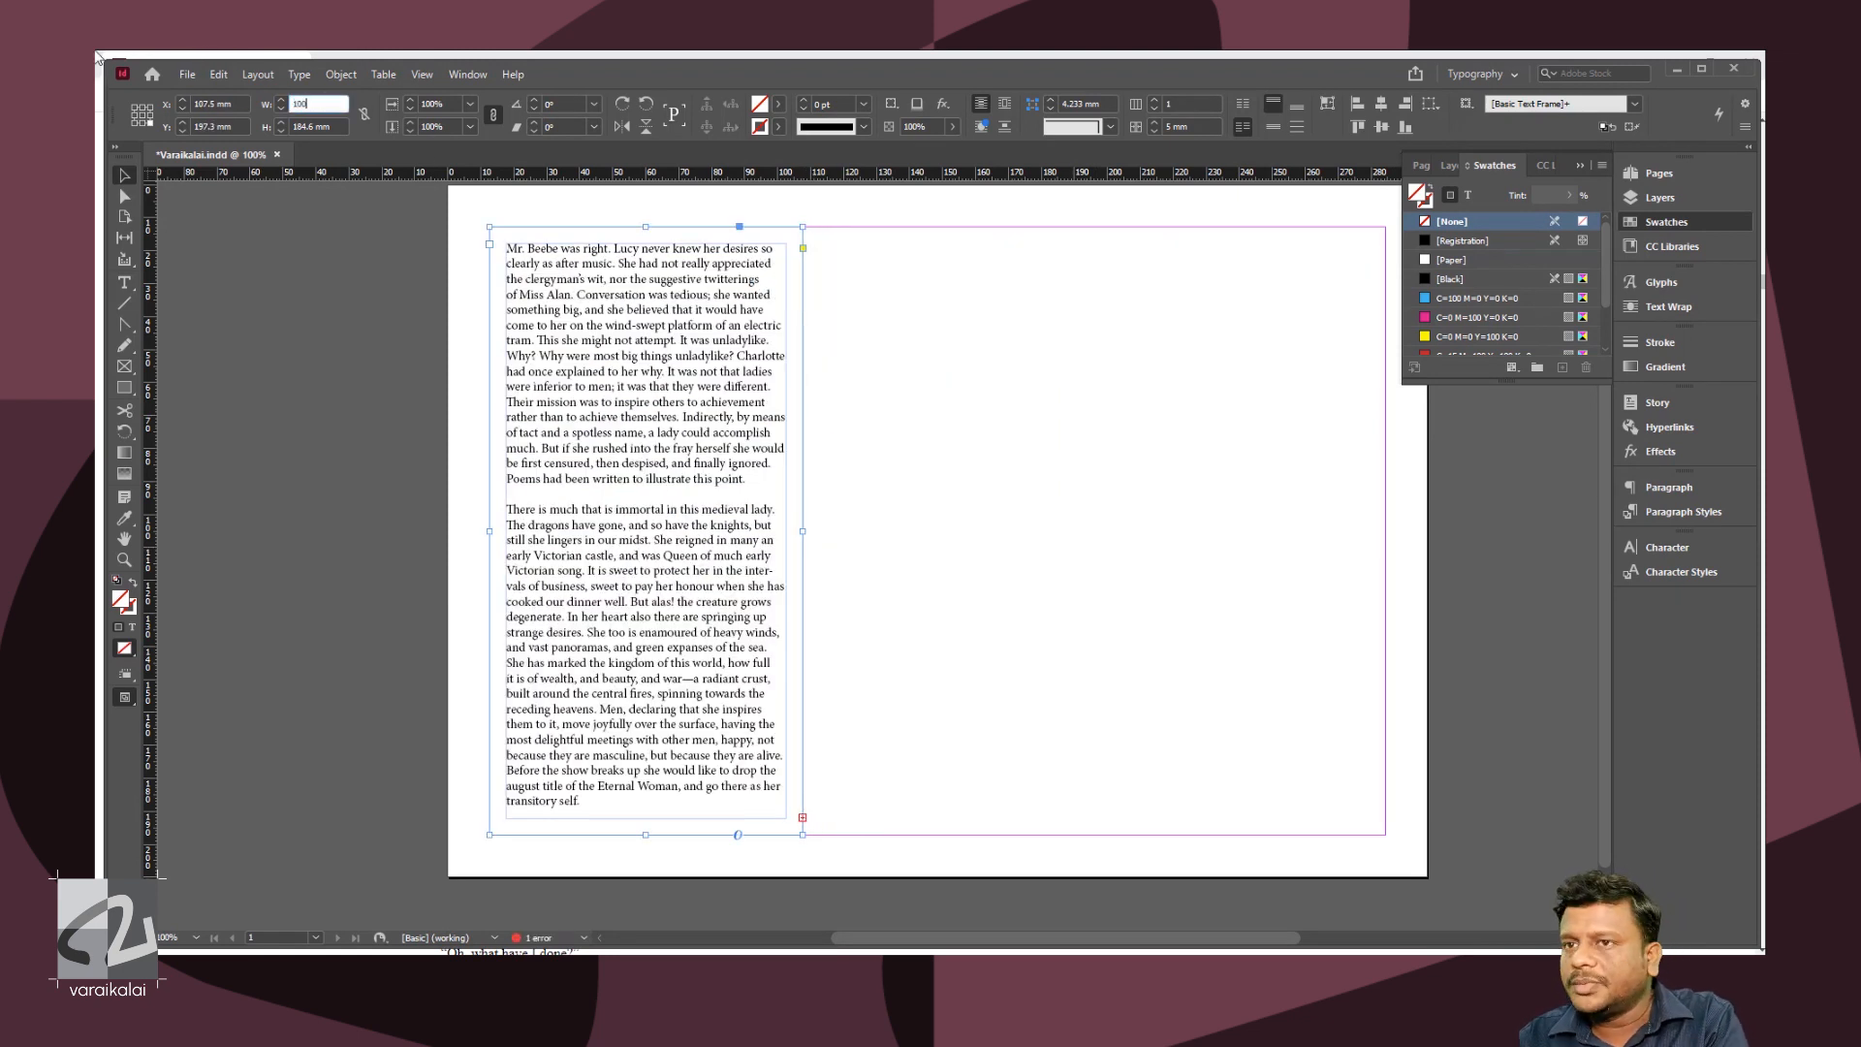
key(Return)
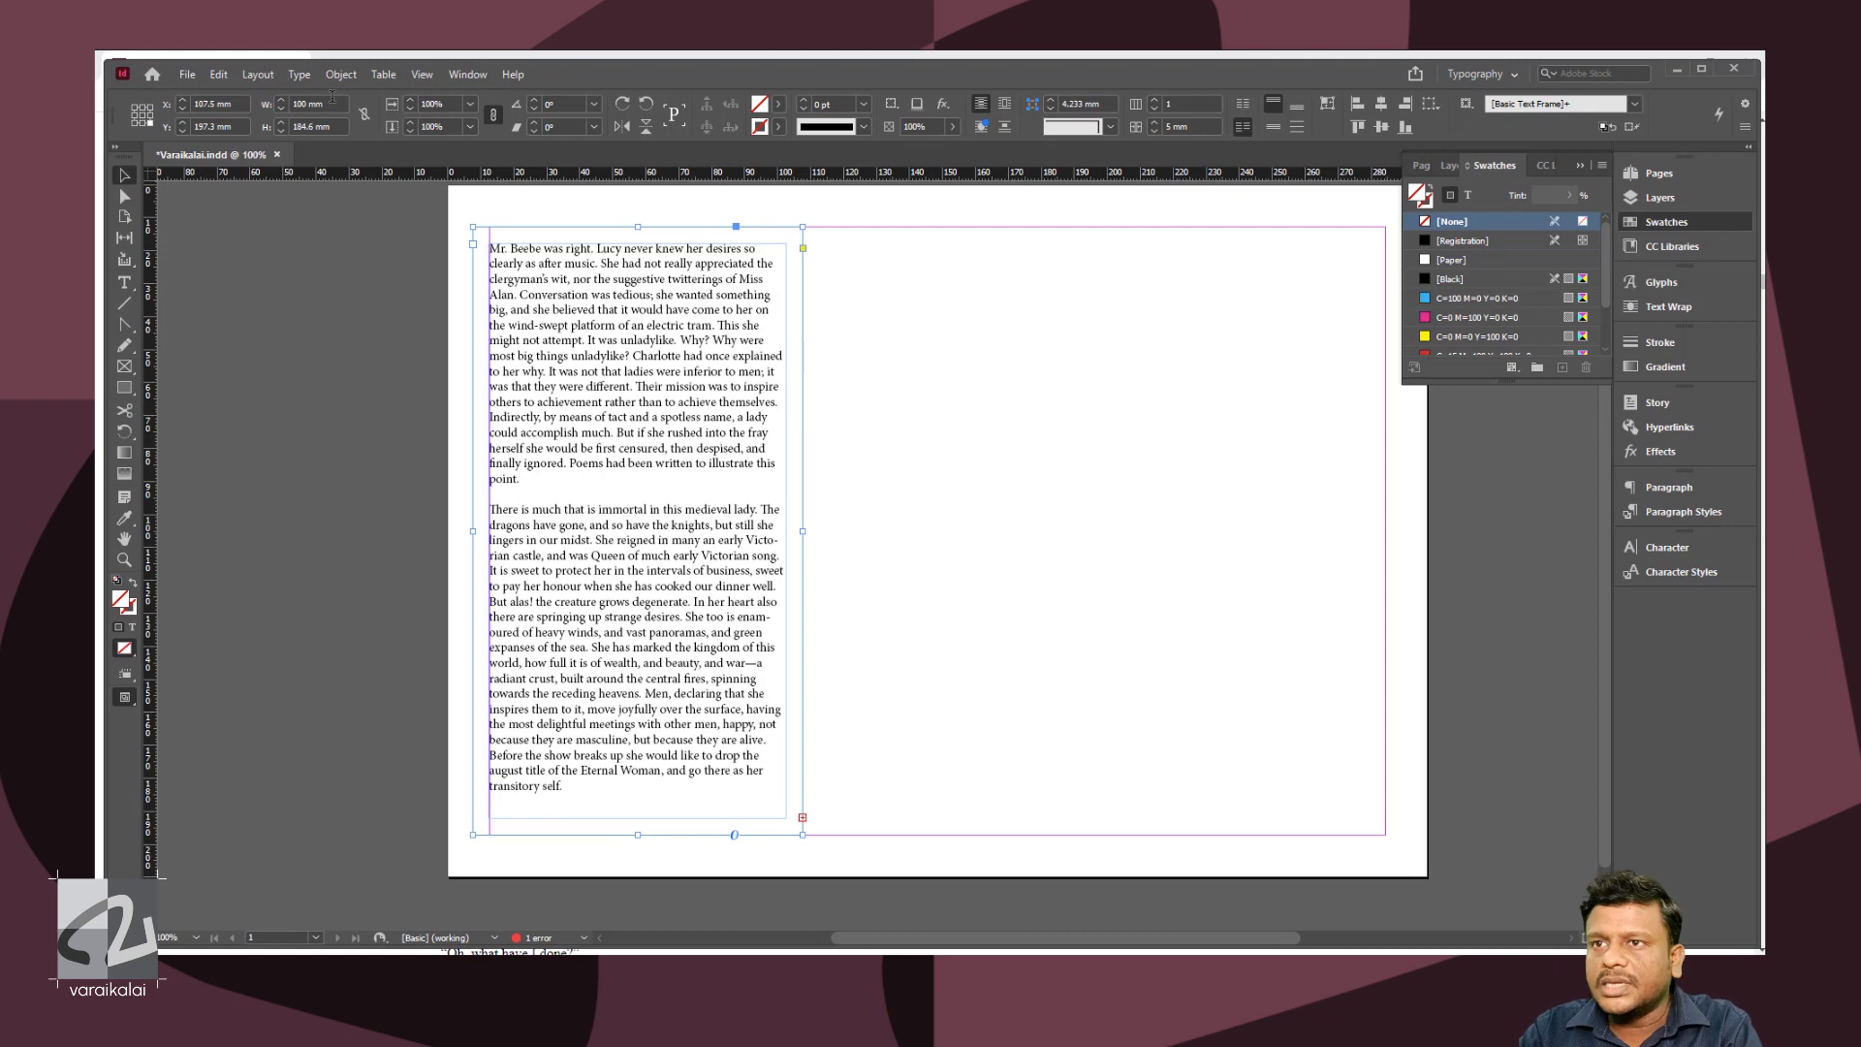
- Thread the overset text into a second frame spanning the margin height beside the first, and set its width to 100 mm
click(802, 818)
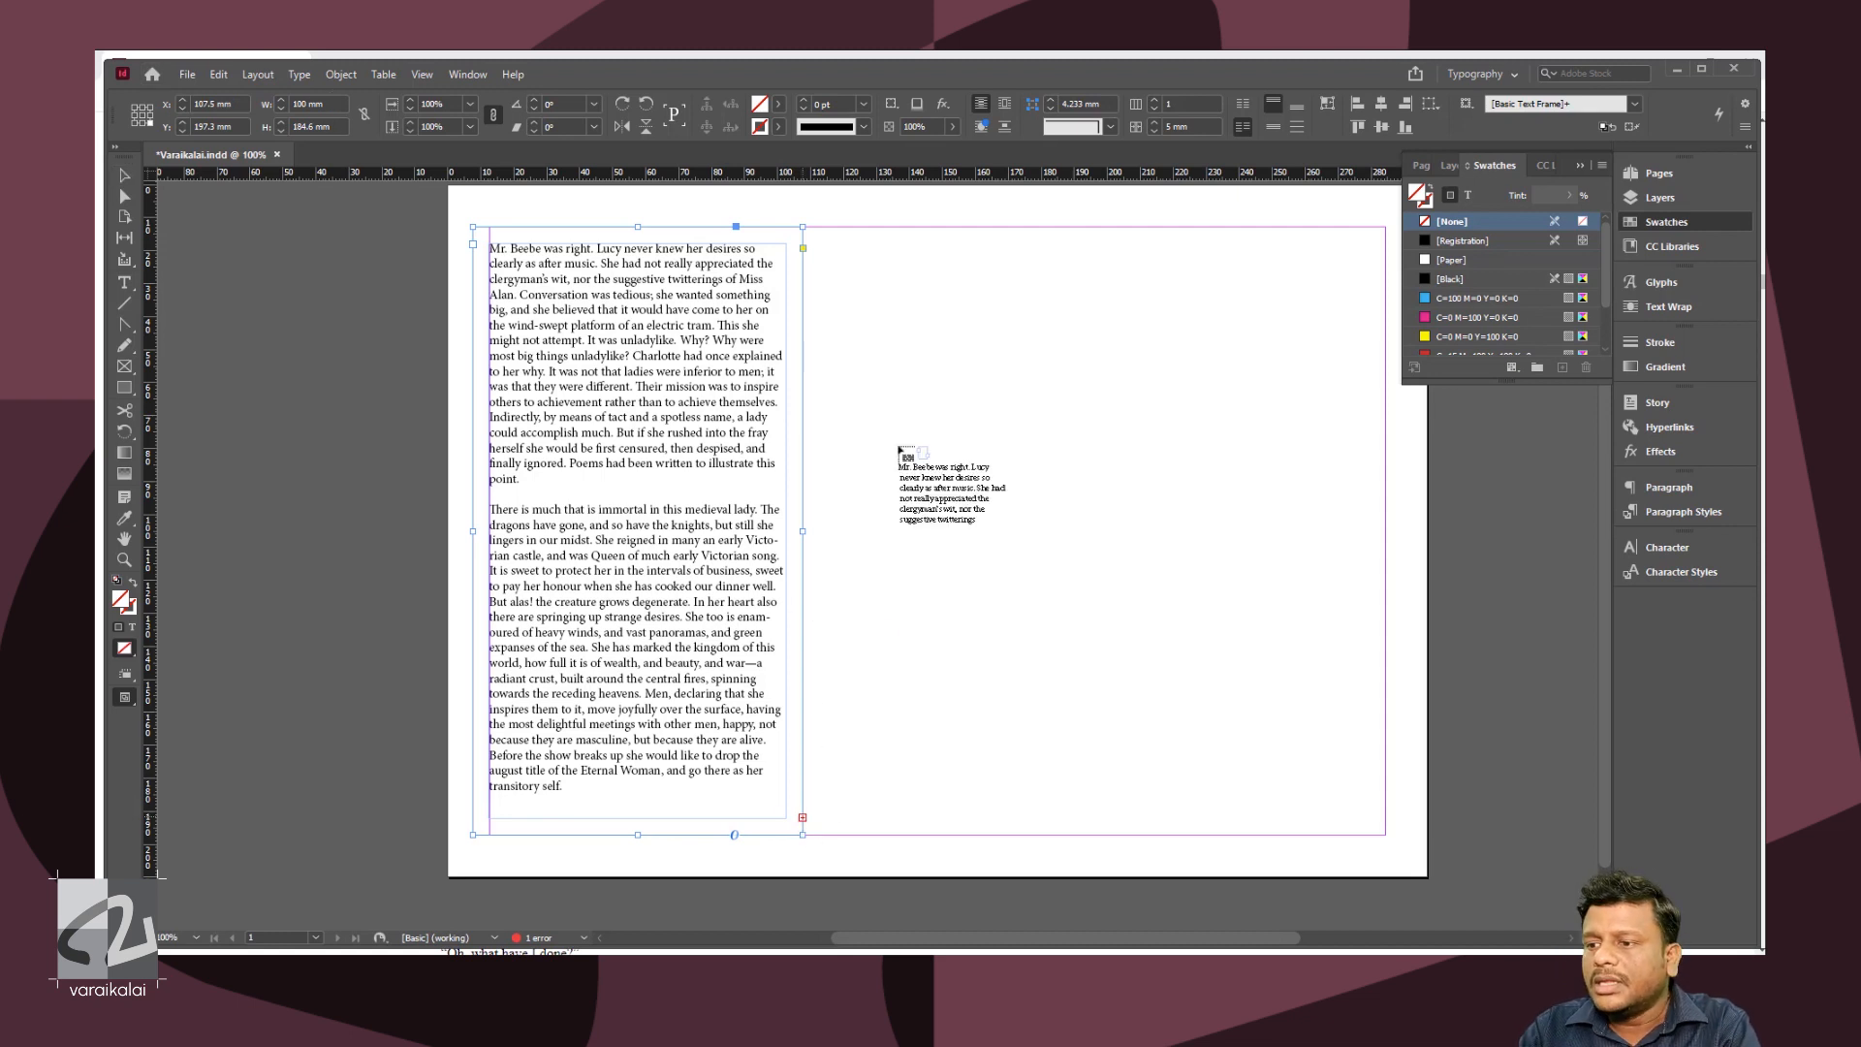
drag(877, 227, 1173, 835)
click(346, 102)
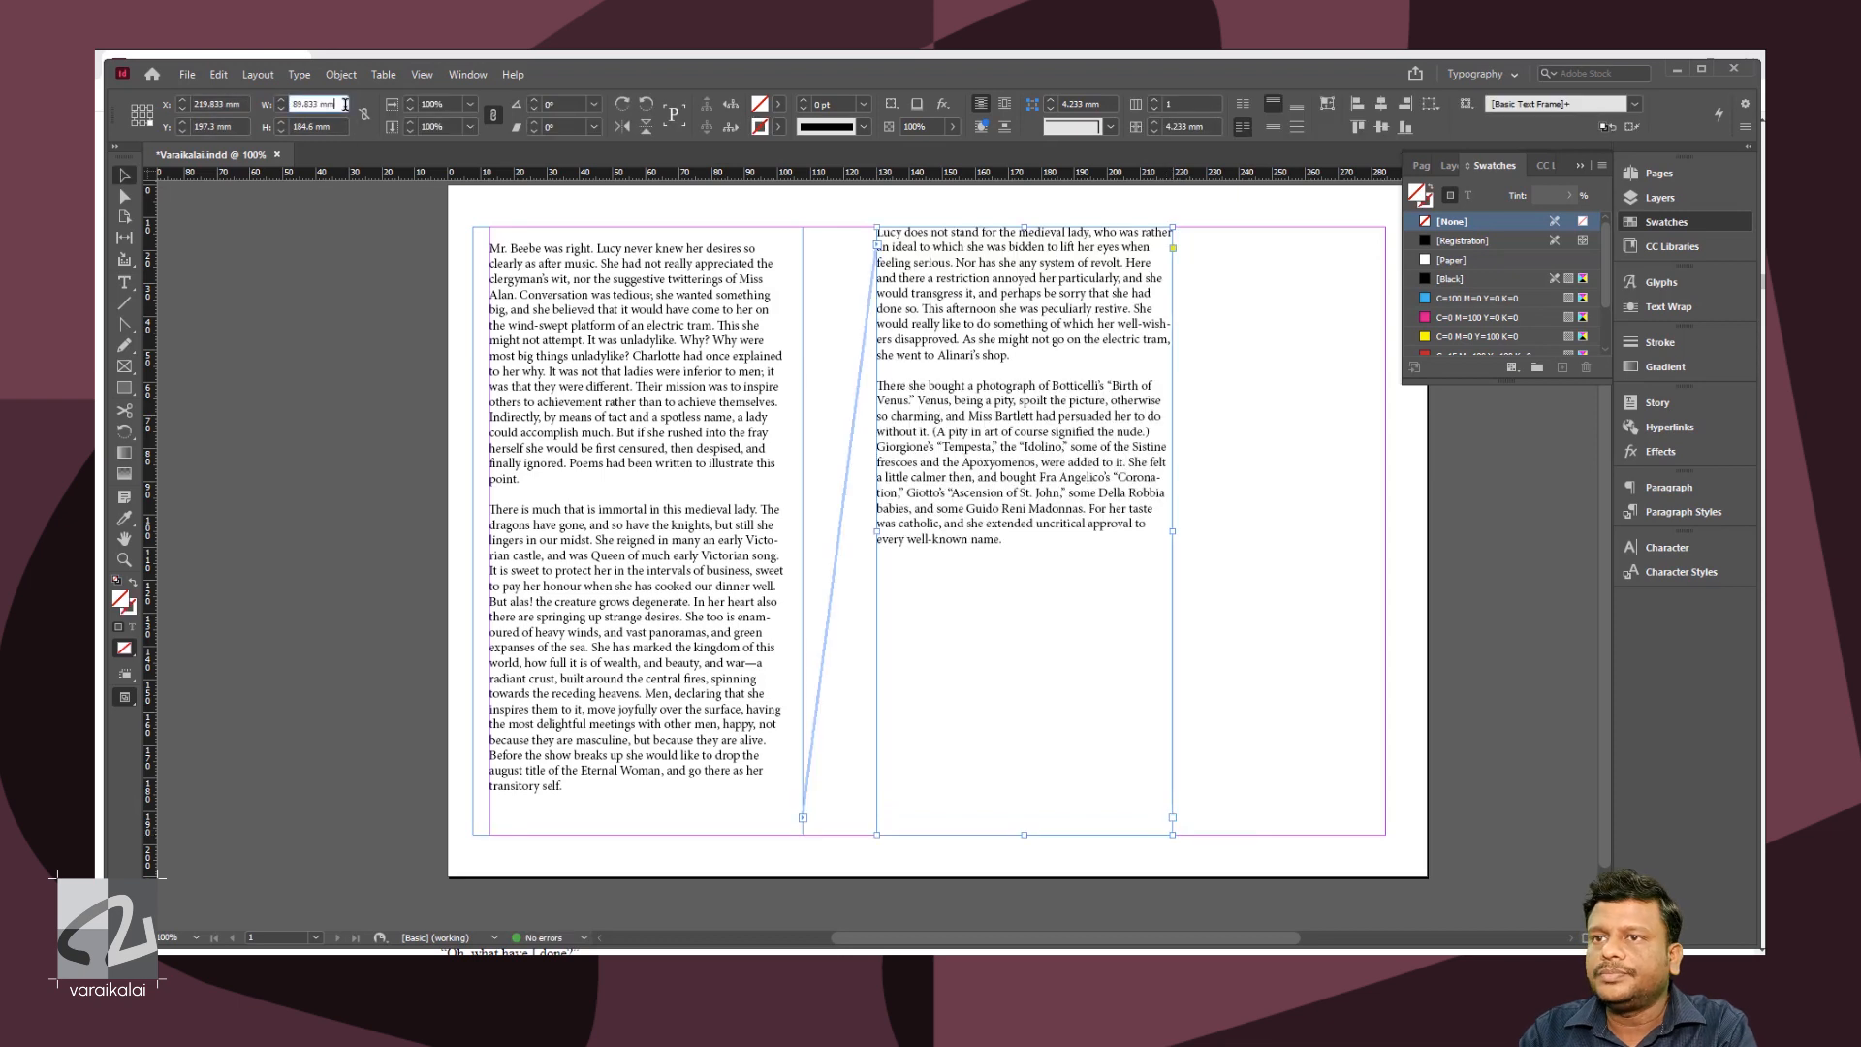
text(100)
key(Return)
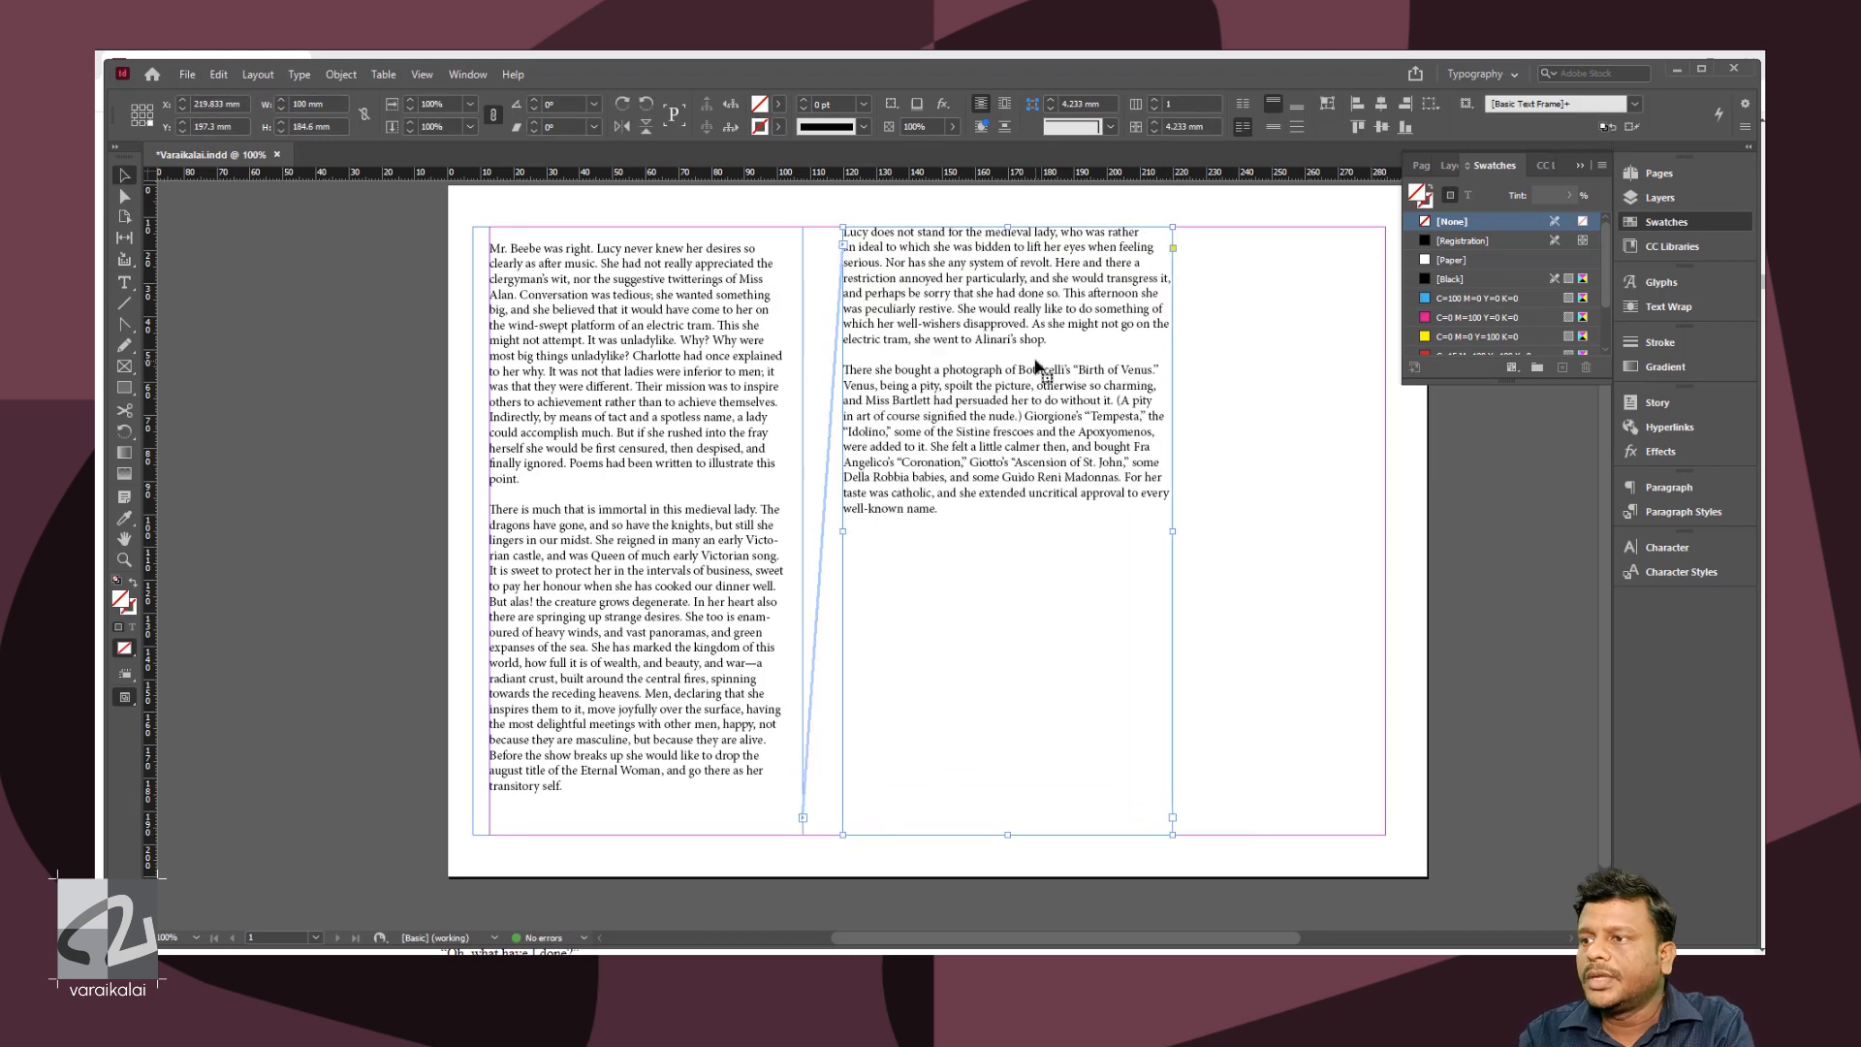
- Move the second frame closer to the first and lower its upper edge to make it about 82 mm high
drag(1024, 362, 1005, 364)
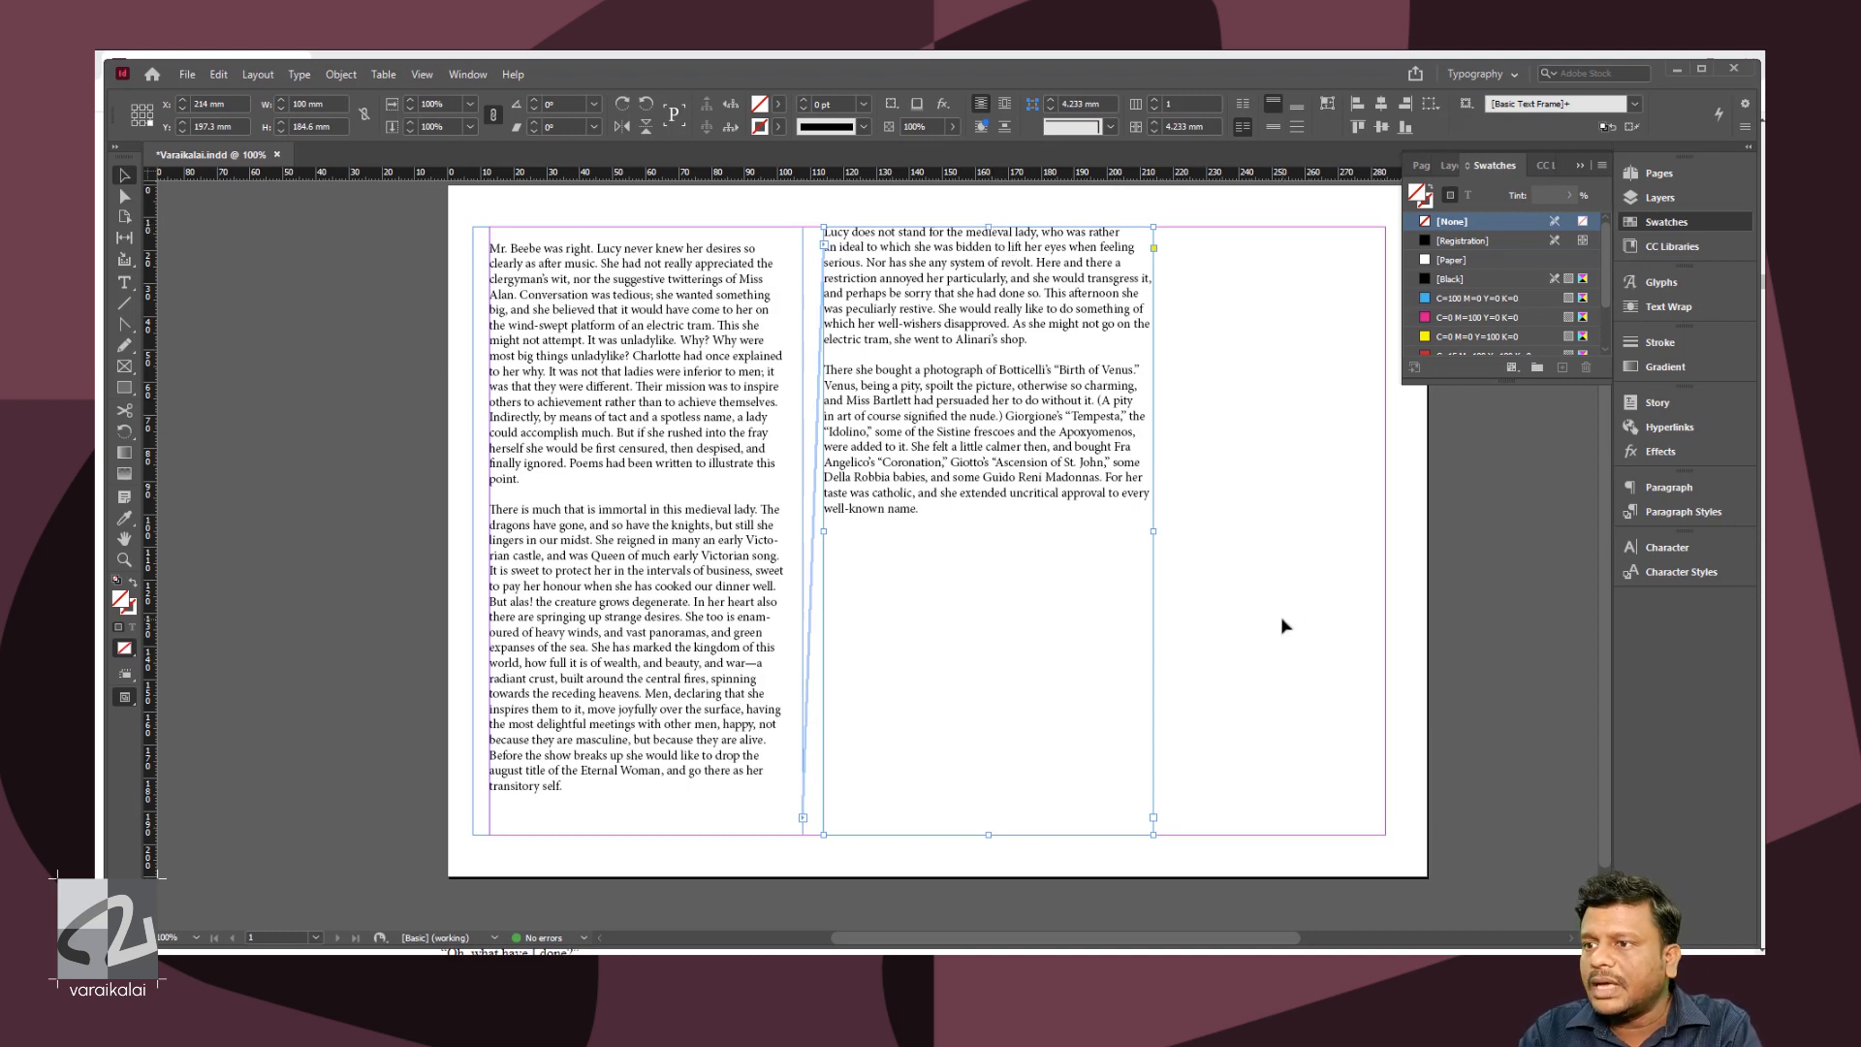
drag(988, 228, 996, 567)
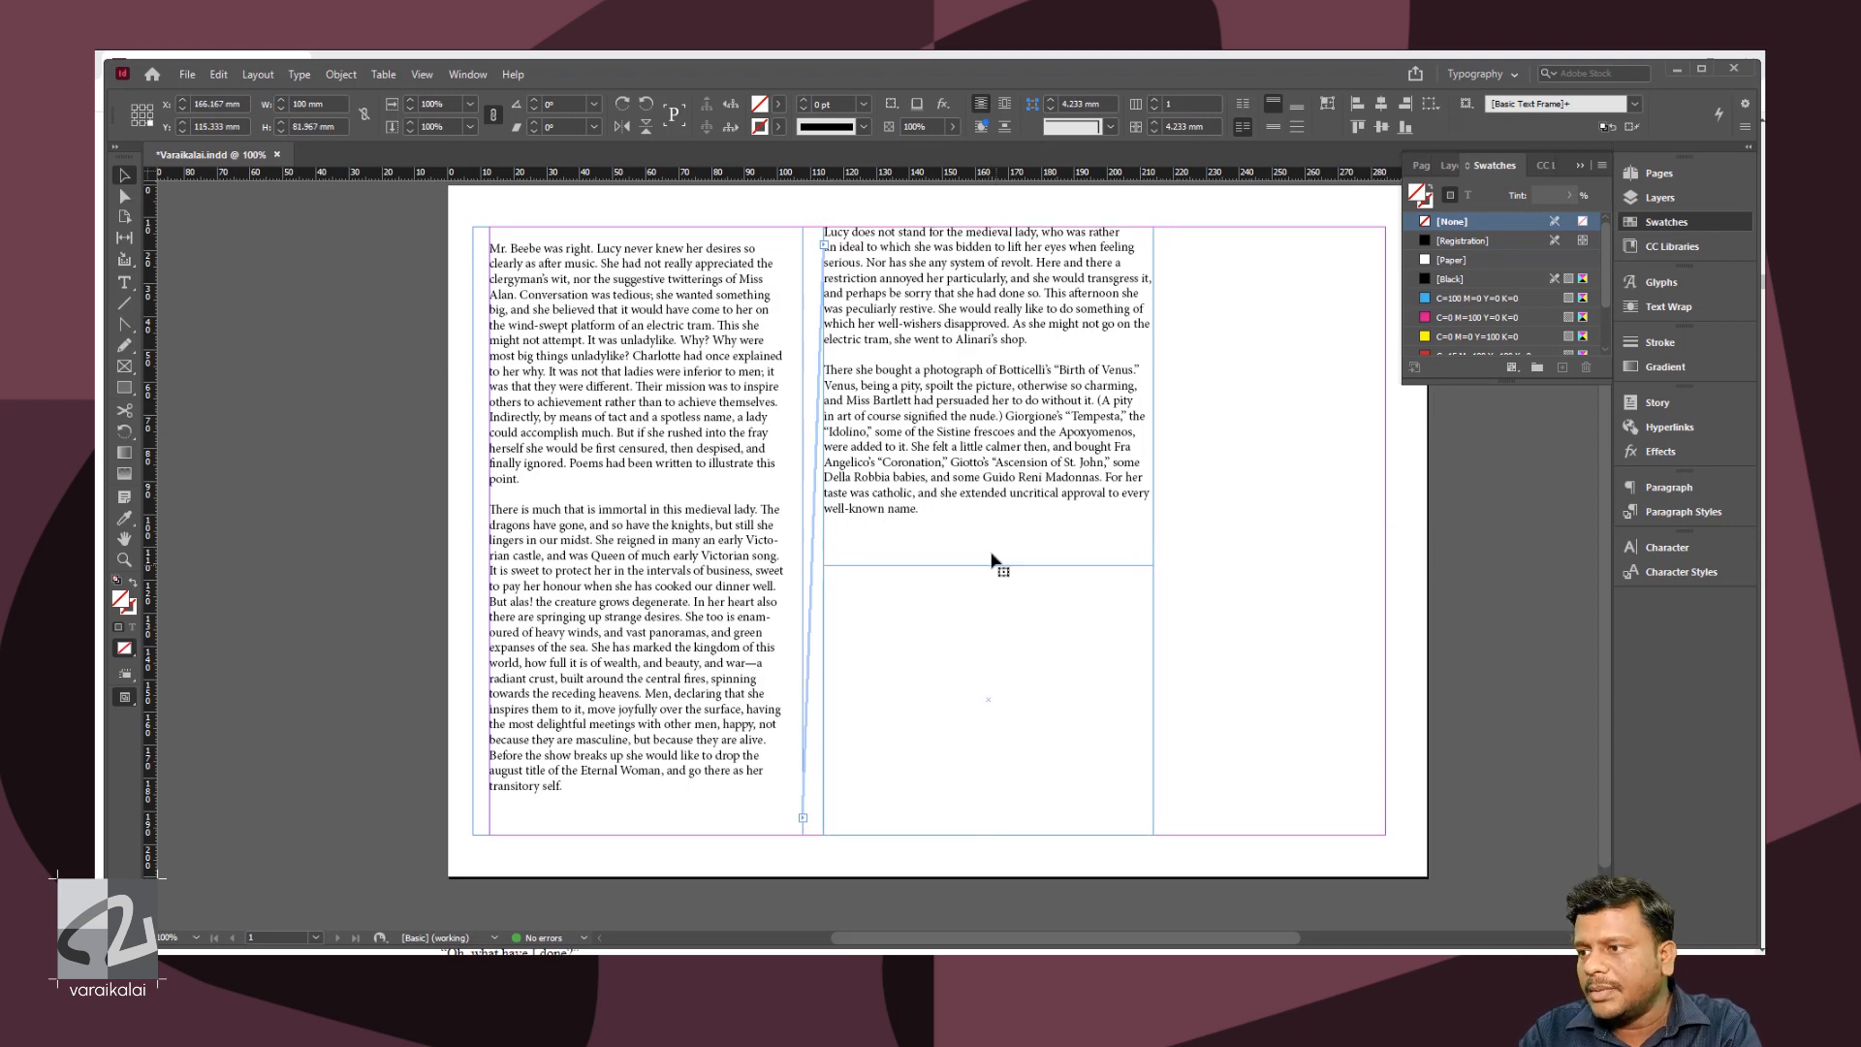